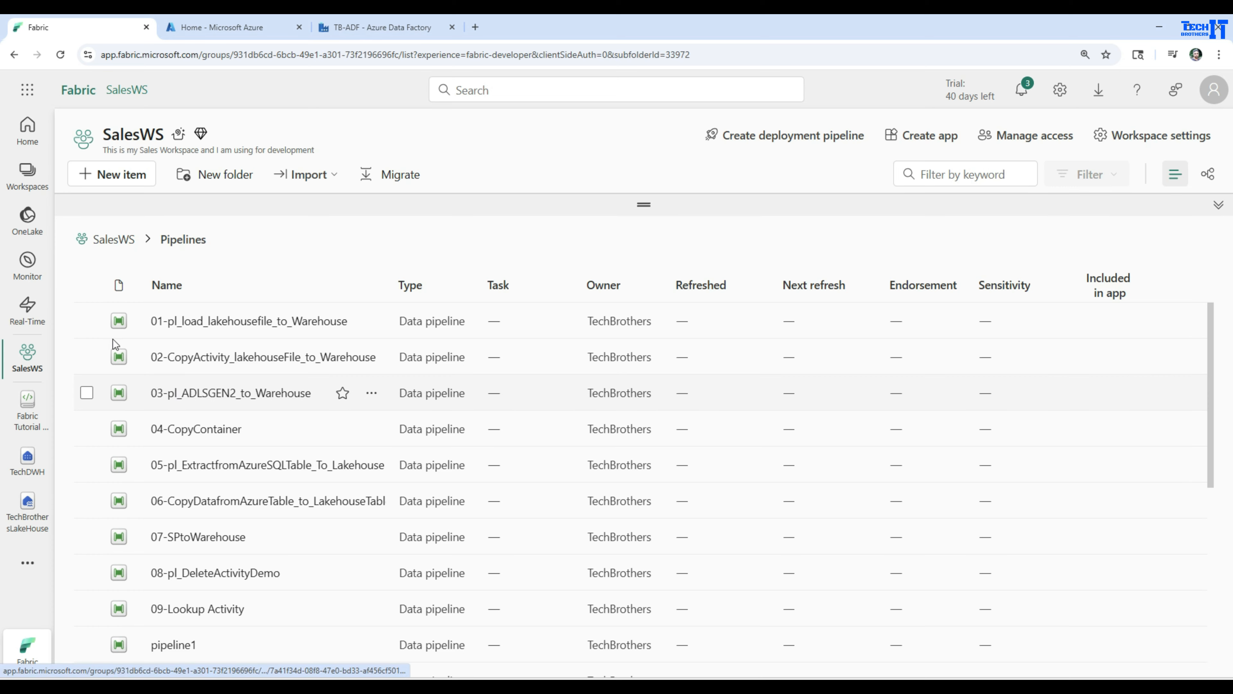
Create a new data pipeline named pl_InvokeActivityDemo in the Pipelines folder of the SalesWS workspace.
click(108, 175)
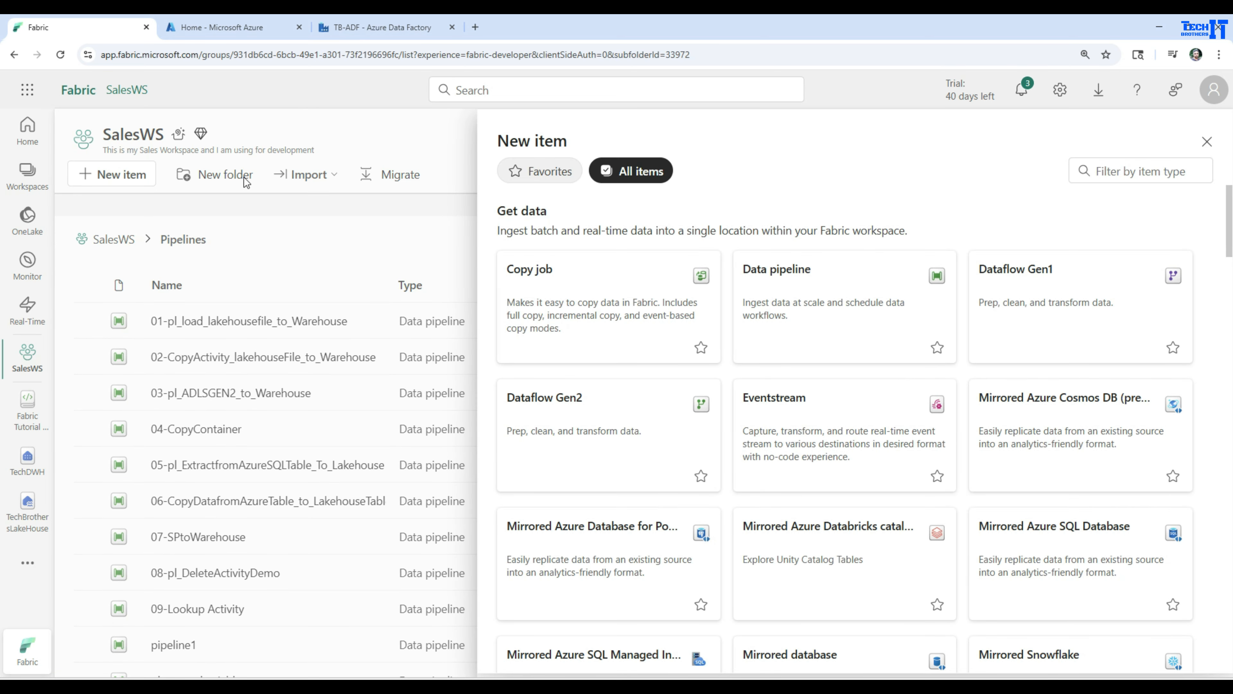
click(780, 266)
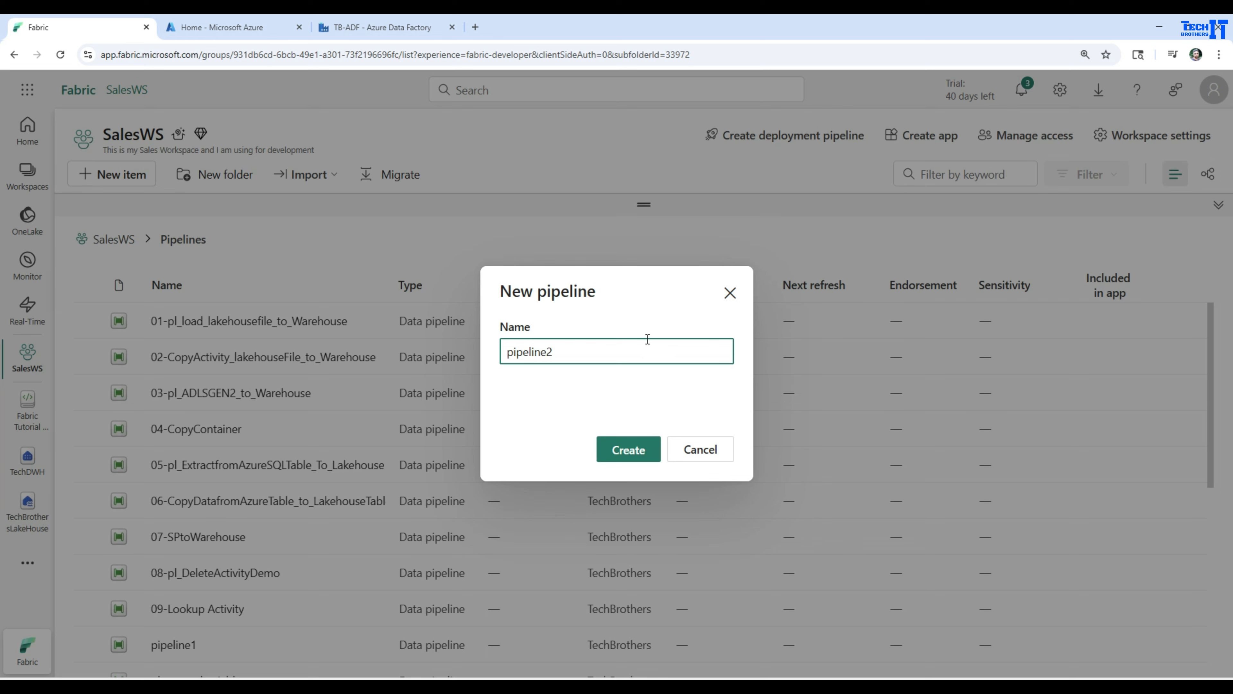
text(pl)
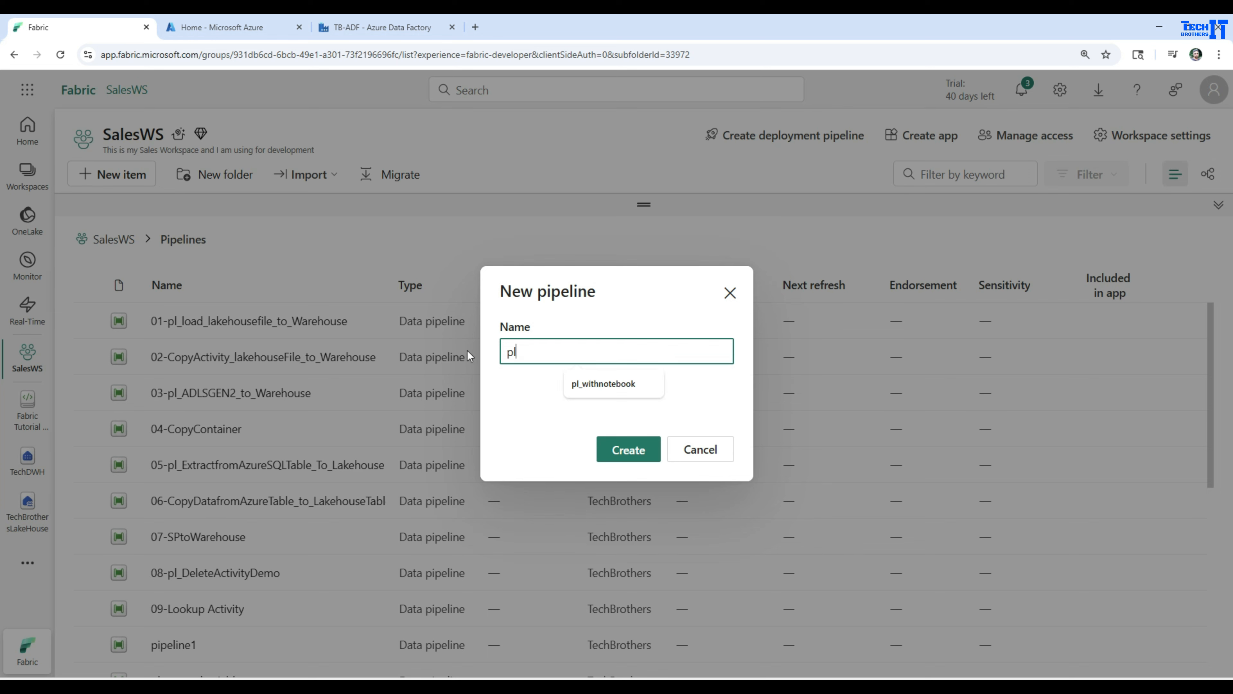
text(_InvokeAct)
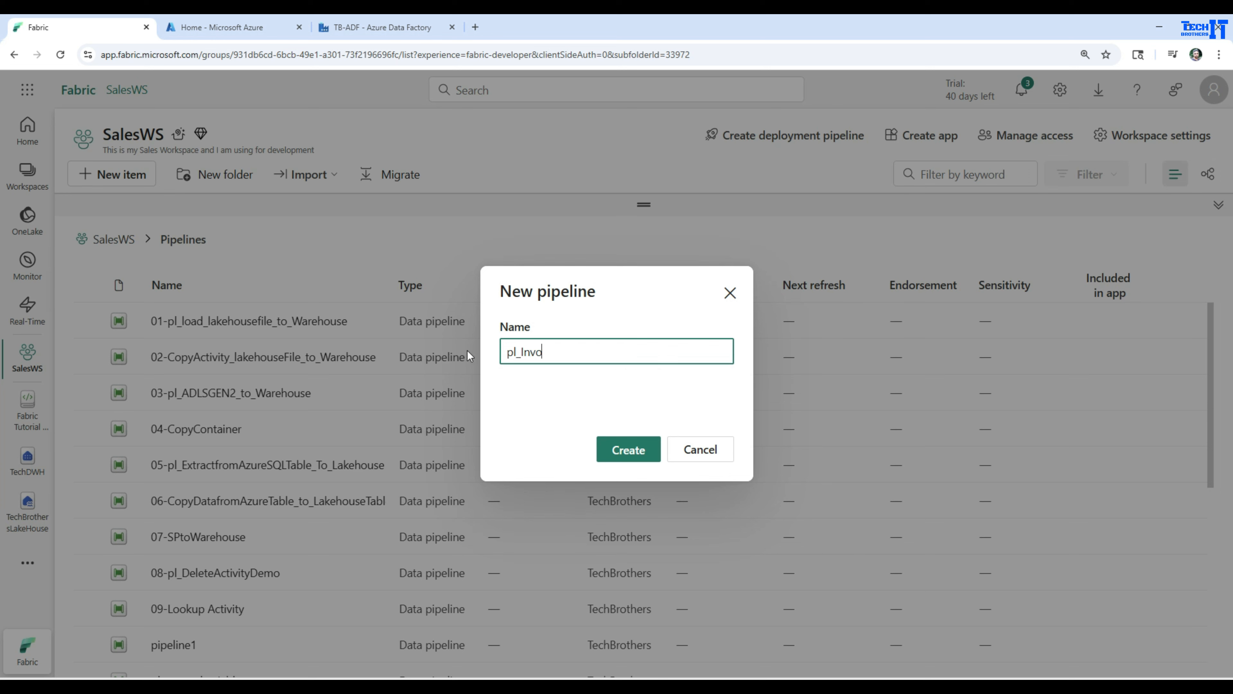
text(ivityDemo)
click(628, 449)
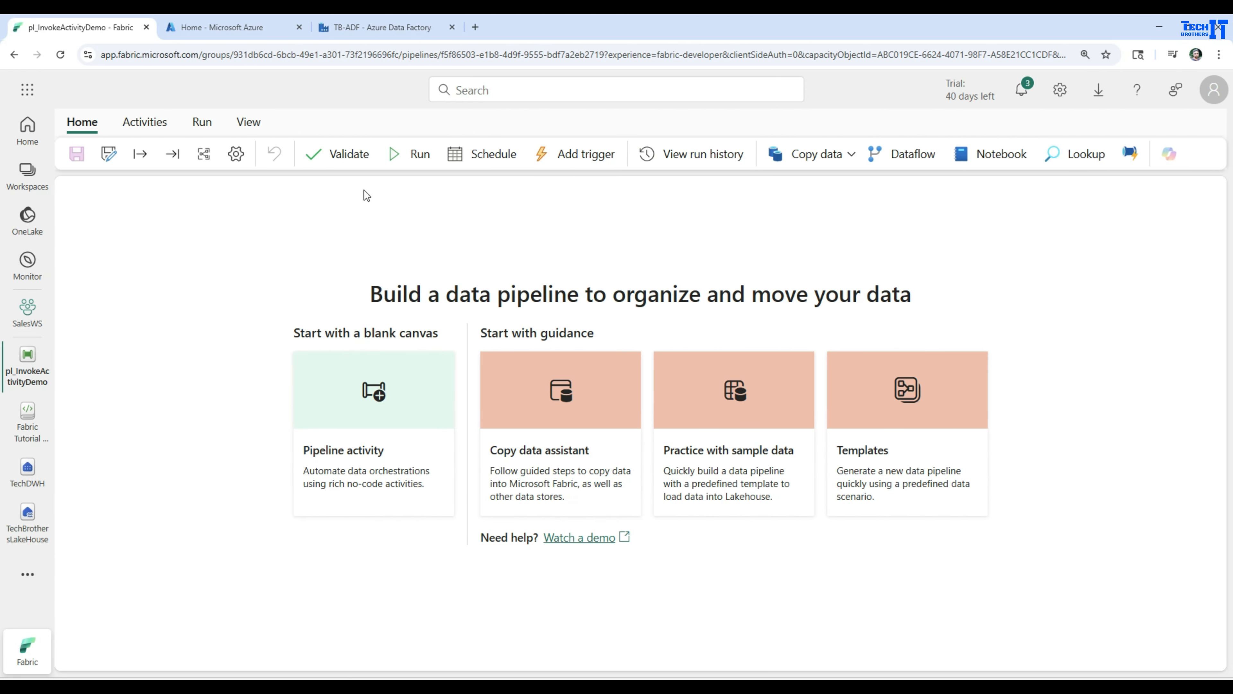
click(362, 433)
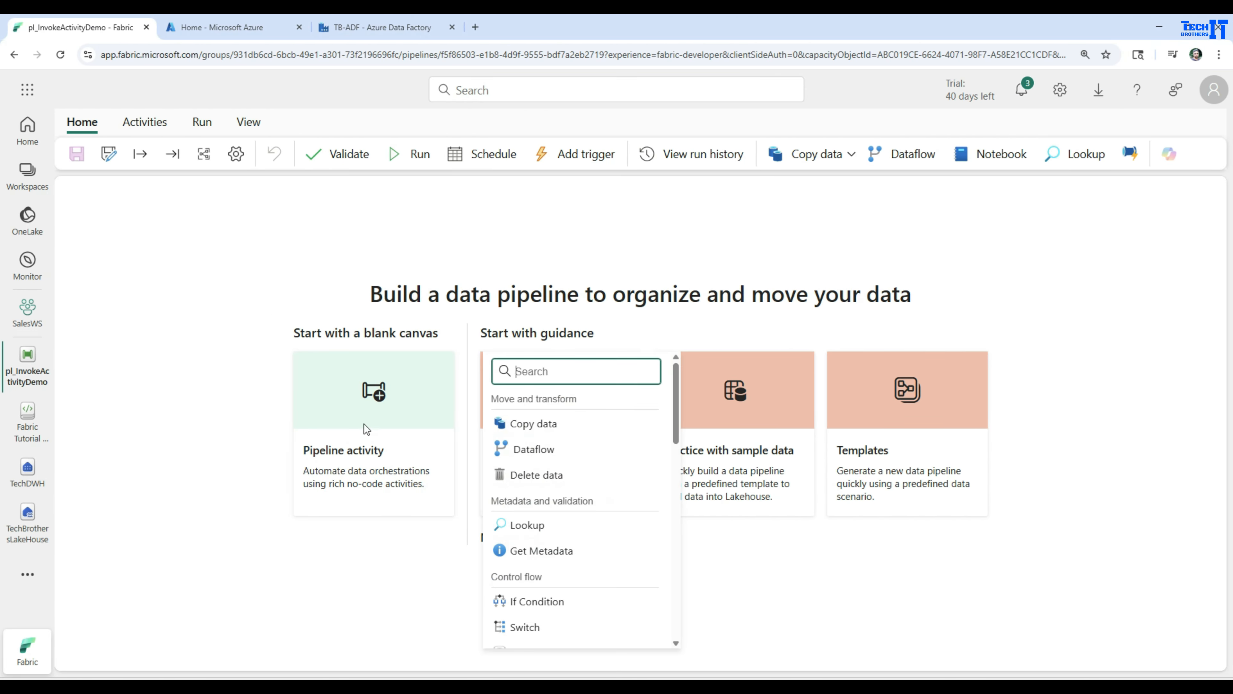
scroll(563, 476, down, 5)
scroll(566, 479, down, 1)
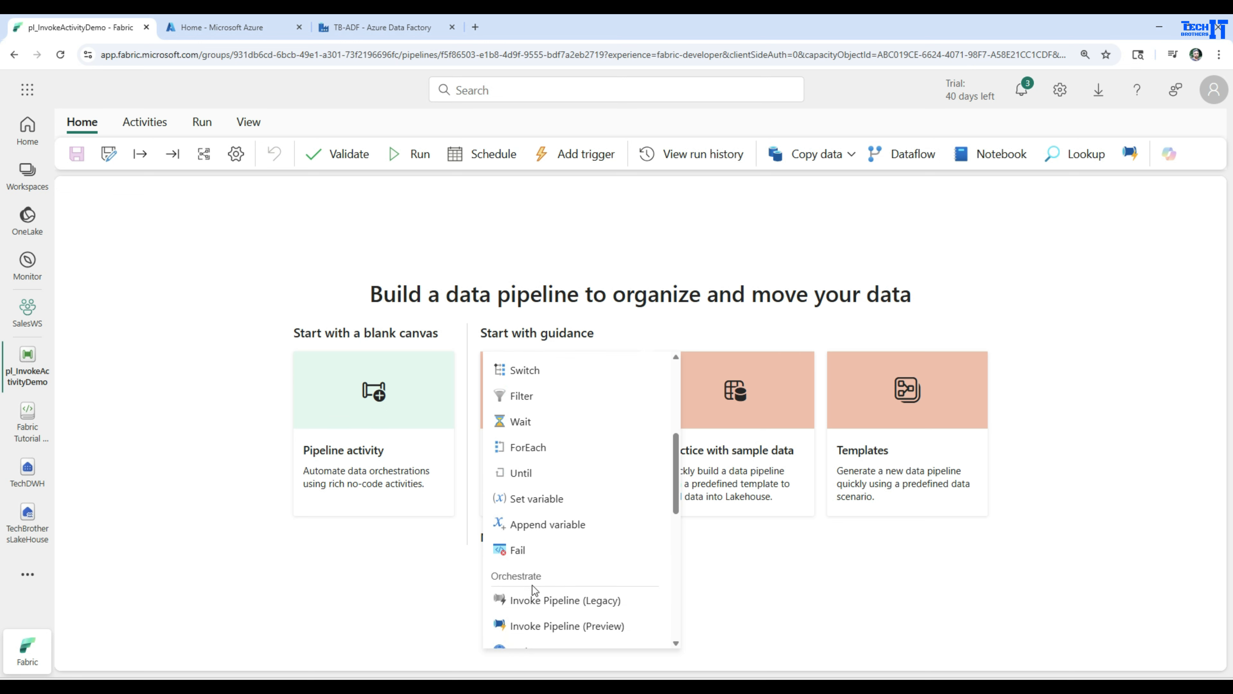
scroll(534, 598, down, 3)
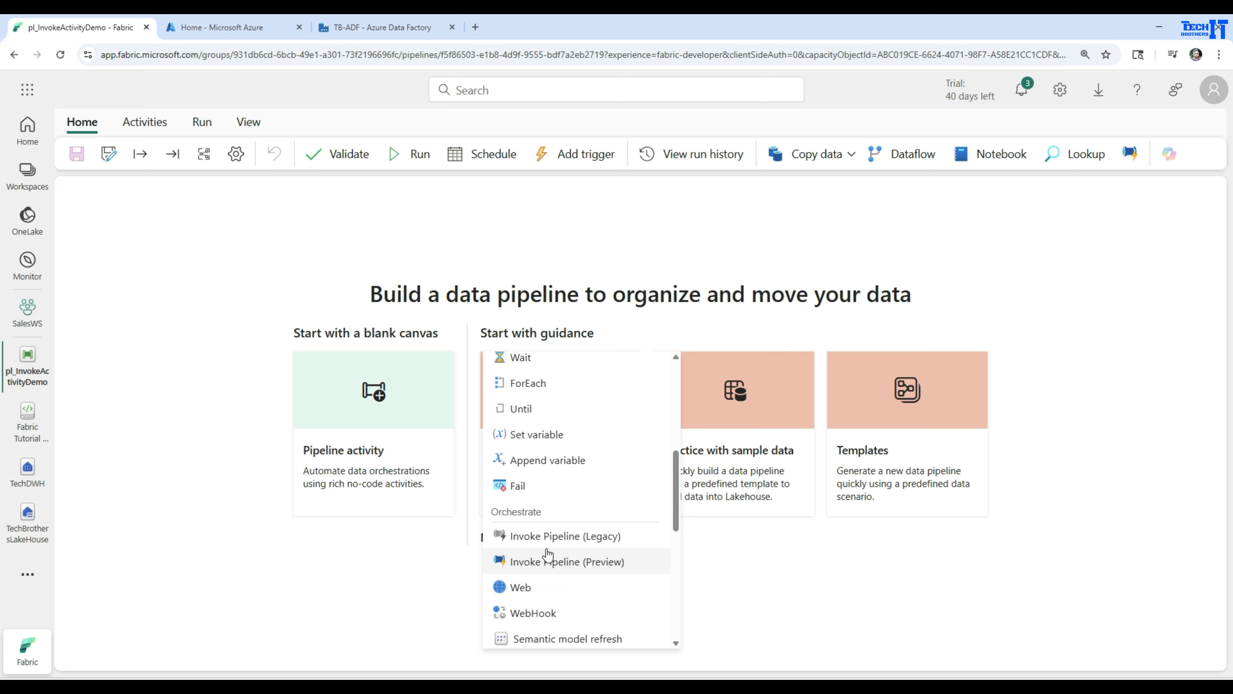
click(240, 458)
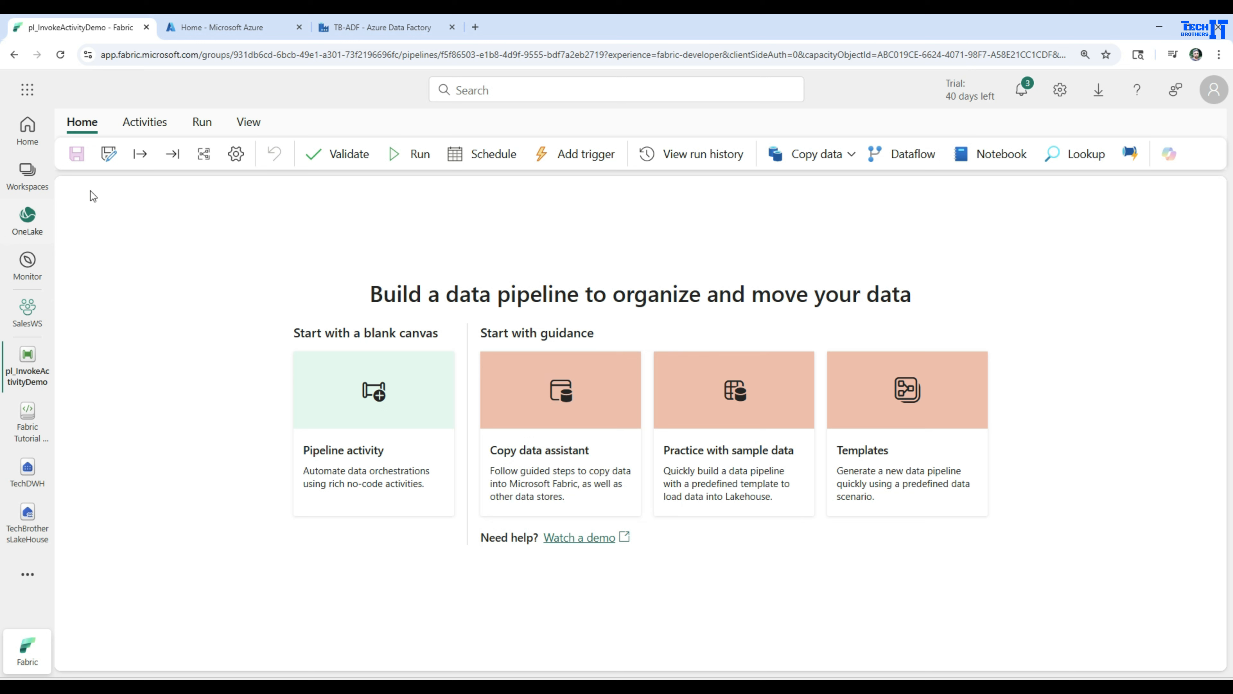
Add an Invoke Pipeline (Legacy) activity to the blank pipeline and reposition it on the canvas.
click(142, 123)
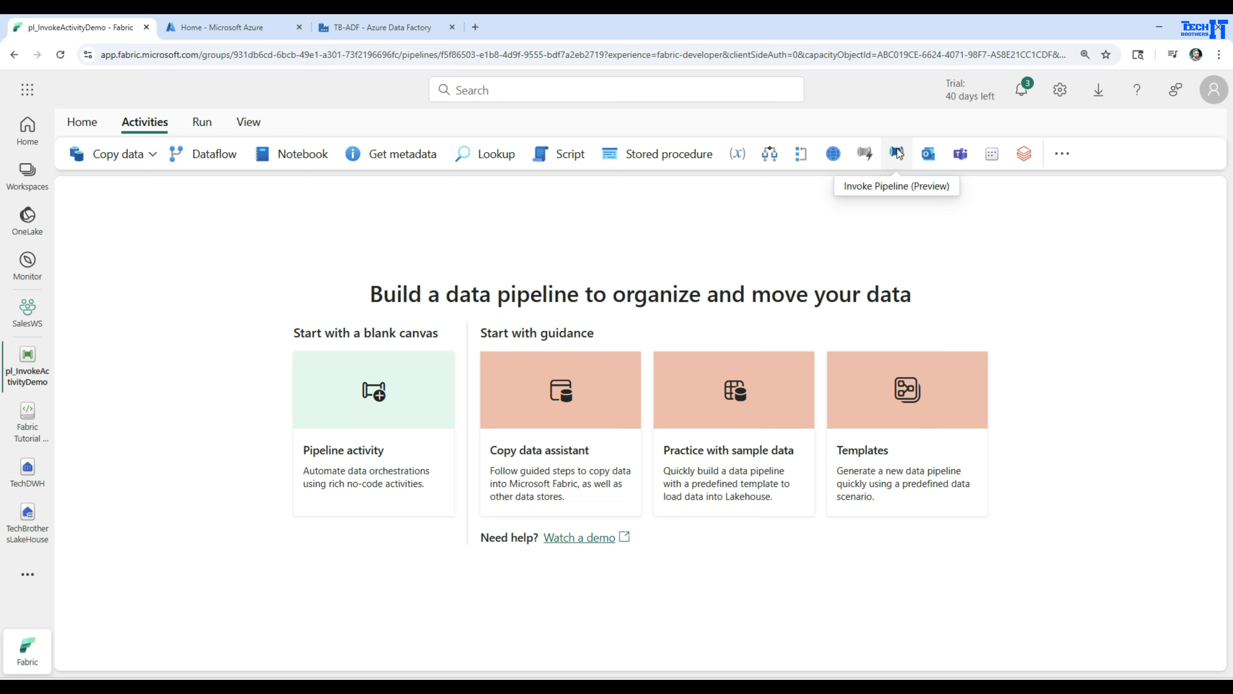
click(865, 154)
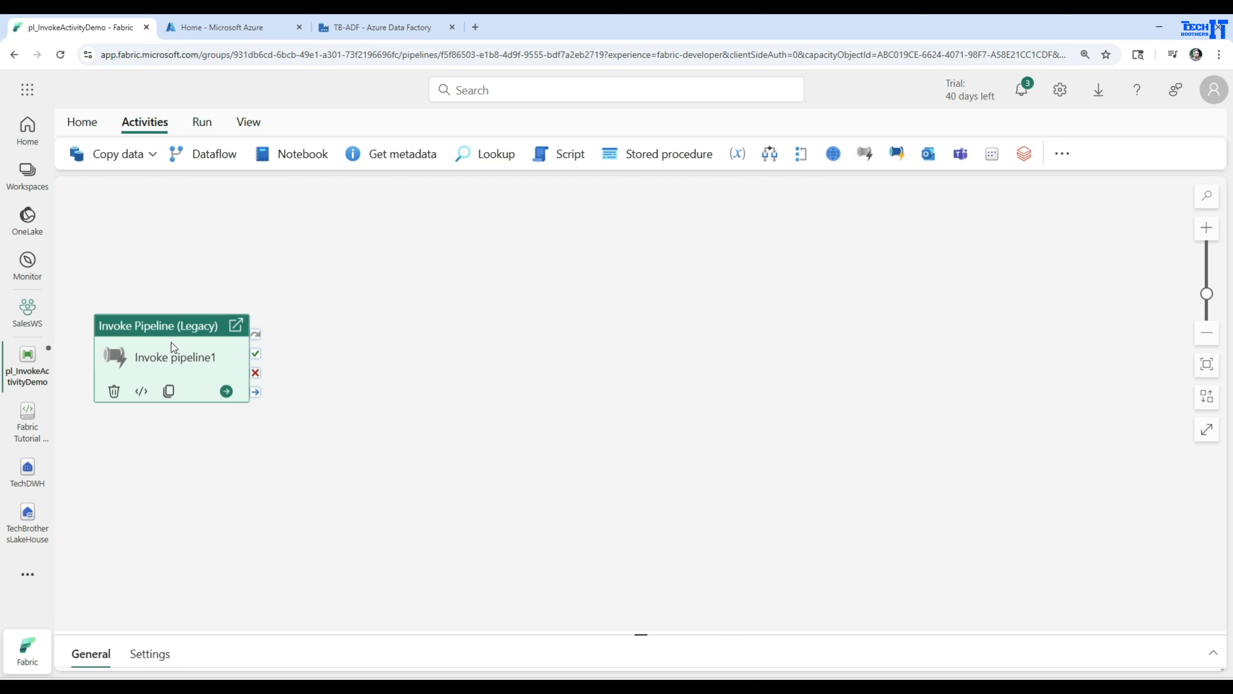
drag(141, 335, 374, 269)
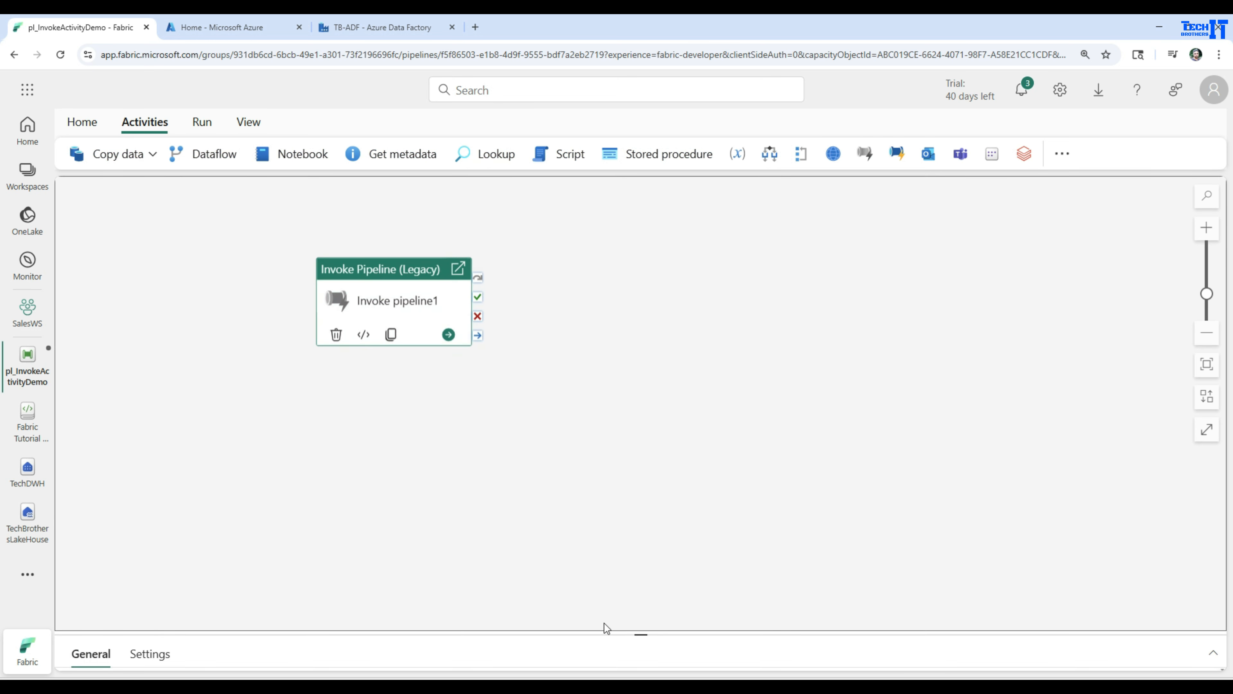
Set the Invoke Pipeline activity's invoked pipeline to 02-CopyActivity_lakehouseFile_to_Warehouse.
drag(634, 637, 622, 454)
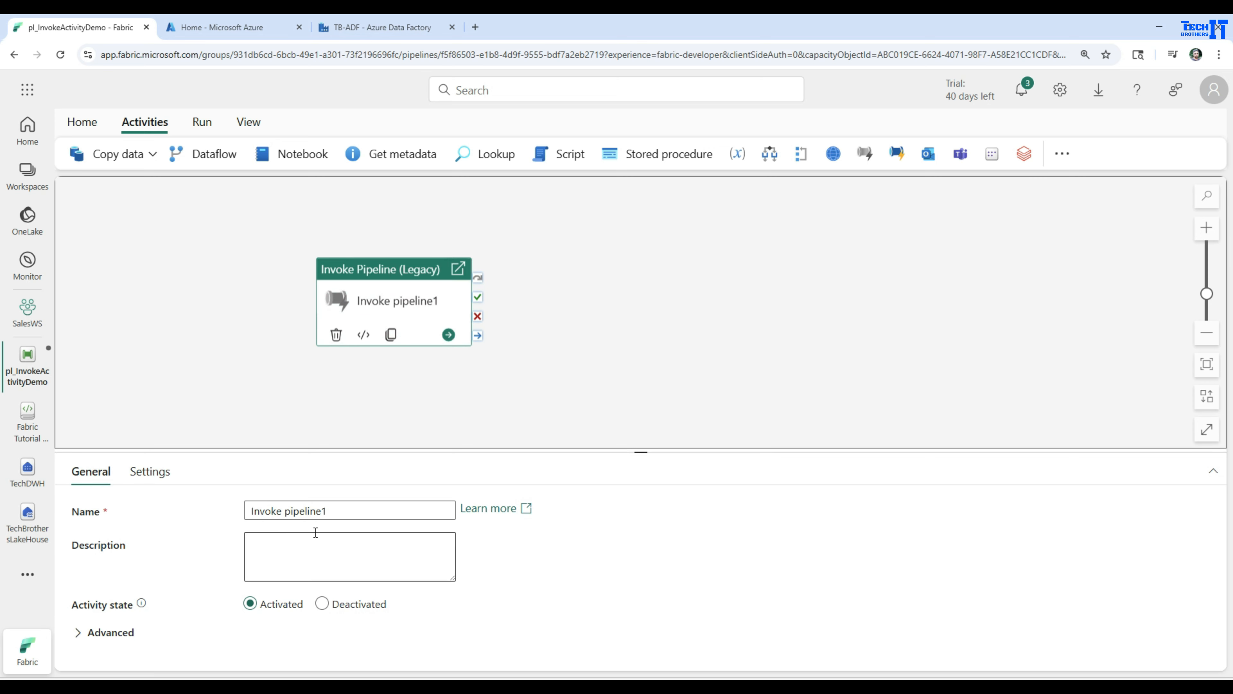
drag(402, 450, 408, 409)
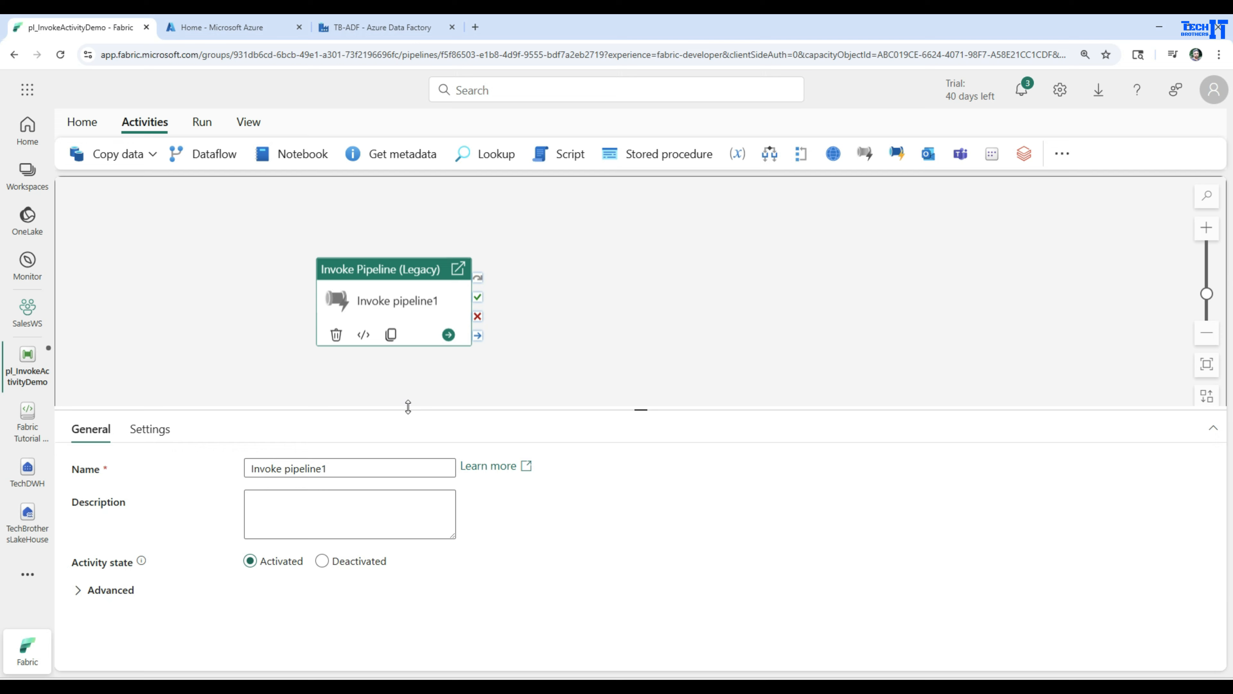
click(173, 437)
click(348, 469)
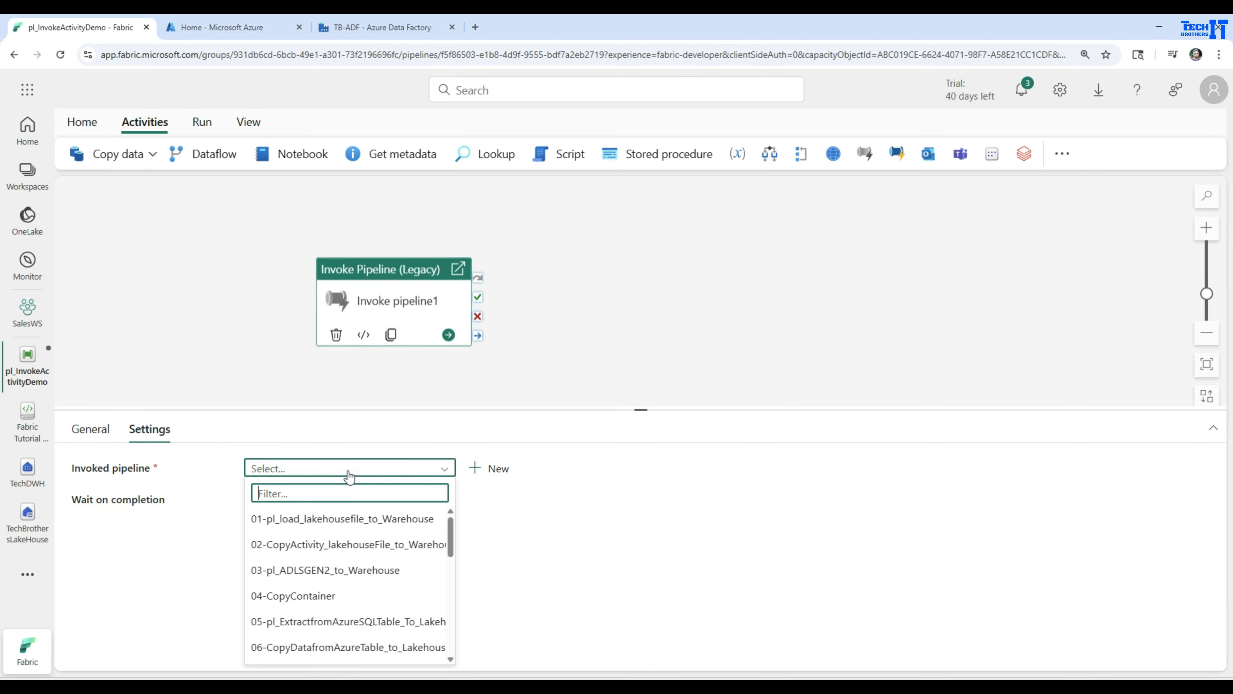
scroll(359, 571, down, 10)
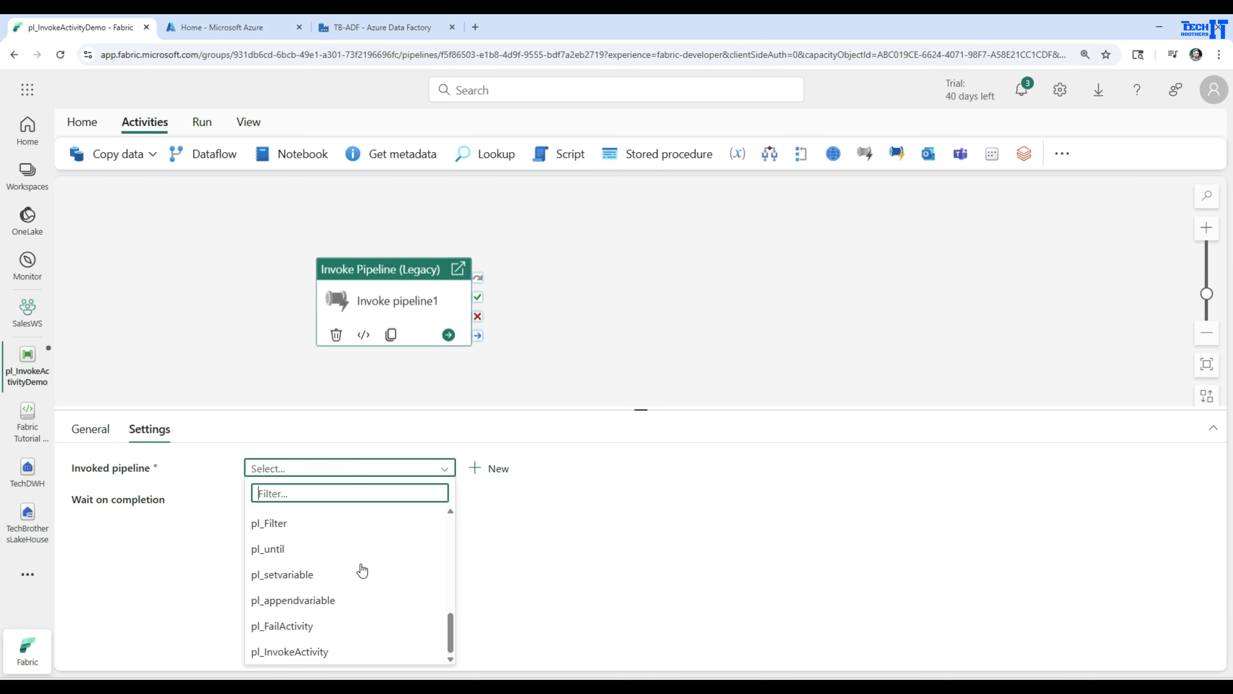
scroll(354, 573, up, 10)
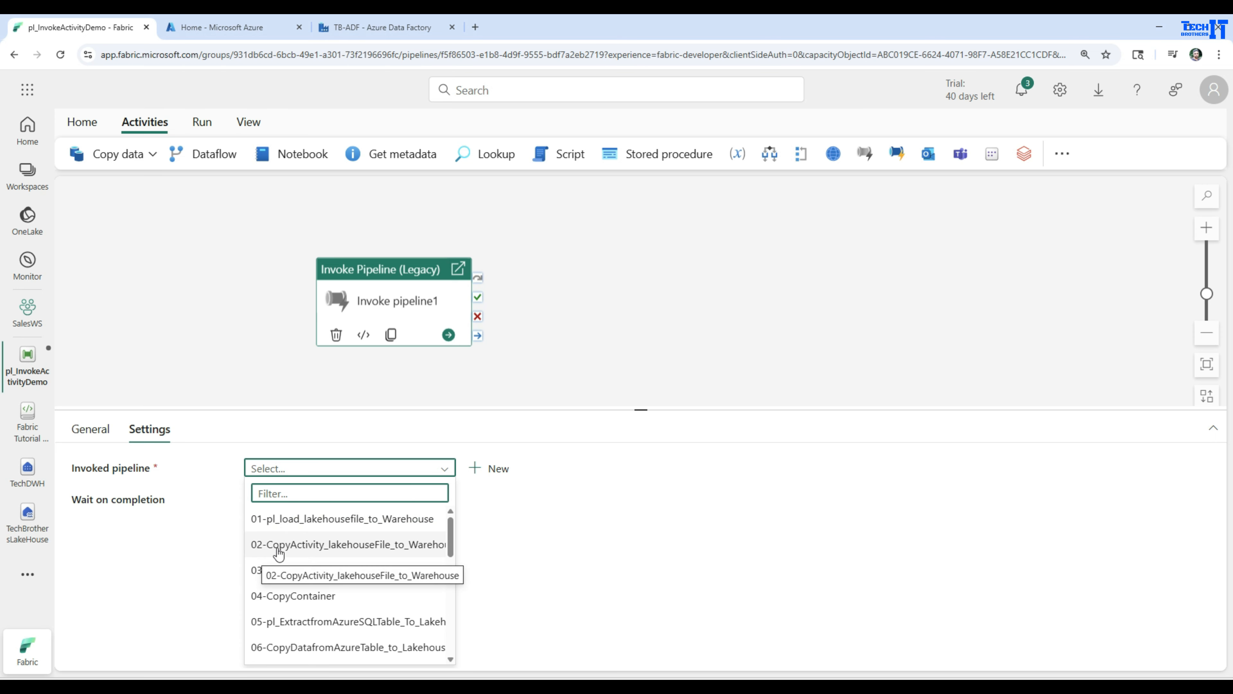
click(287, 546)
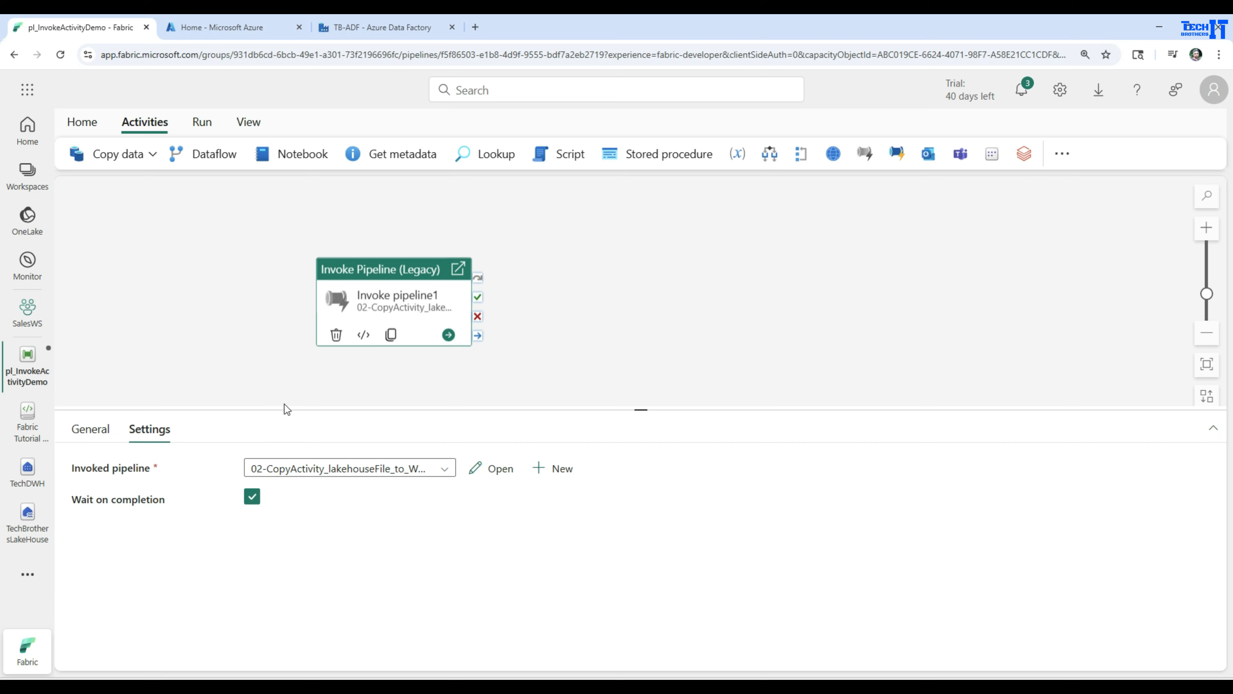
Add a Wait activity and connect the Invoke Pipeline activity's on-success output to it.
click(1062, 154)
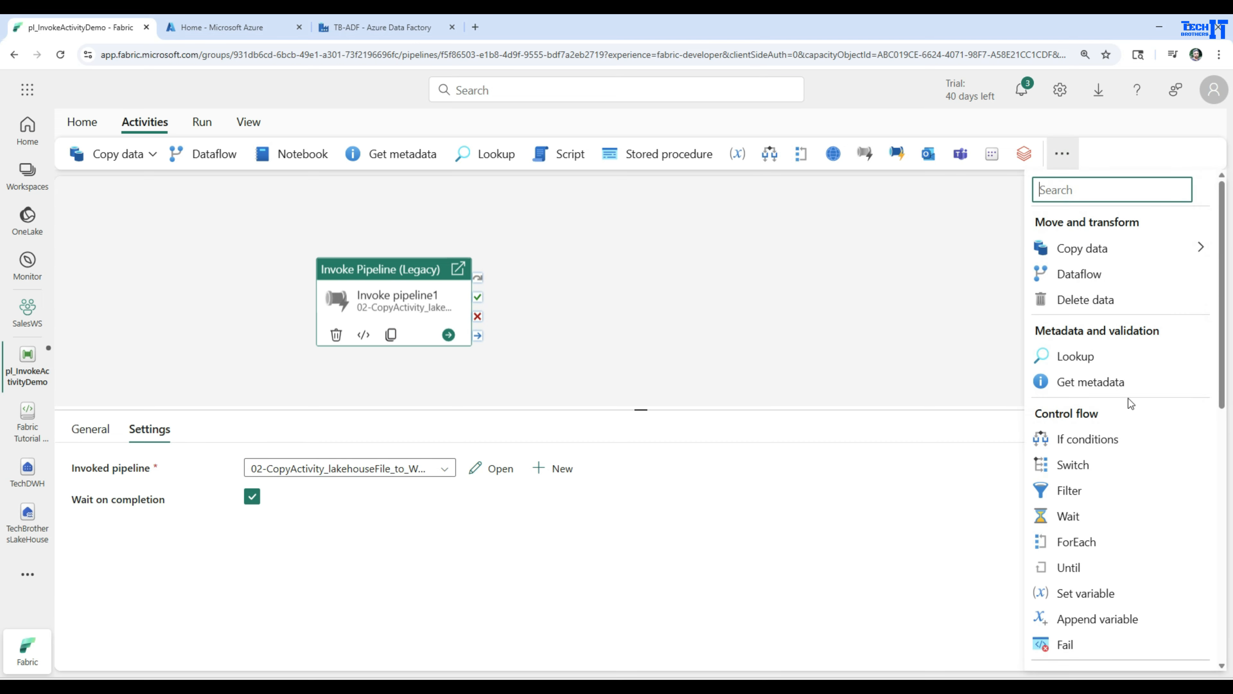
scroll(1131, 403, down, 1)
scroll(1138, 410, down, 2)
click(1058, 386)
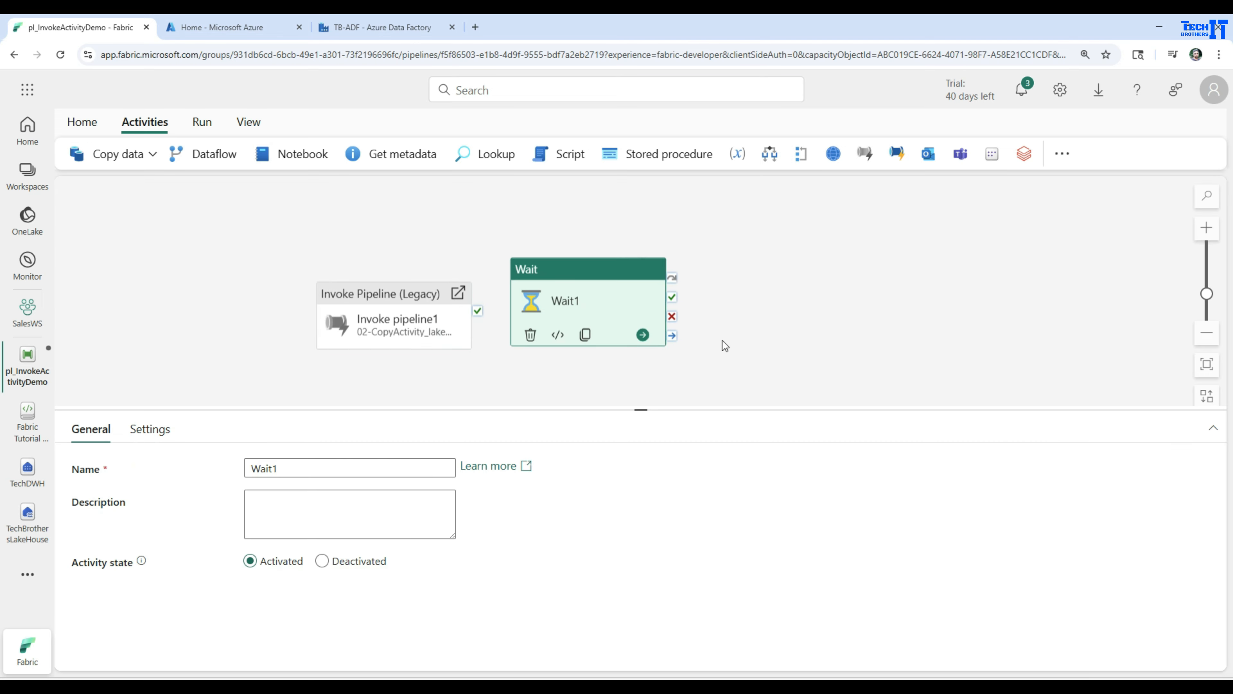
click(449, 323)
drag(481, 303, 566, 306)
click(578, 291)
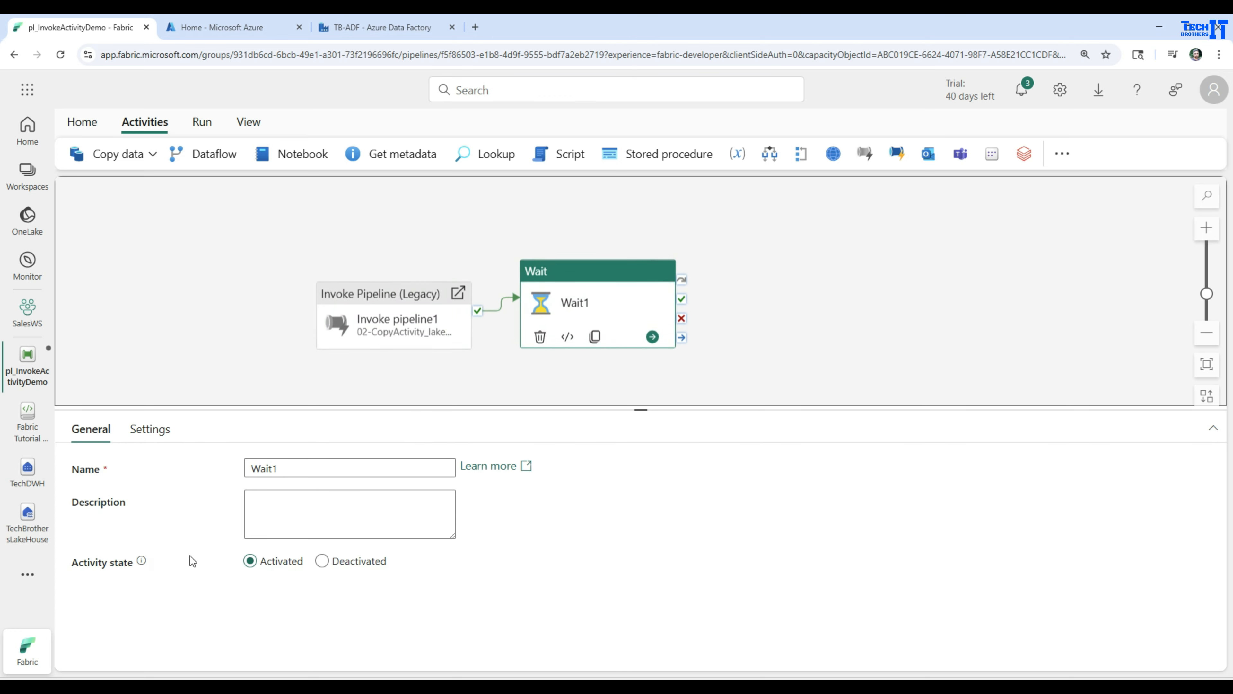
Turn off Wait on completion for the Invoke Pipeline activity.
click(150, 430)
click(354, 345)
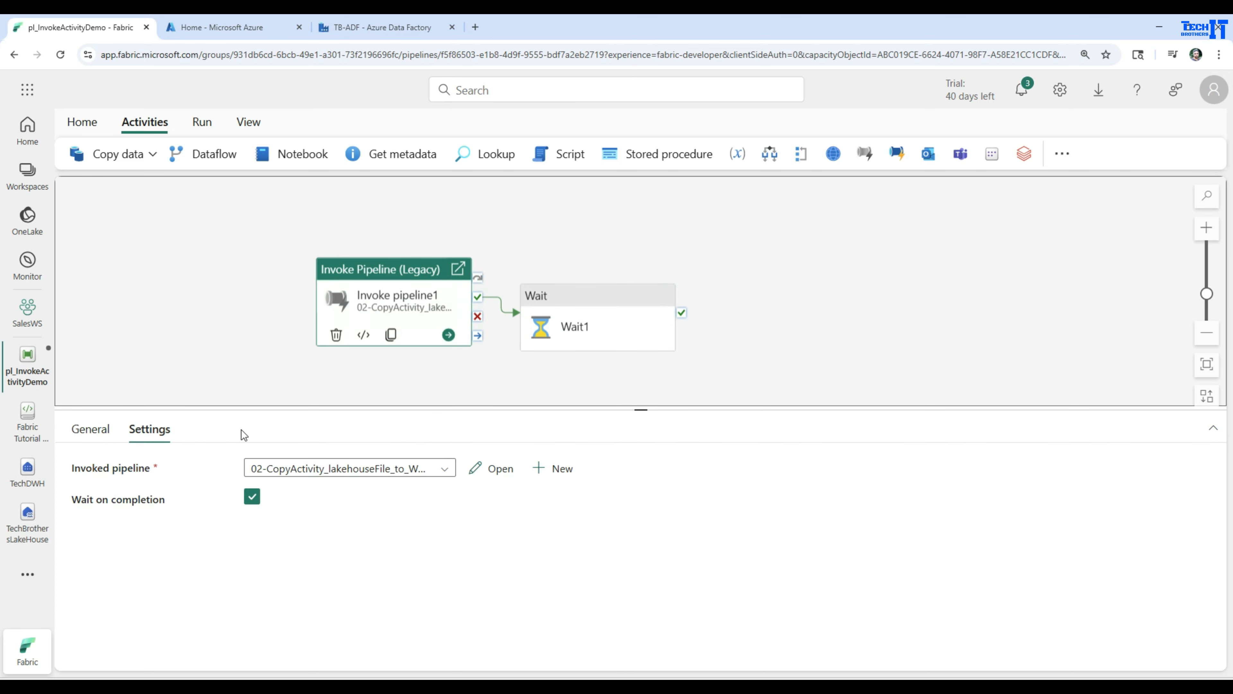
click(252, 497)
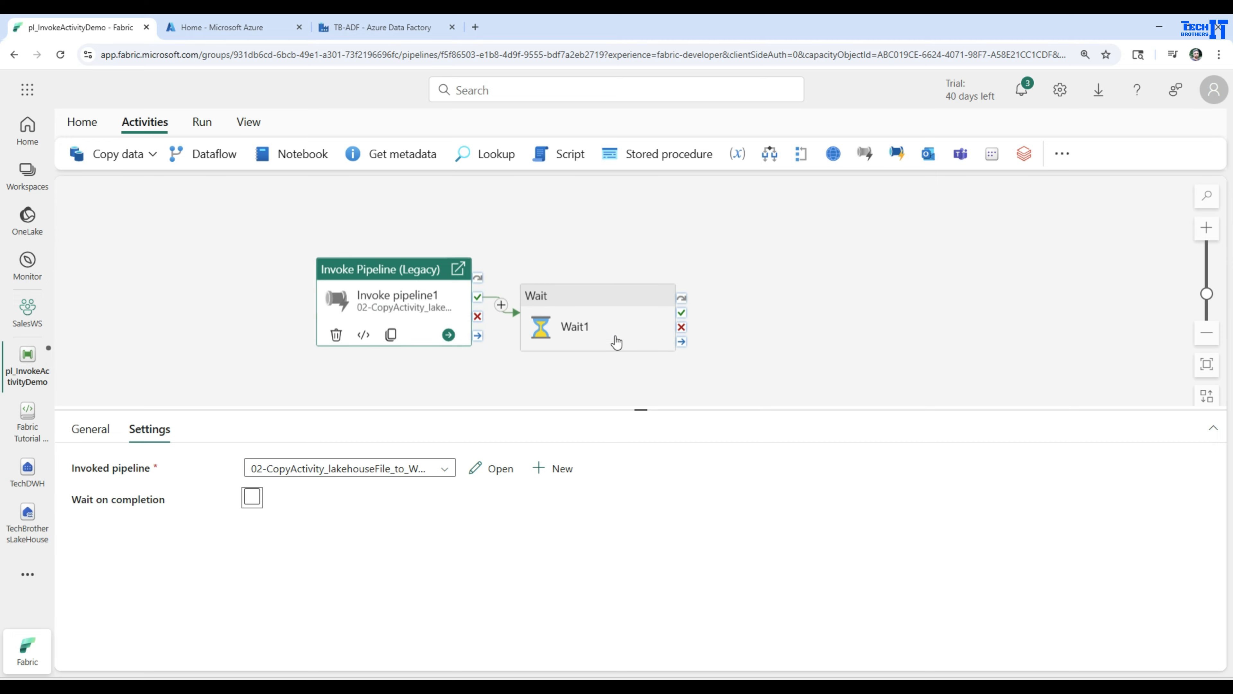
Save and run the pl_InvokeActivityDemo pipeline.
click(260, 311)
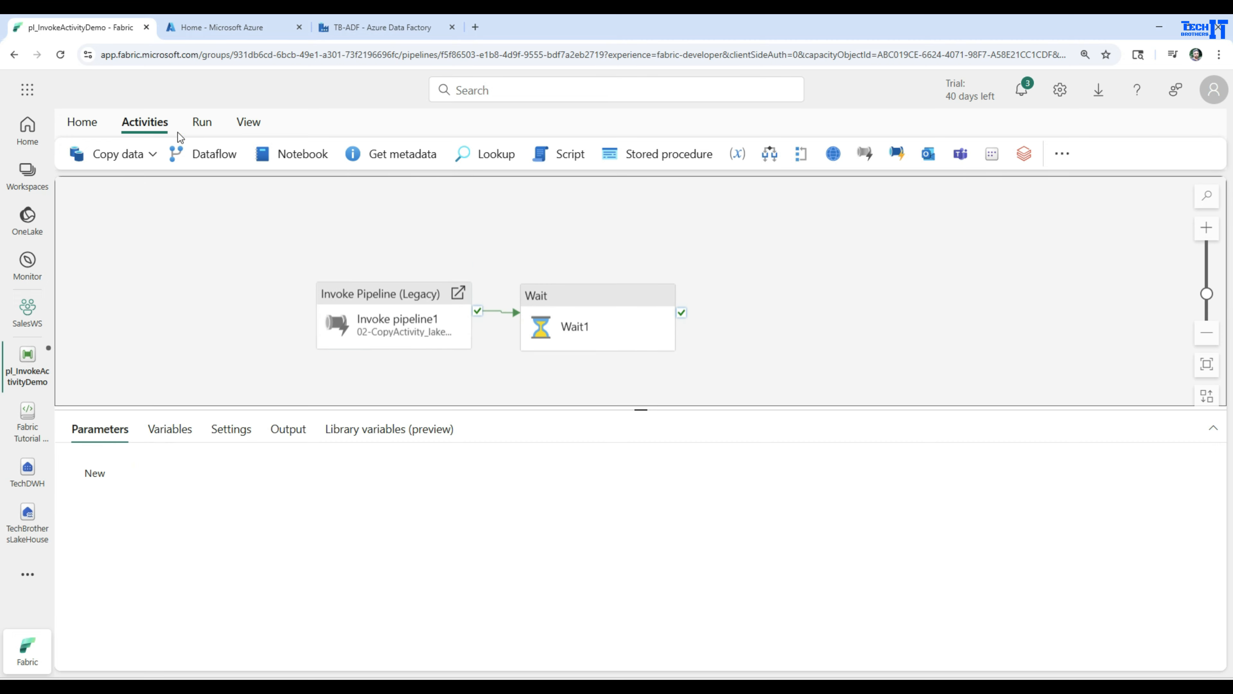
click(199, 123)
click(180, 156)
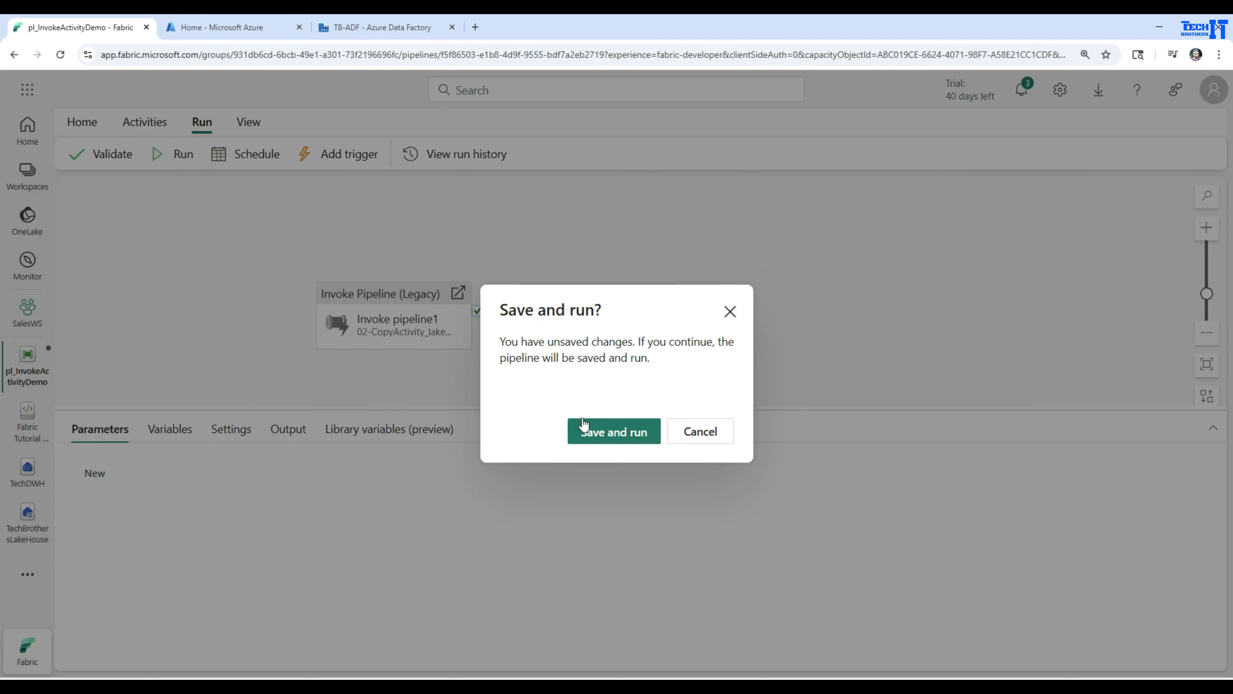
click(600, 434)
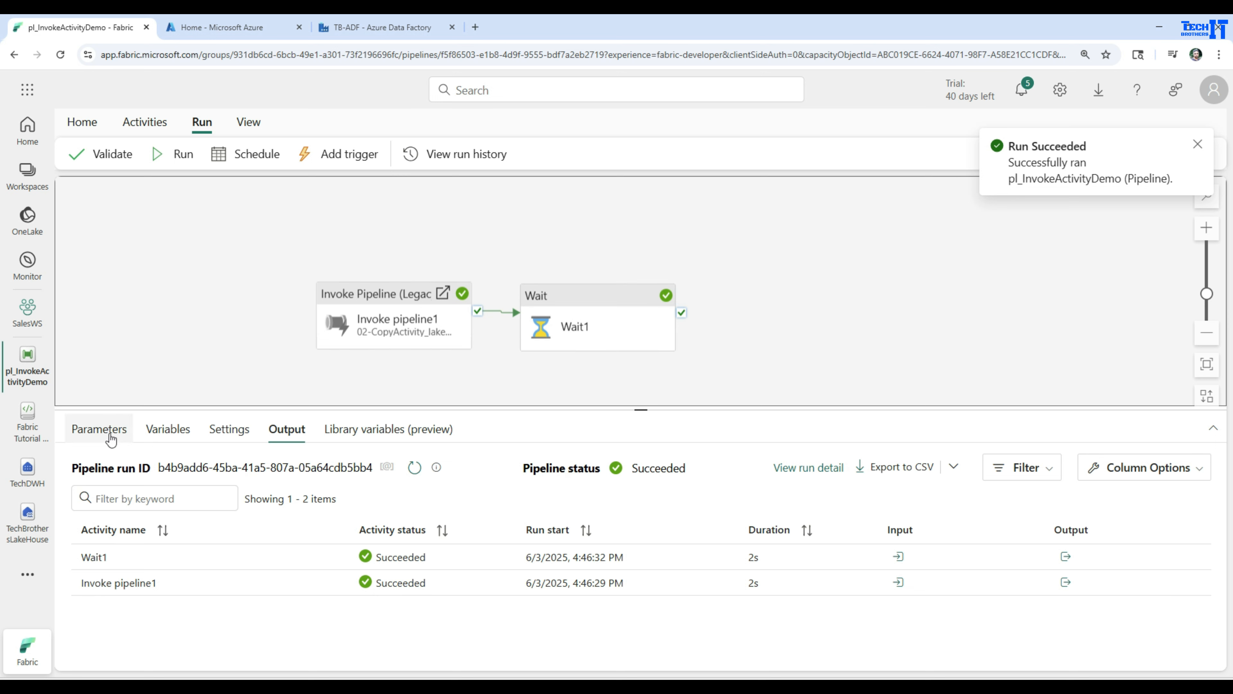
Sort the pipeline run's activities by run start and review the Invoke Pipeline activity's settings.
click(219, 320)
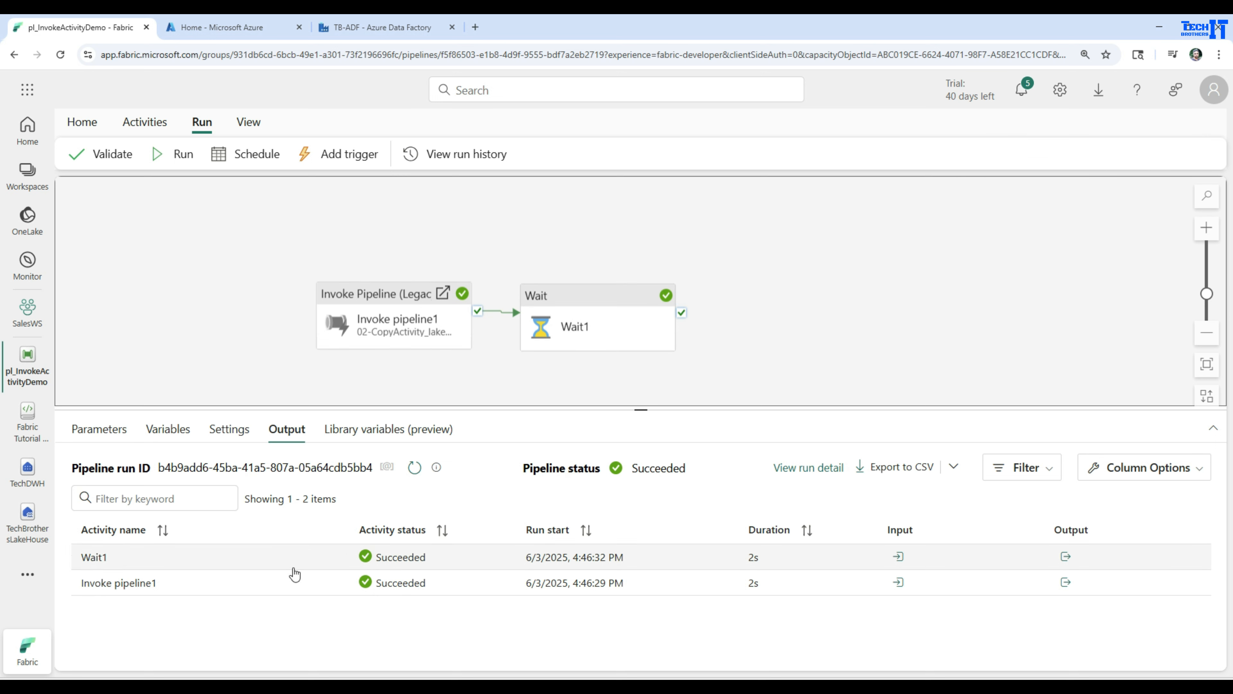
click(554, 530)
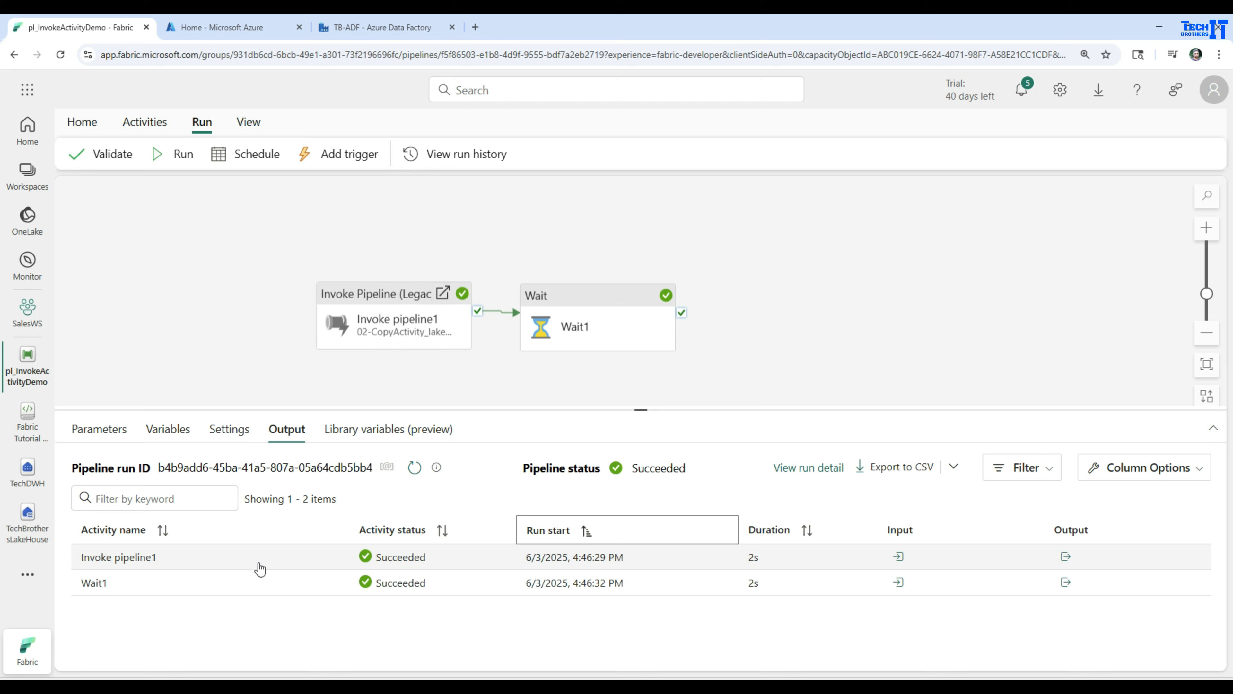
click(398, 318)
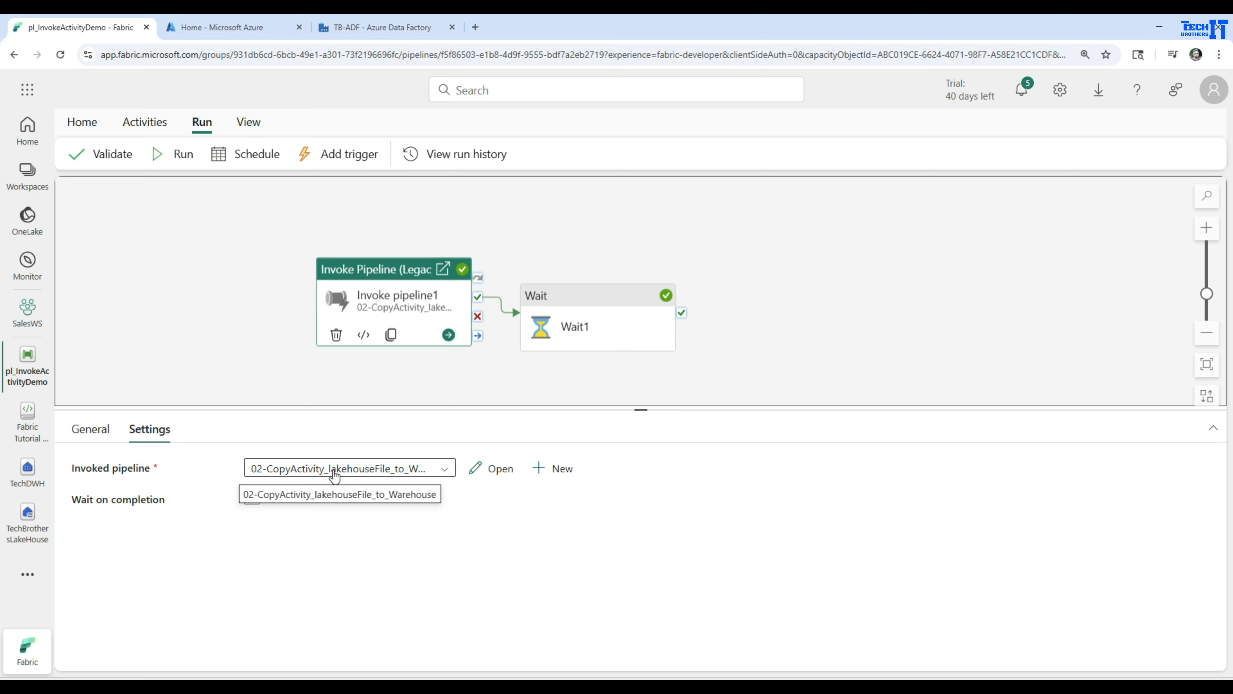
click(245, 336)
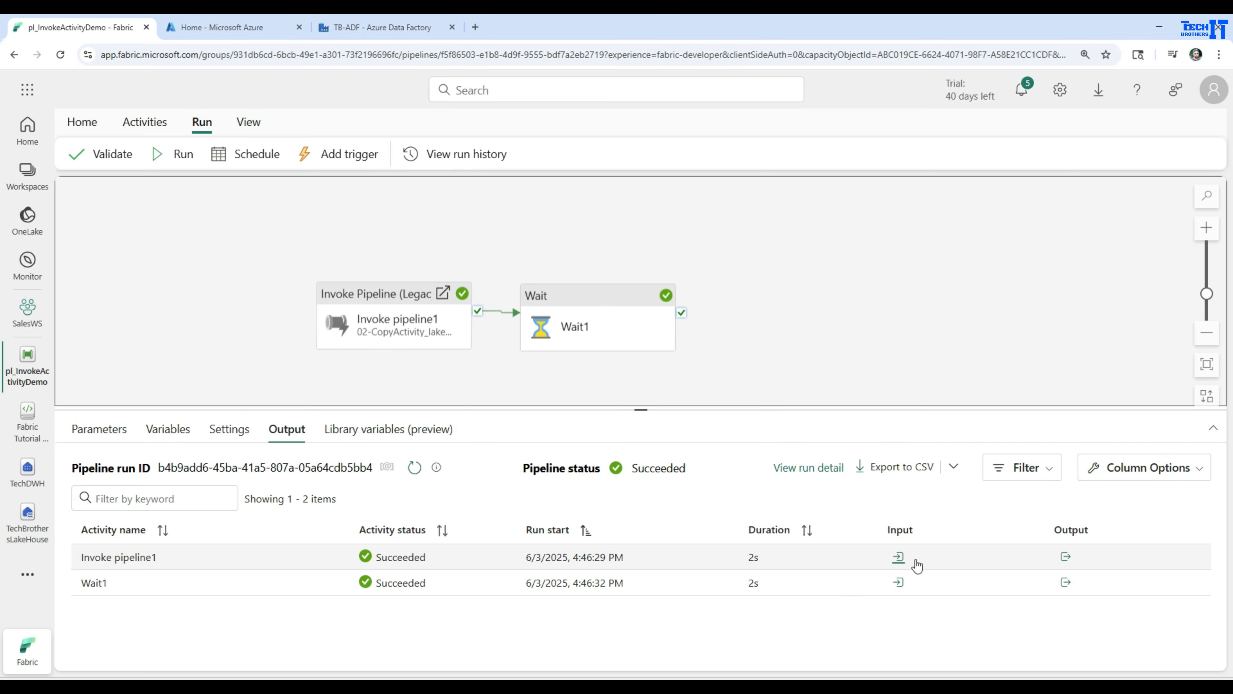
Open the Invoke Pipeline activity's run output and follow its pipelineRunId link to the invoked pipeline's run.
click(1064, 557)
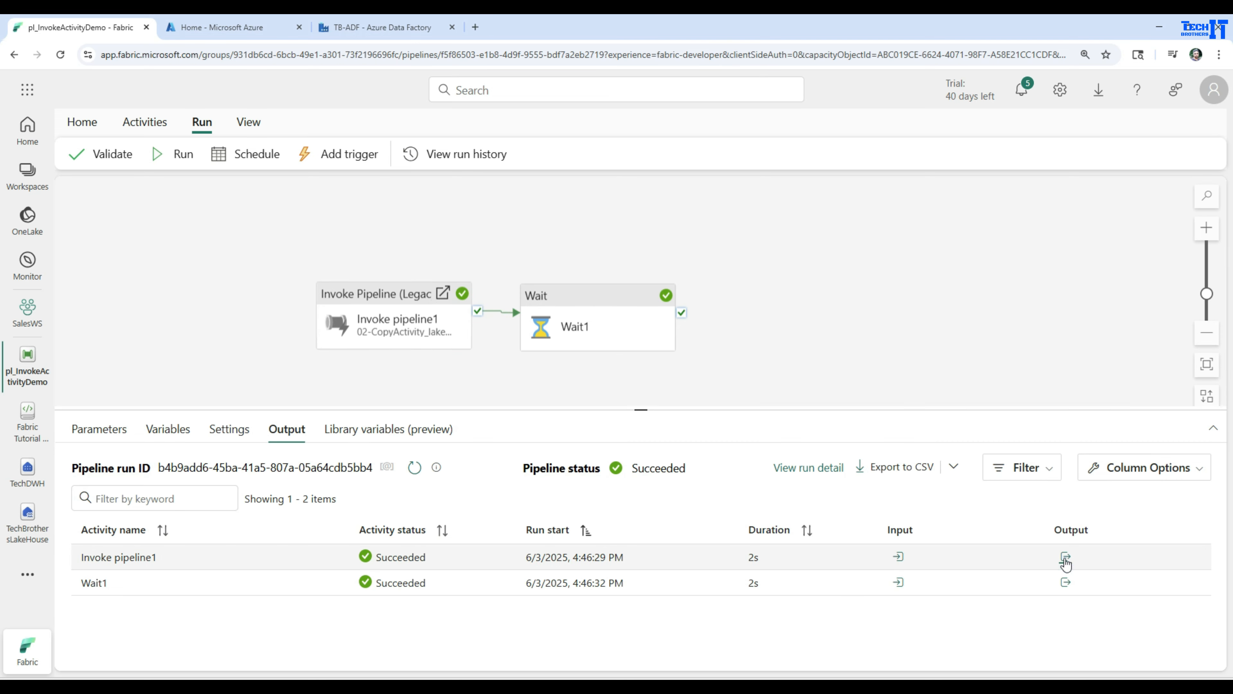
click(1067, 563)
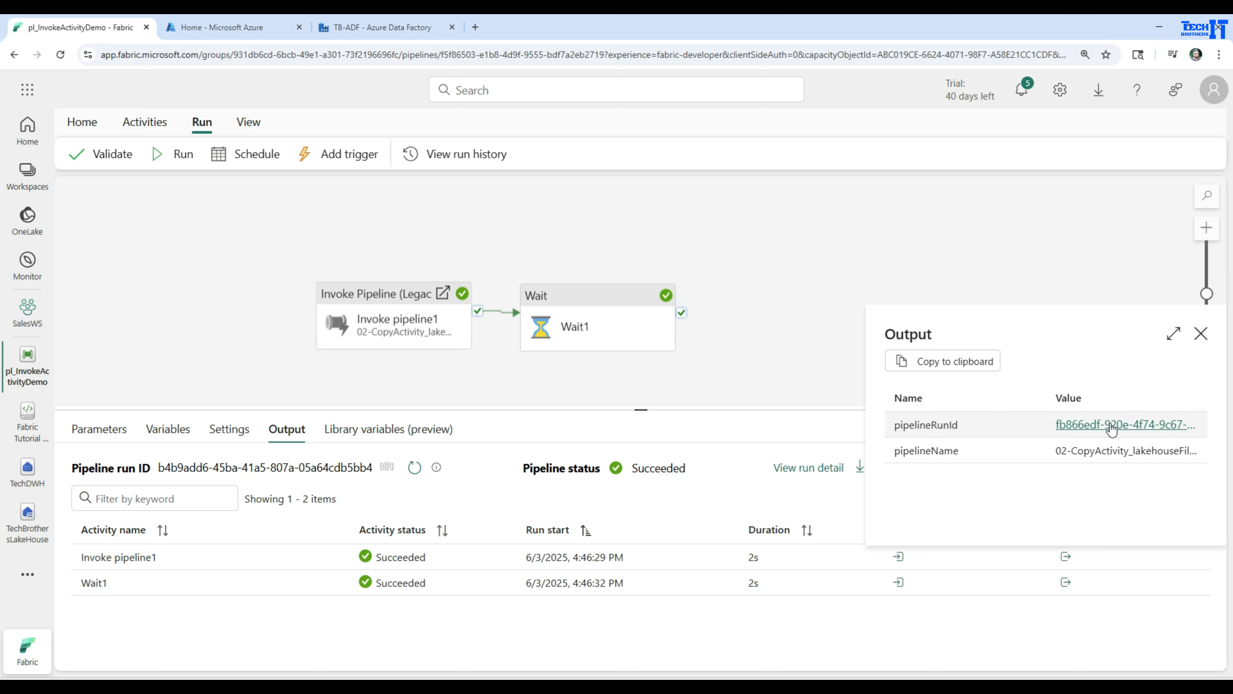
click(1112, 428)
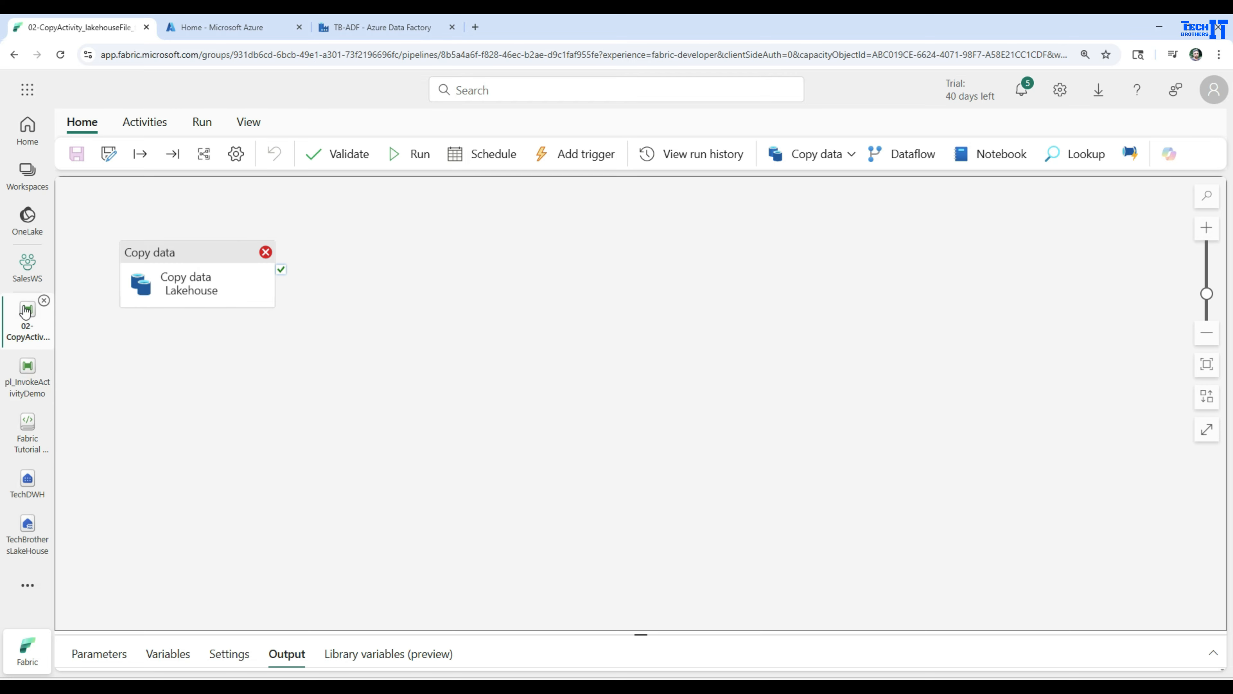
Close the invoked copy pipeline and open the Monitor page to check the recent pipeline runs.
click(45, 301)
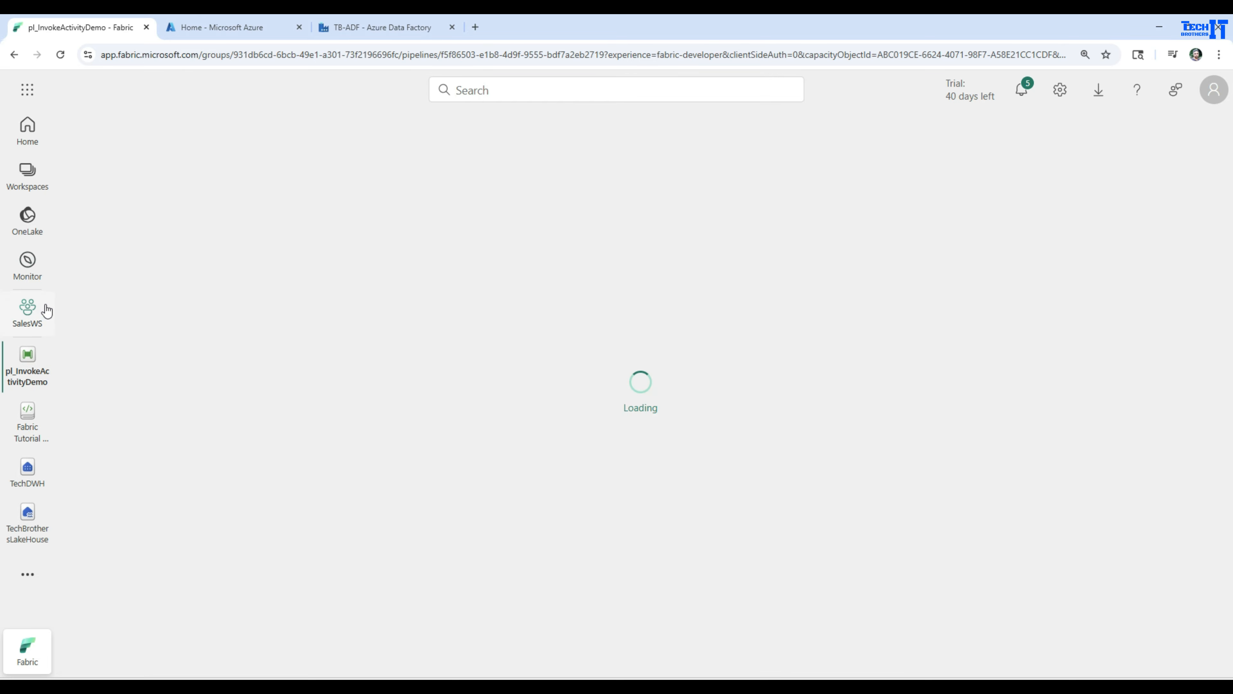
click(30, 275)
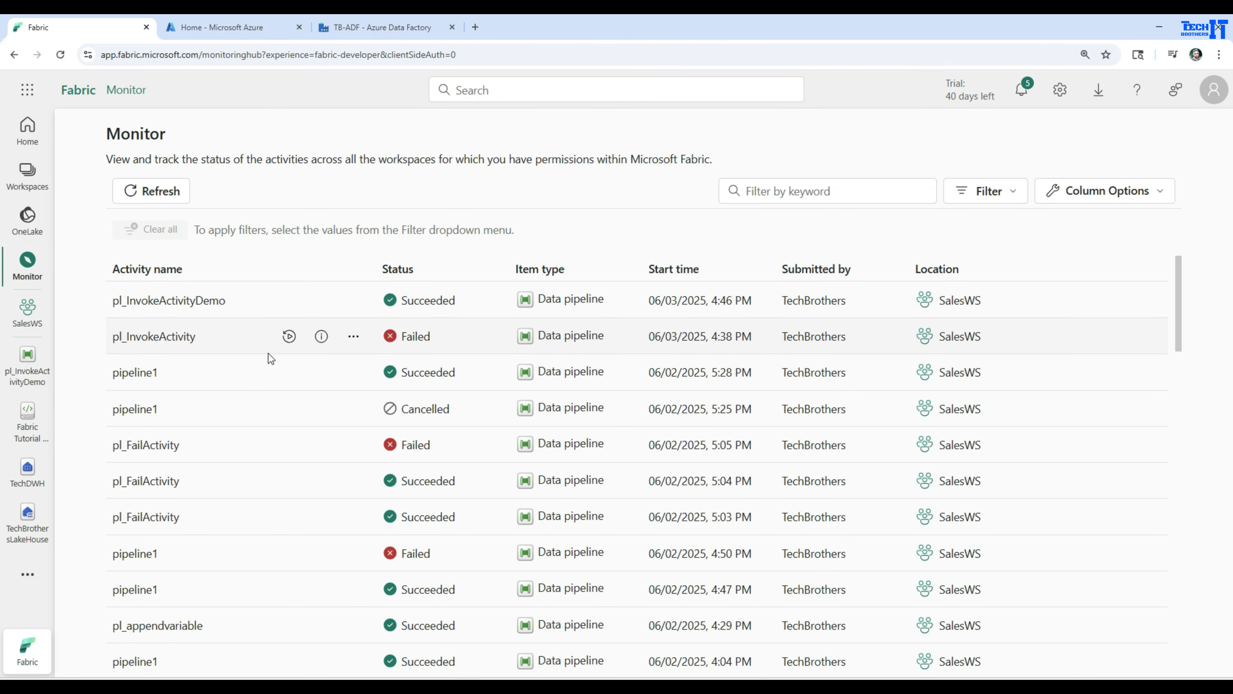
Refresh the Monitor list, review the pl_InvokeActivityDemo run's activities and details, and return to the Monitor page.
click(170, 193)
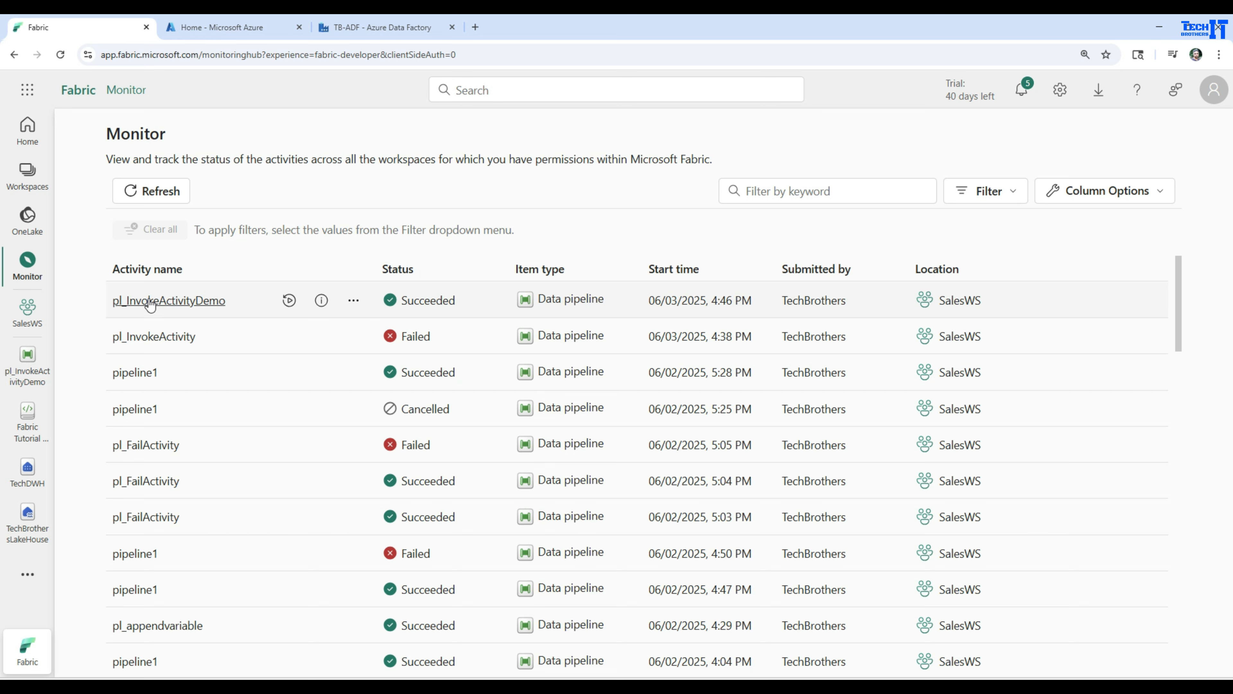
click(171, 301)
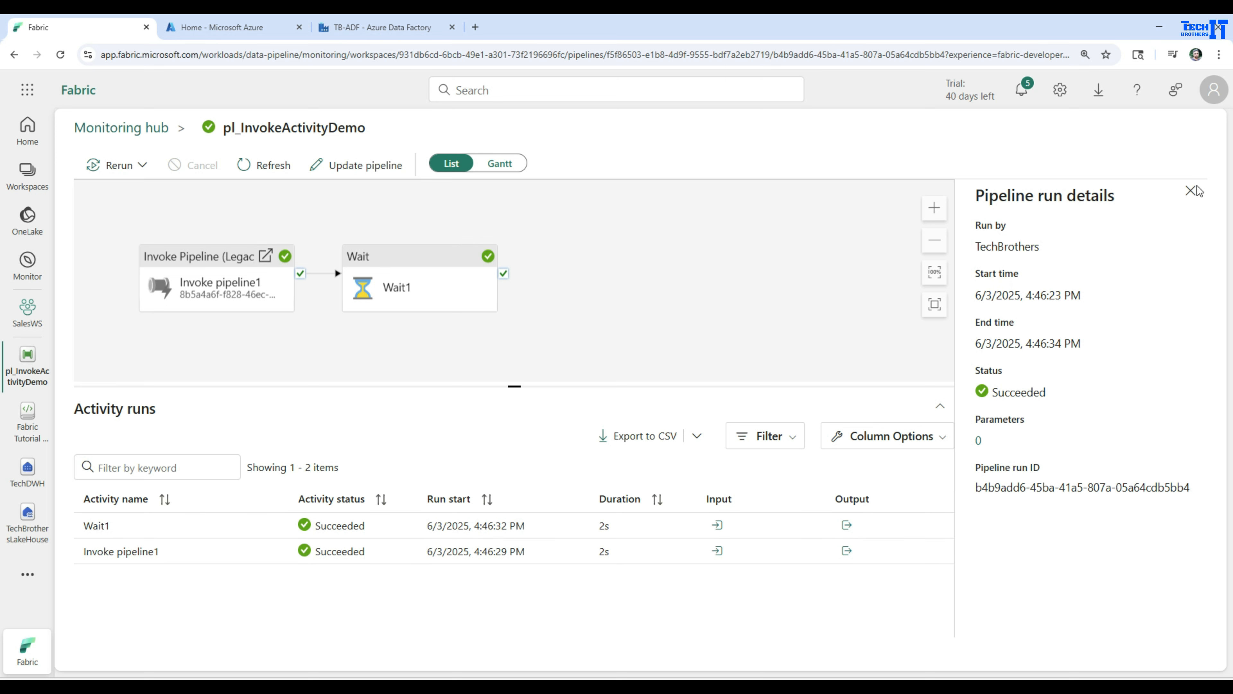
click(1190, 193)
click(28, 264)
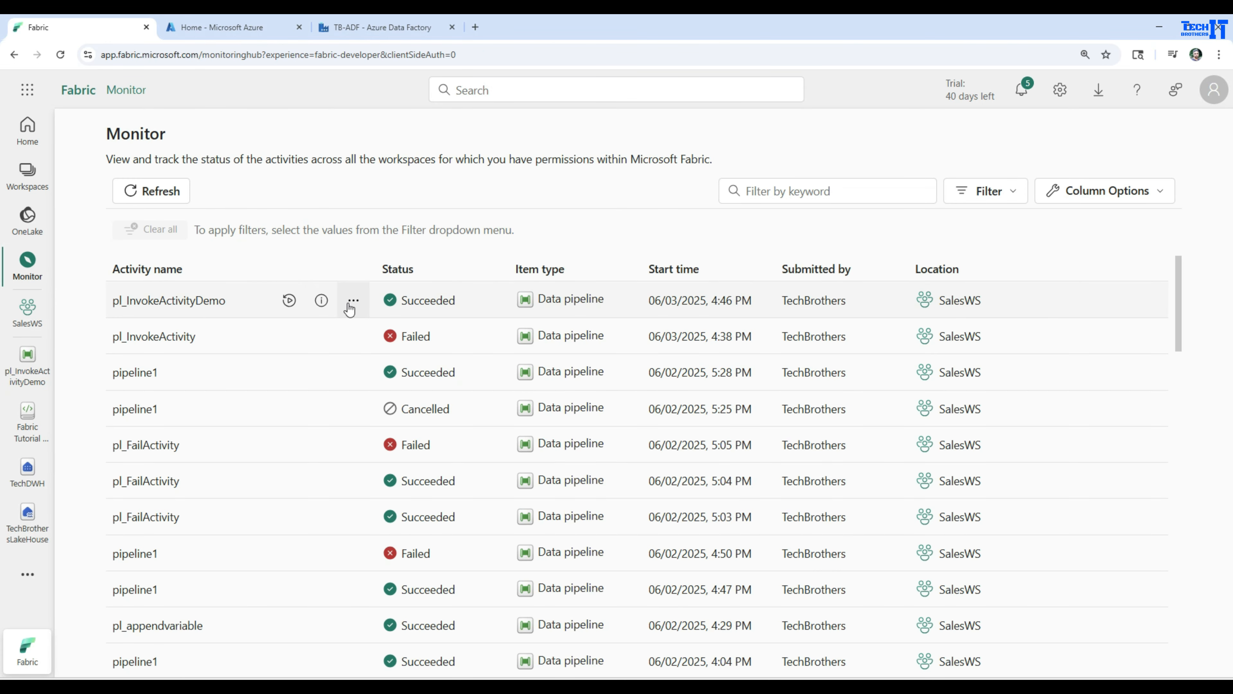
View the pl_InvokeActivityDemo run's details and open its related pipeline, 02-CopyActivity_lakehouseFile_to_Warehouse.
click(321, 302)
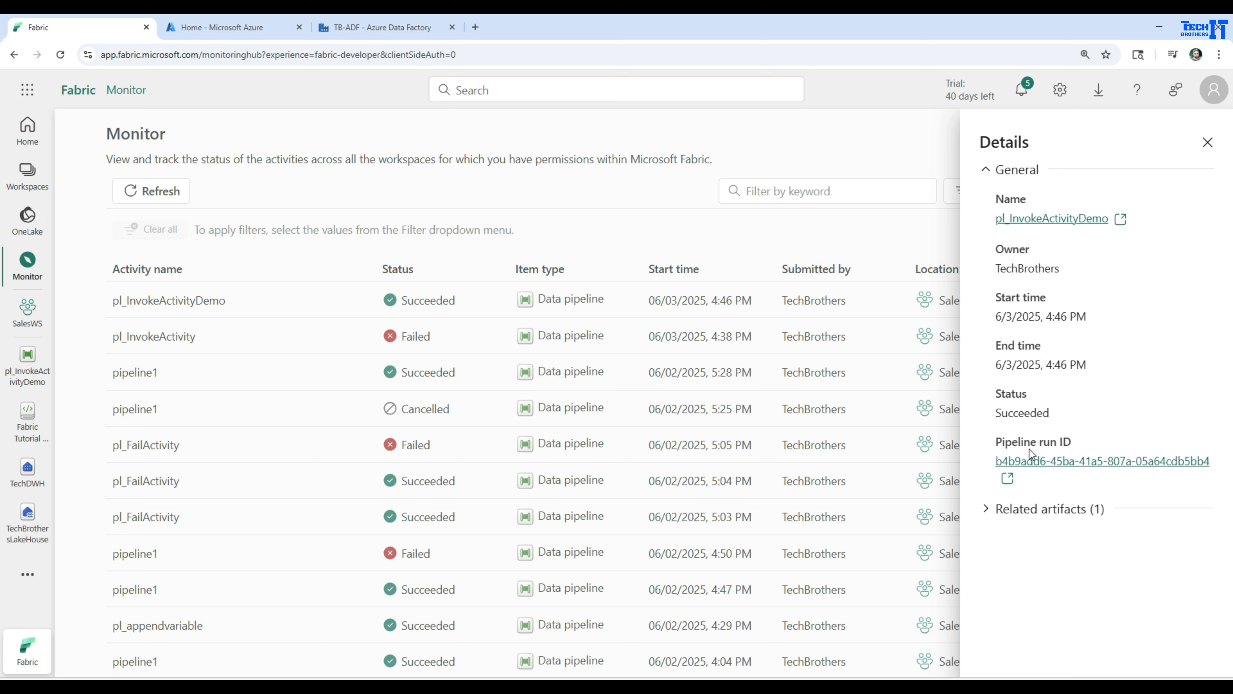
click(1006, 515)
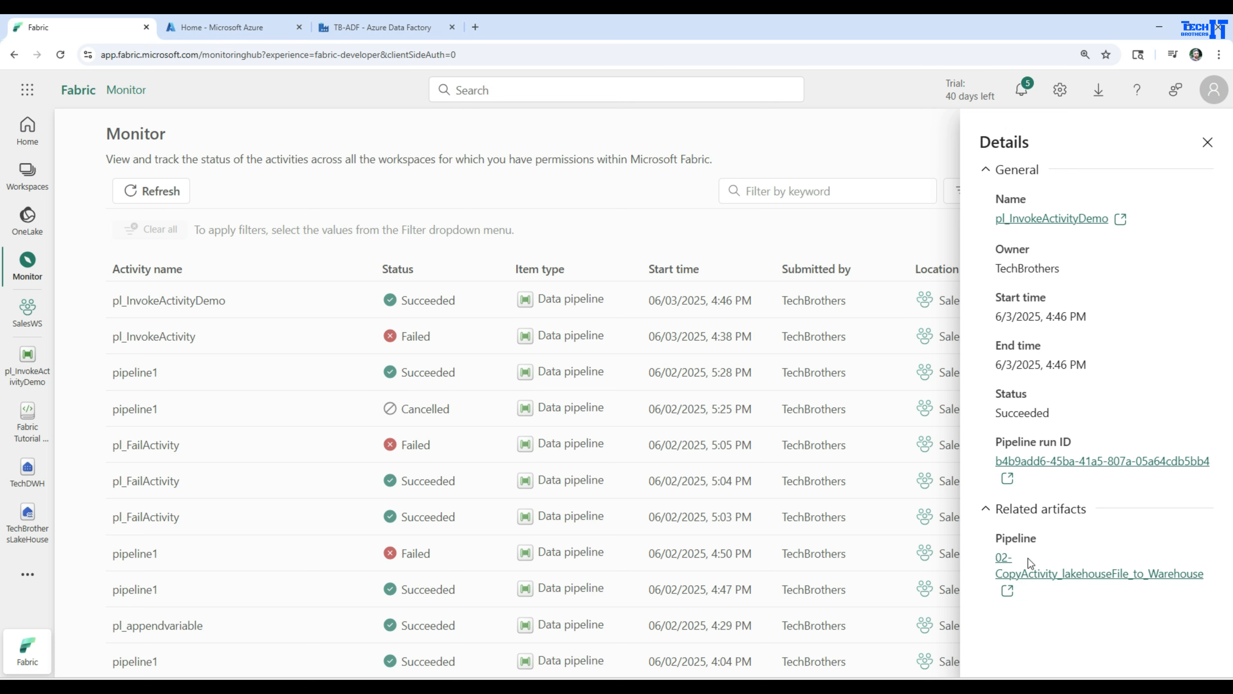
click(1028, 577)
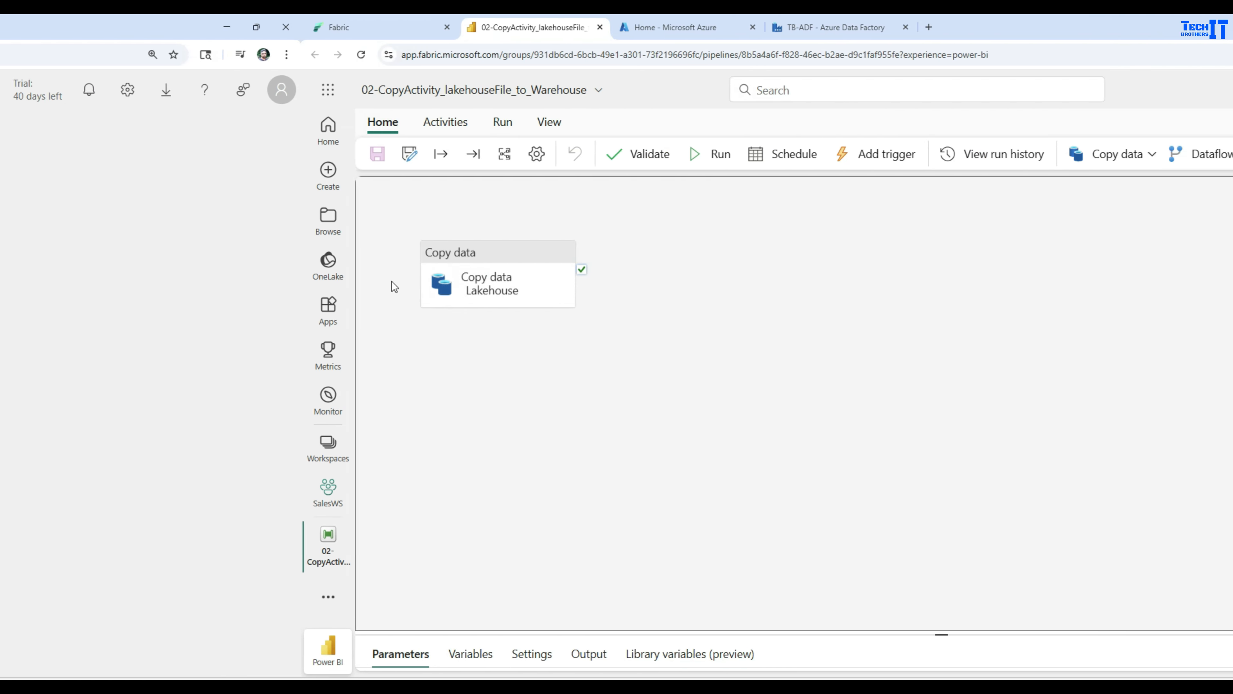
Look over the Copy data activity in the invoked pipeline and open the Pipelines folder of the SalesWS workspace.
drag(171, 262, 333, 264)
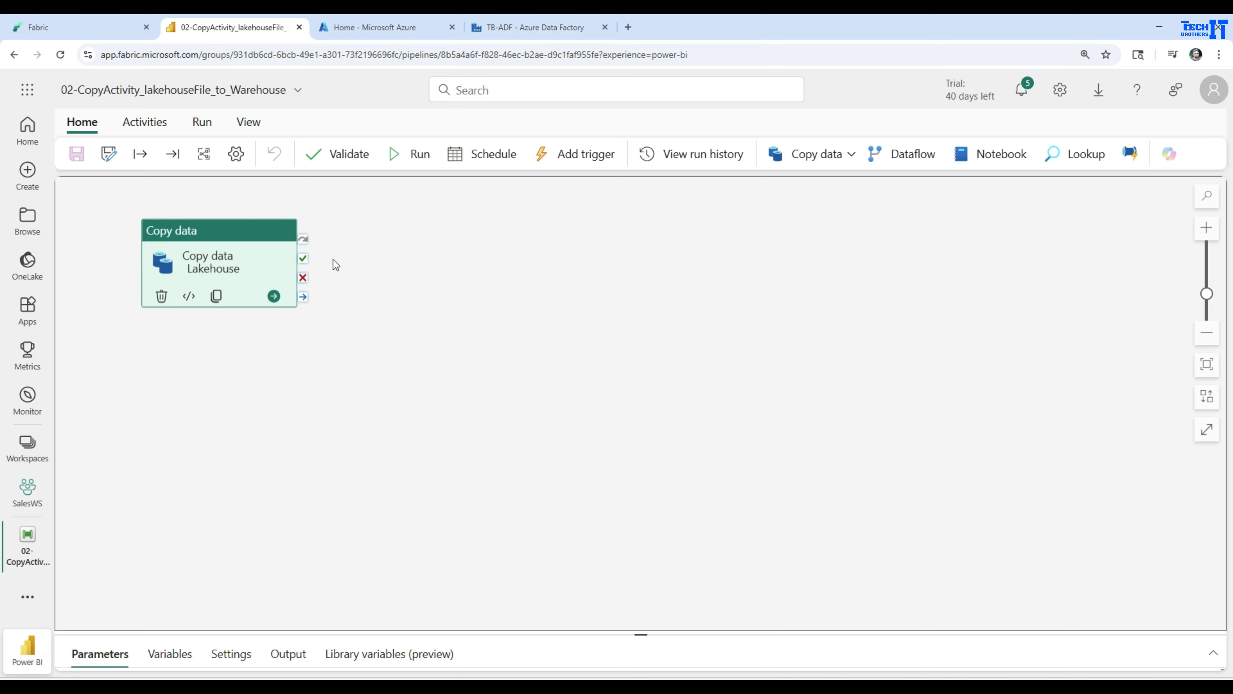
click(235, 348)
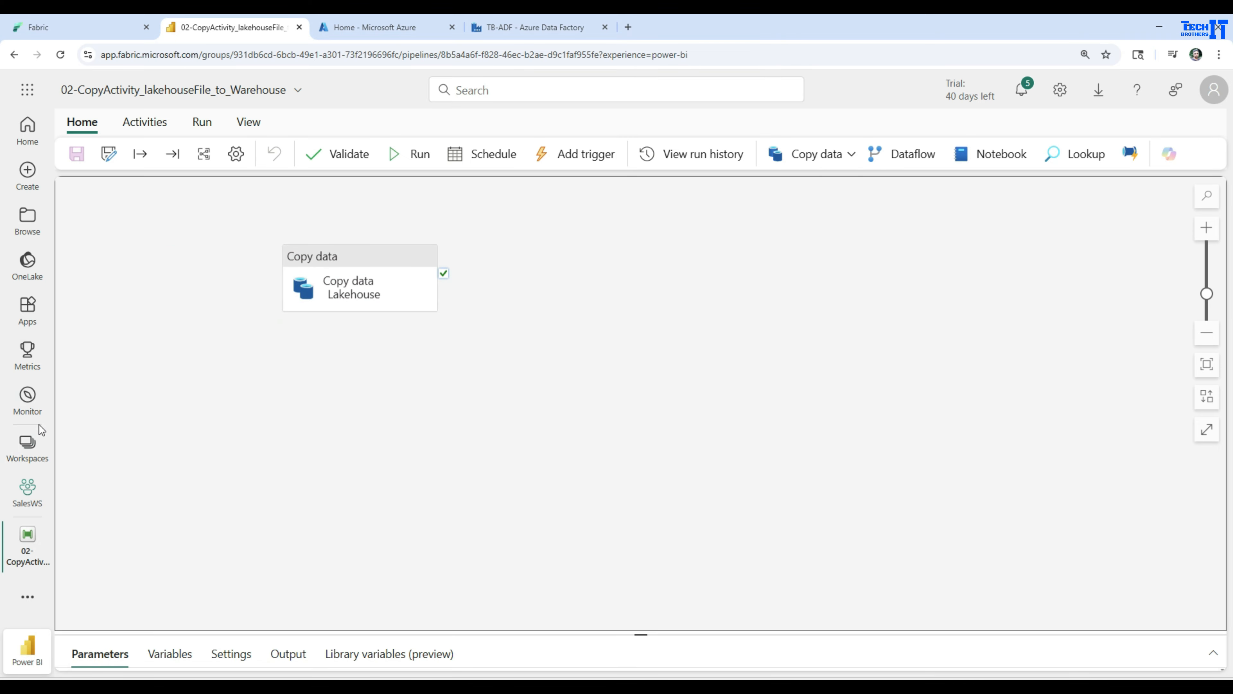
click(25, 491)
click(25, 544)
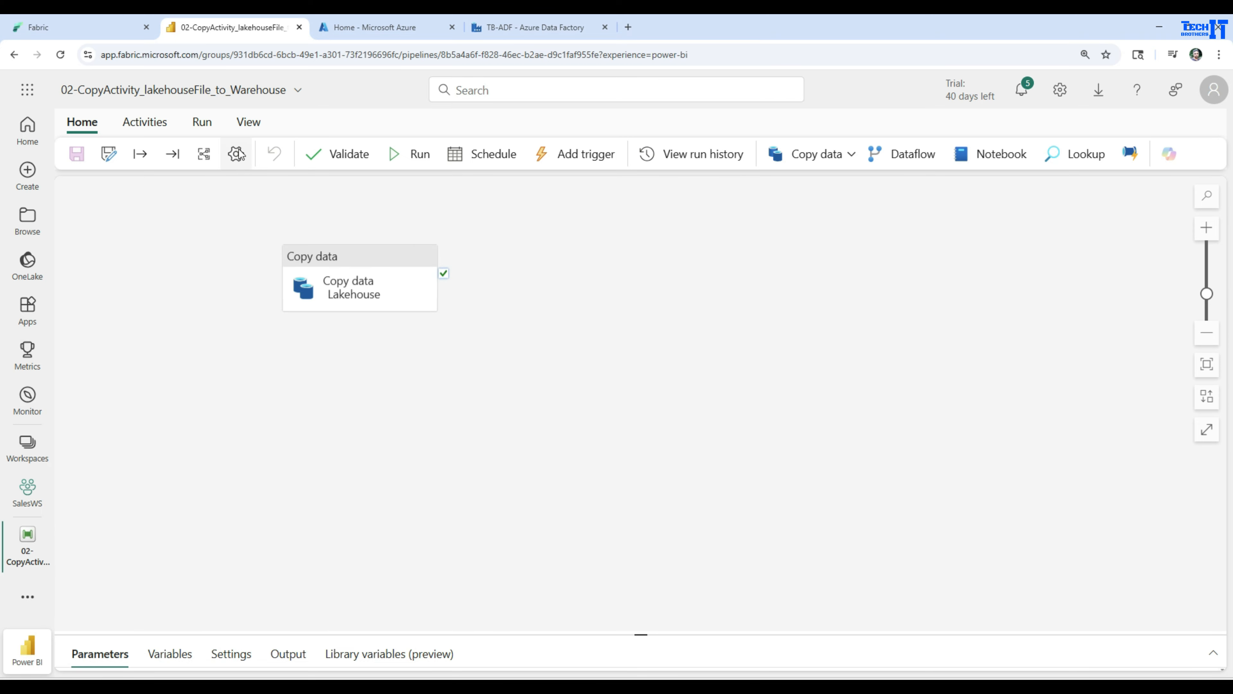
click(44, 527)
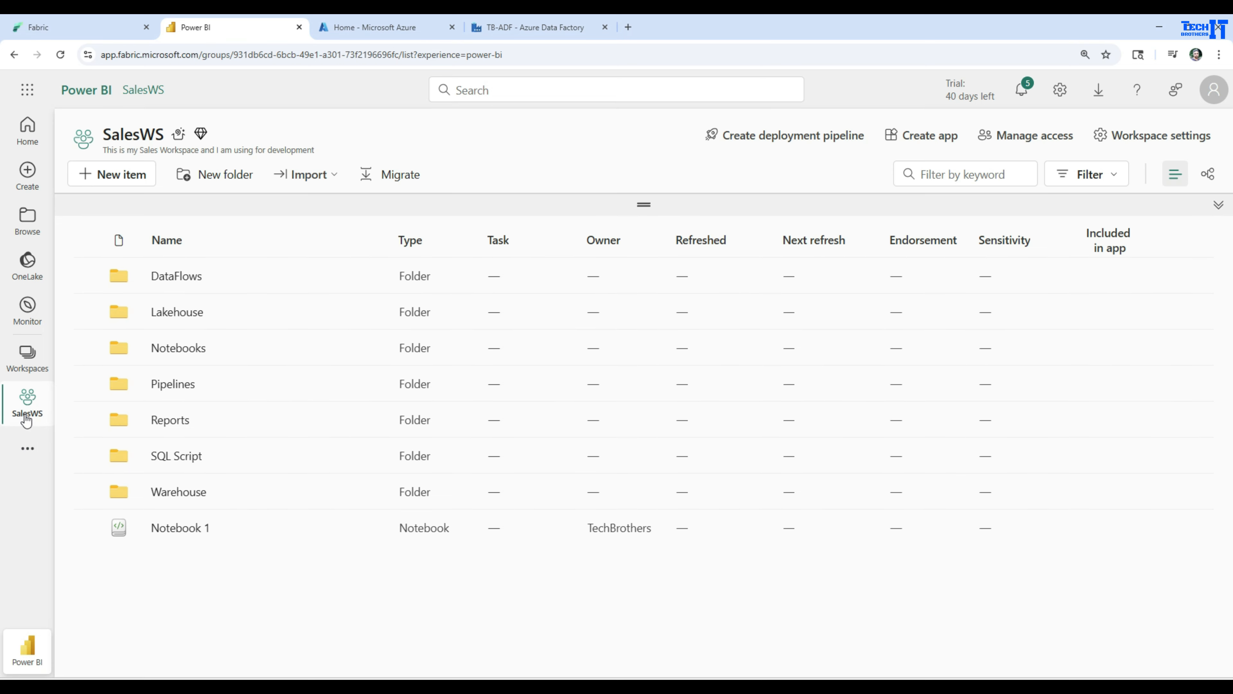
click(169, 385)
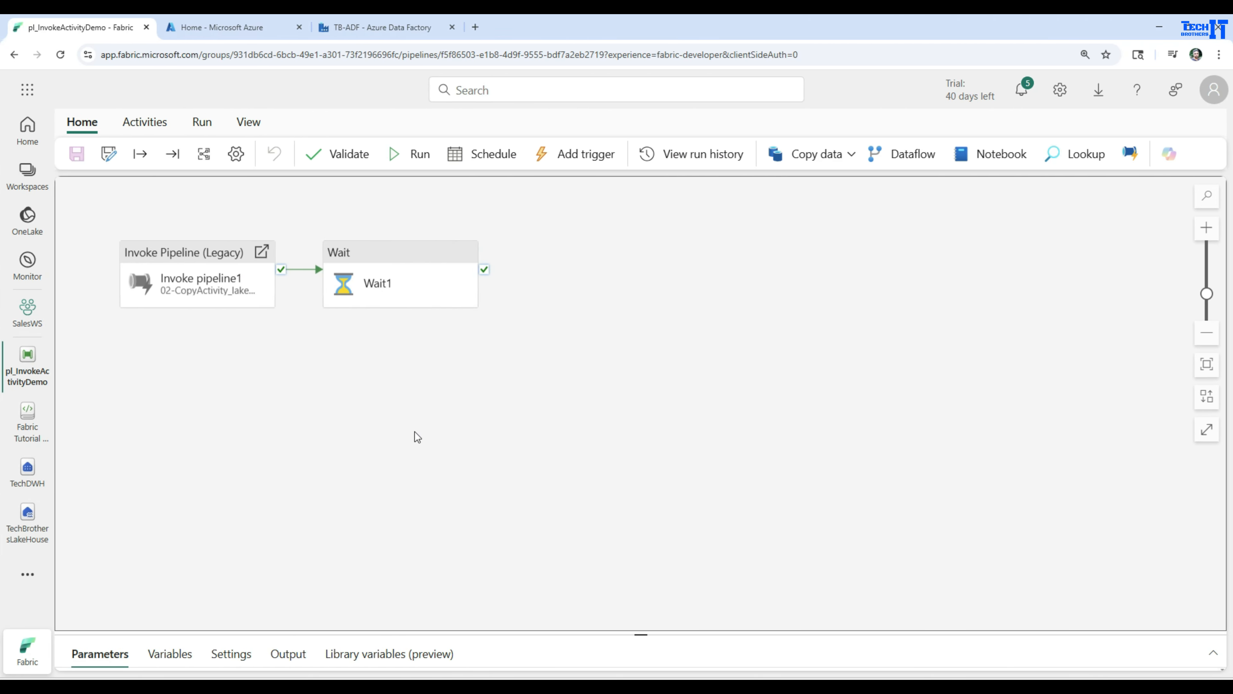
Review the legacy Invoke Pipeline activity's settings and the pipelines available as its invoked pipeline in pl_InvokeActivityDemo.
drag(639, 635, 640, 439)
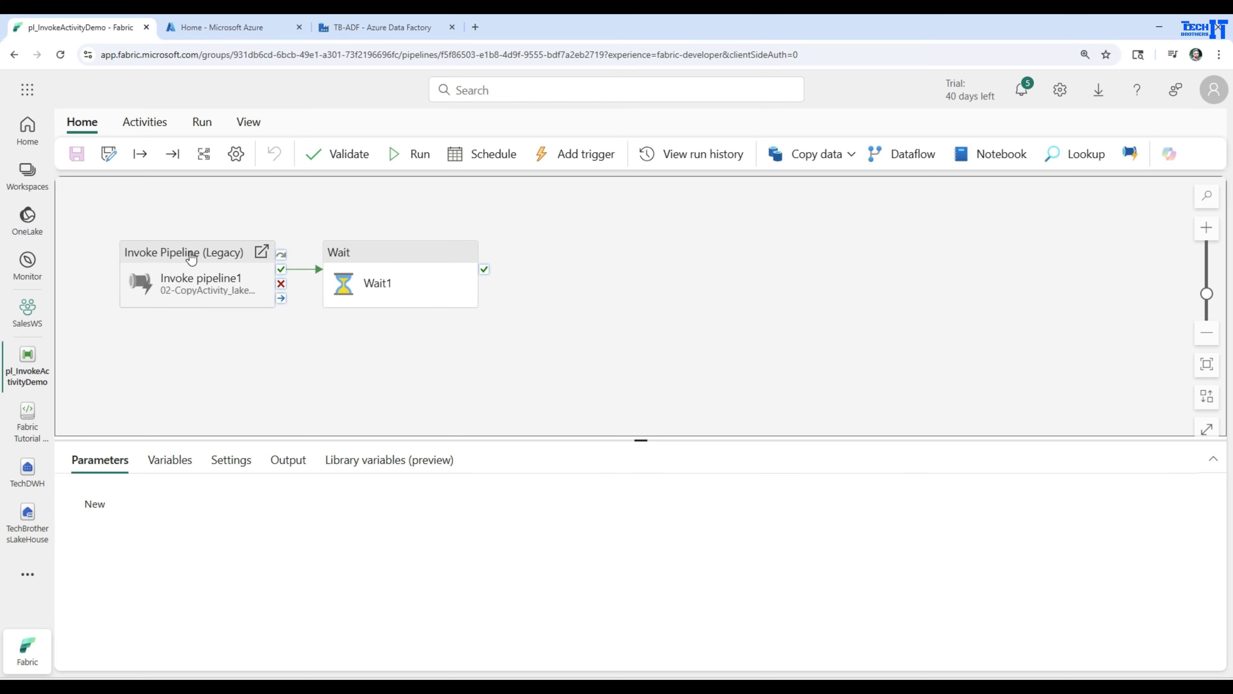
drag(185, 294, 185, 270)
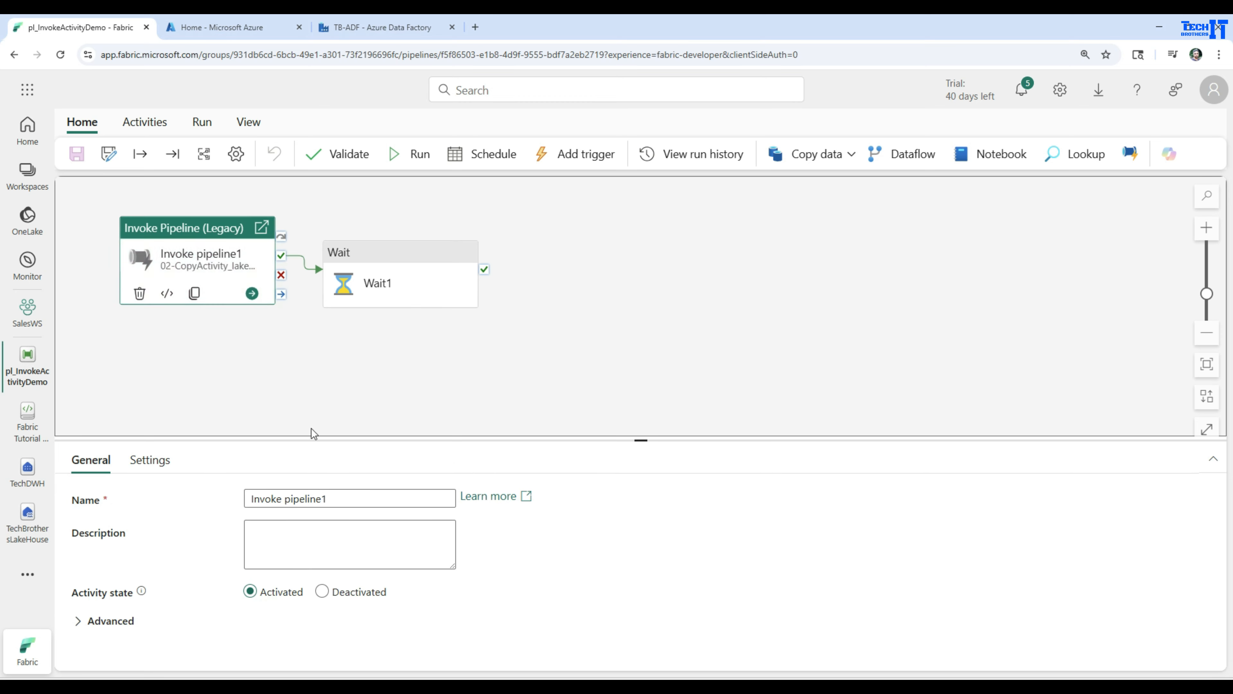
click(165, 469)
click(344, 498)
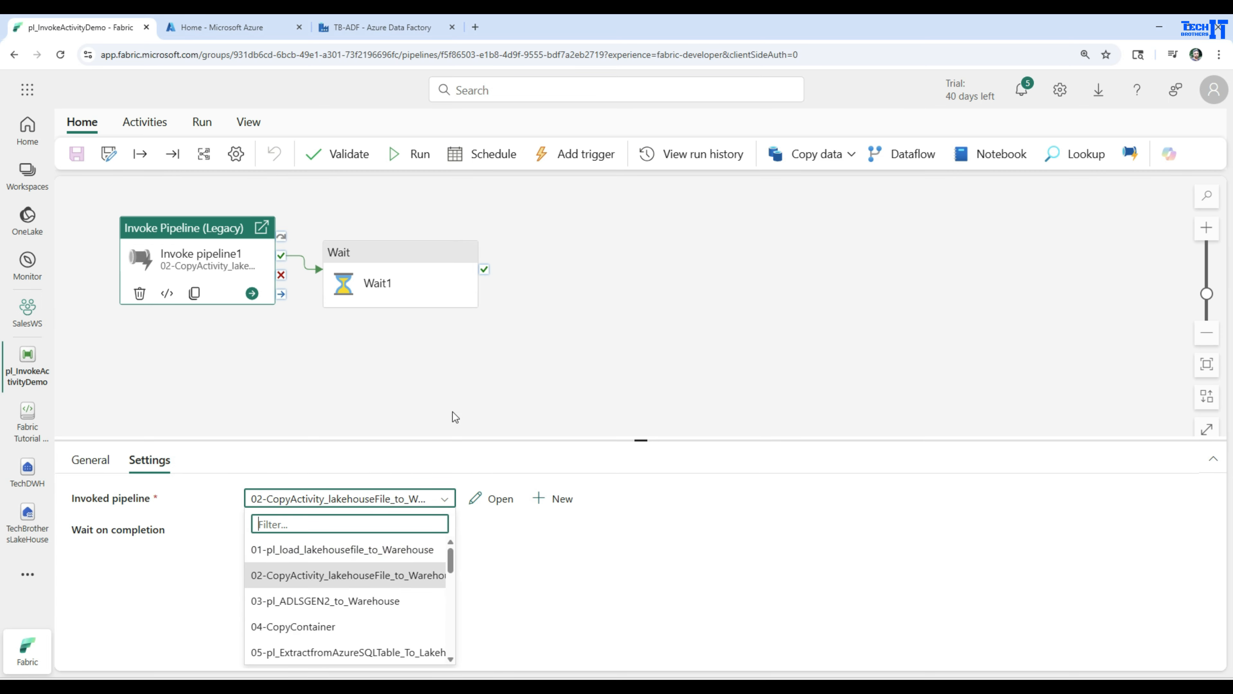
click(346, 343)
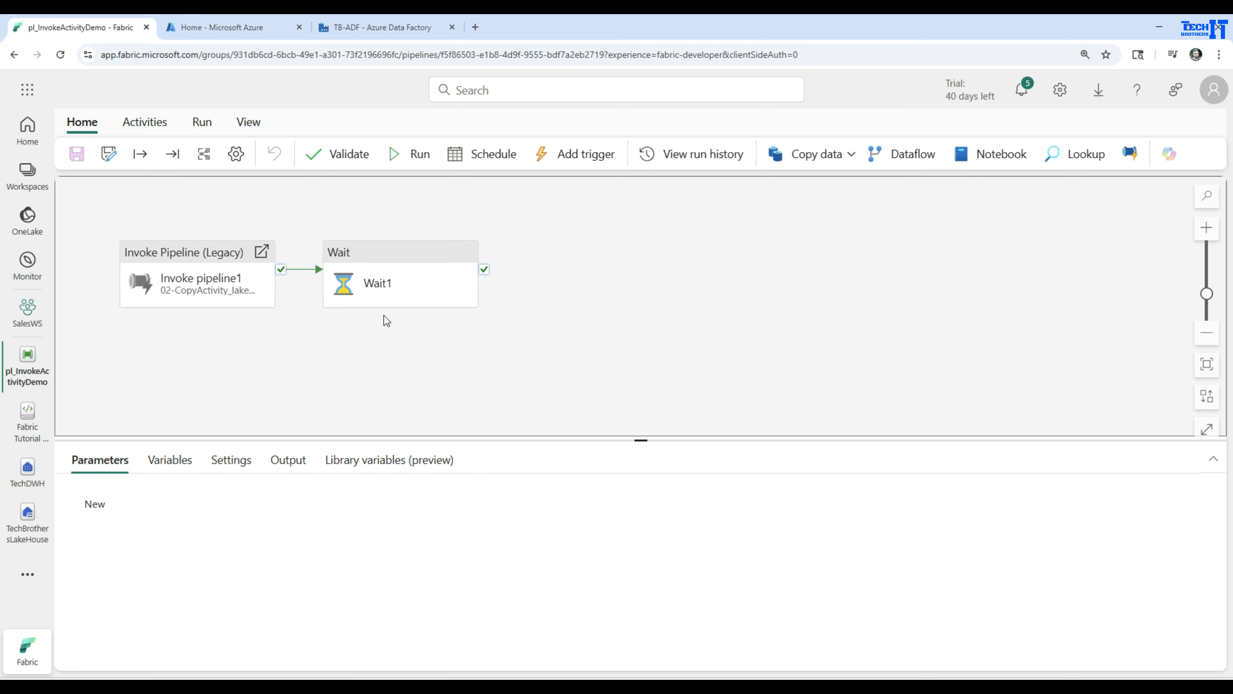
Delete the Wait1 and Invoke pipeline1 activities from pl_InvokeActivityDemo.
click(370, 331)
click(395, 295)
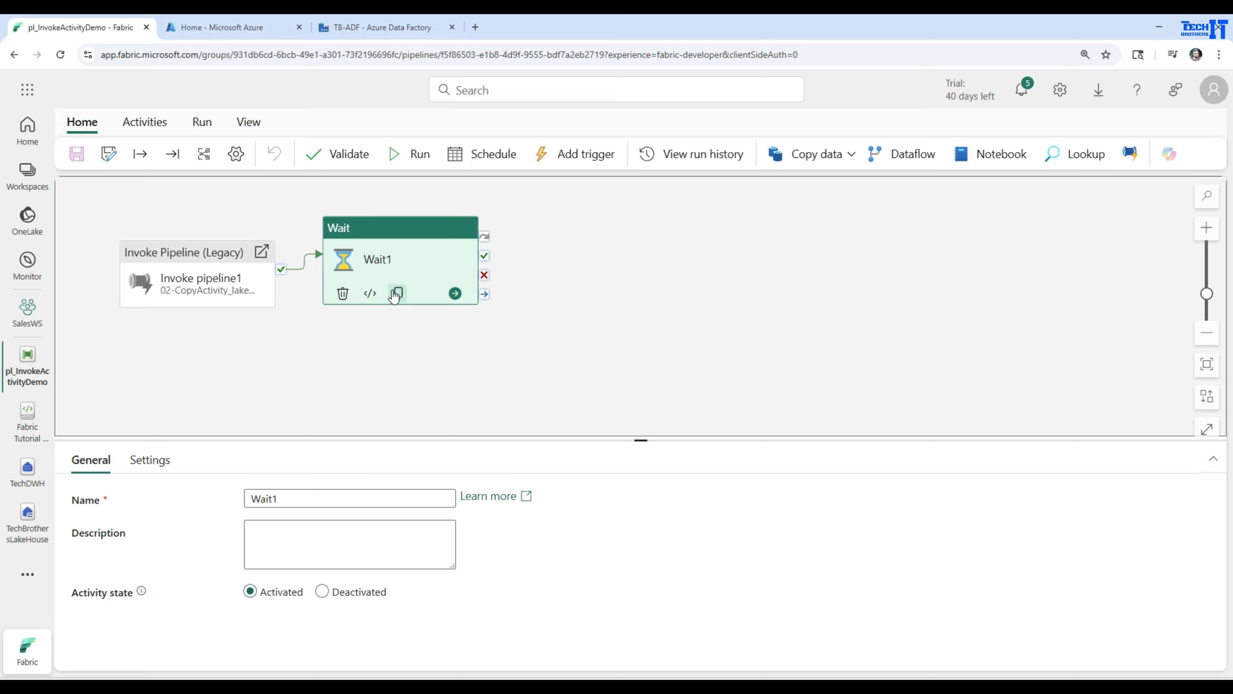
key(Delete)
click(230, 274)
key(Delete)
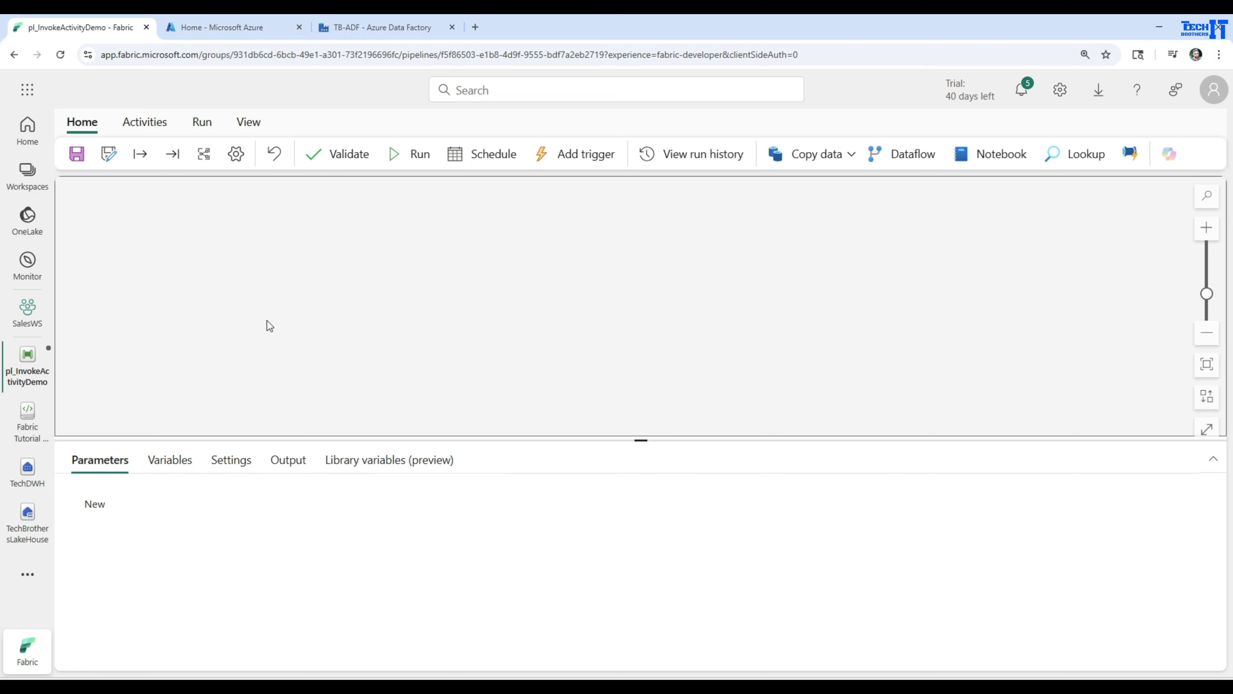
Glance at the TB-ADF data factory in Azure and add an Invoke Pipeline (Preview) activity to the empty Fabric pipeline's canvas.
click(364, 27)
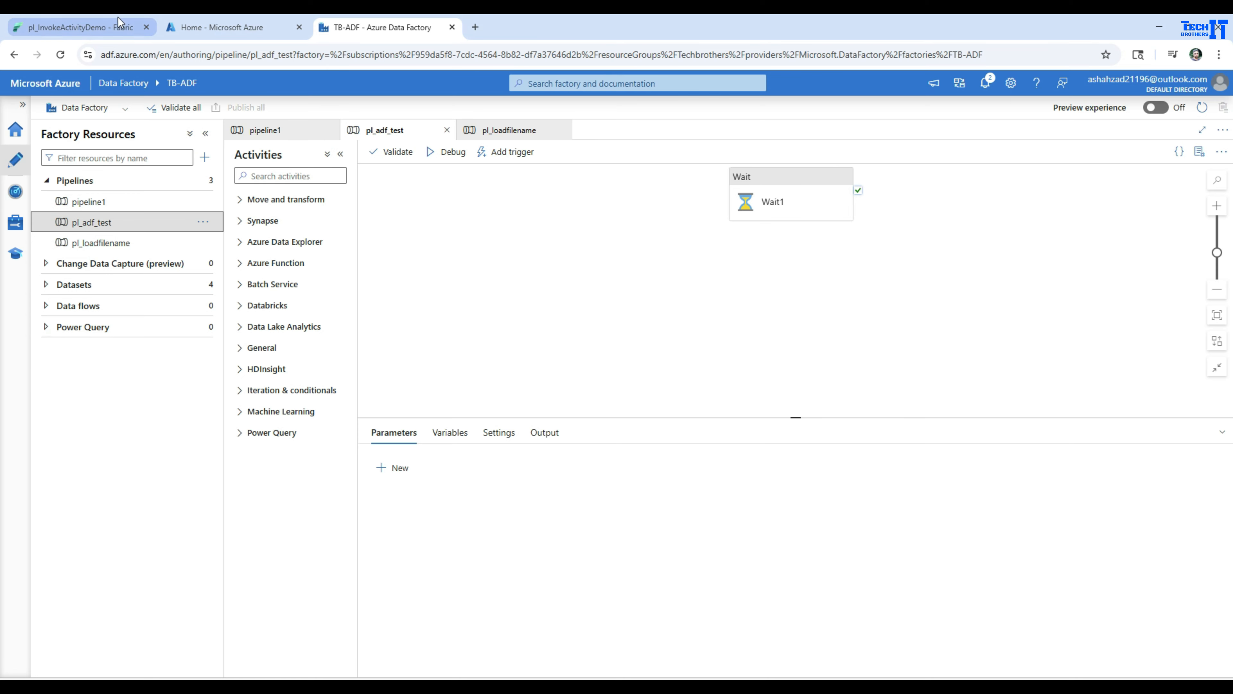
click(113, 27)
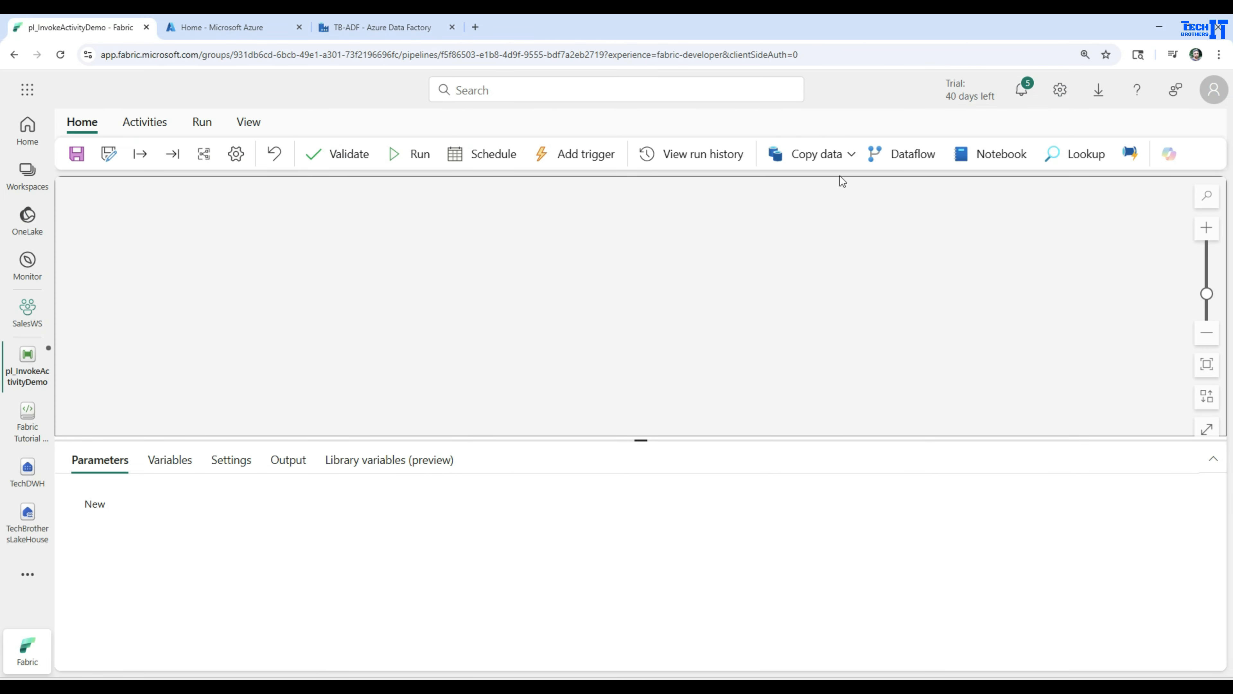
click(150, 125)
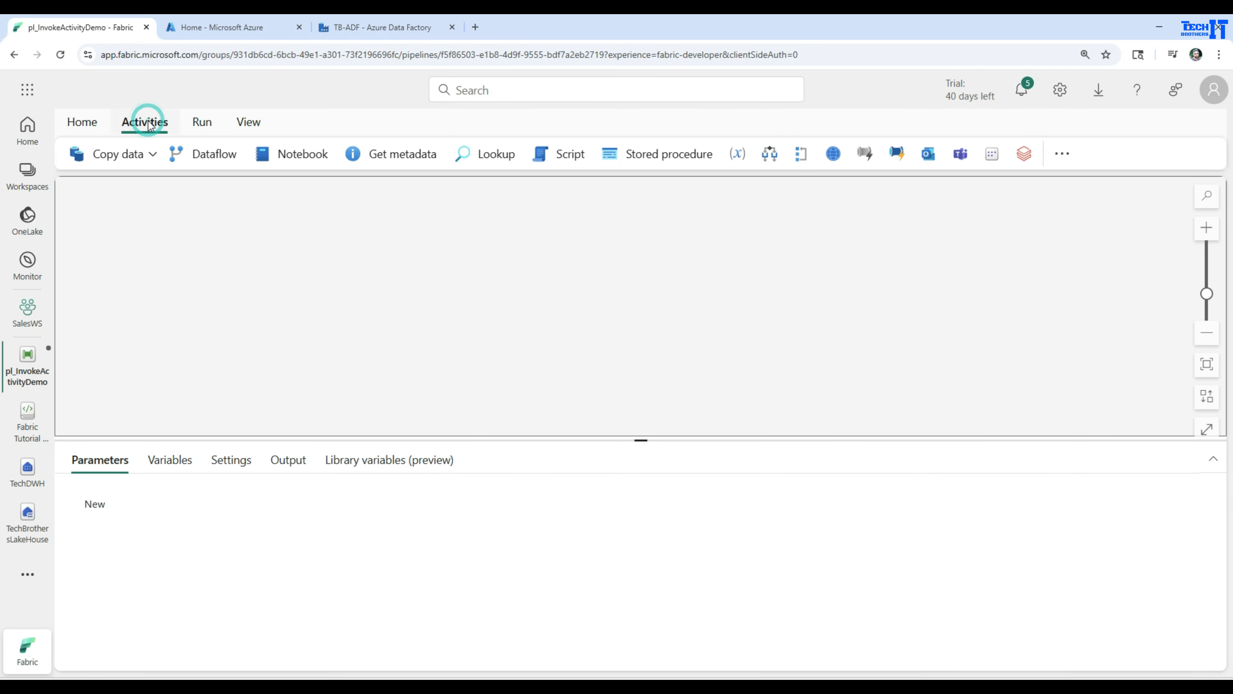
click(895, 153)
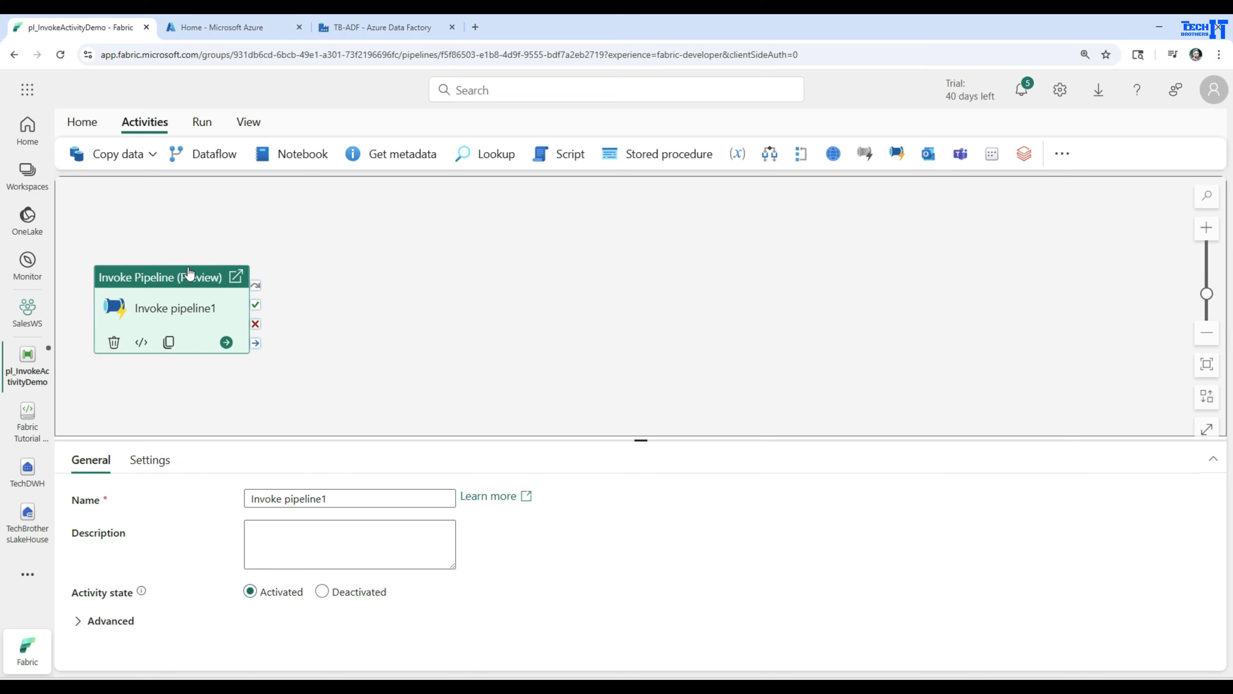
drag(172, 281, 367, 239)
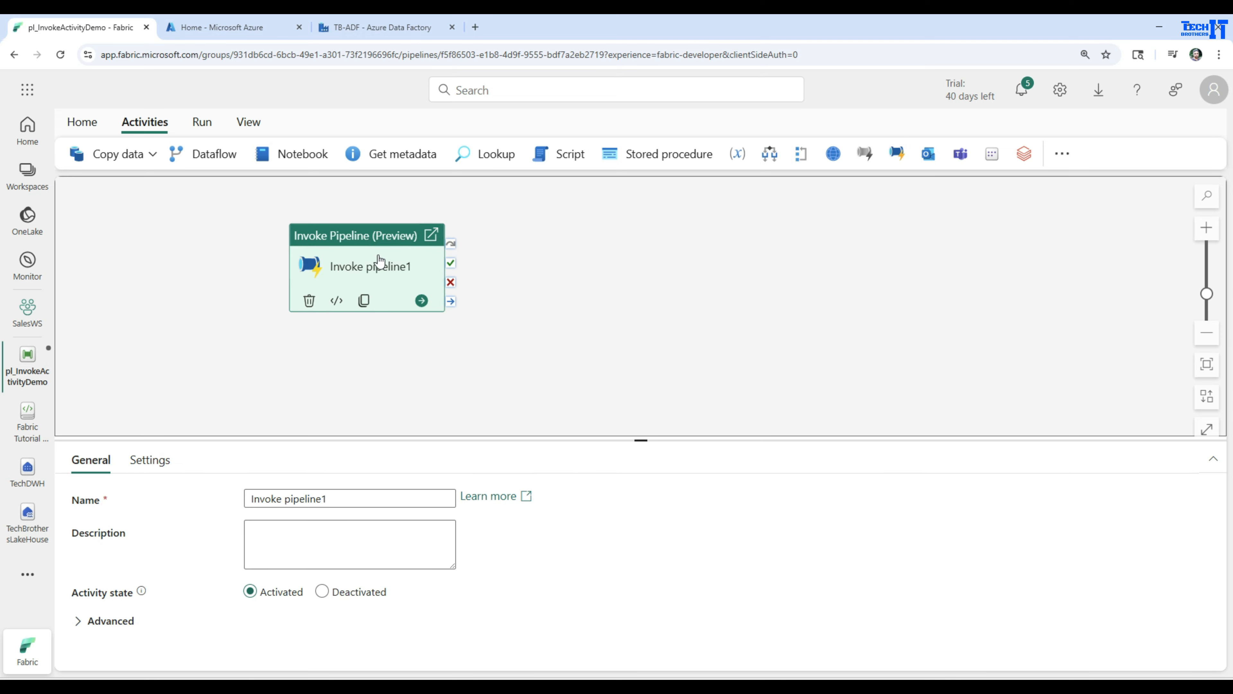
Open the Invoke Pipeline (Preview) activity's settings, dismiss the connection tip, and review the Fabric type's connection description.
click(150, 460)
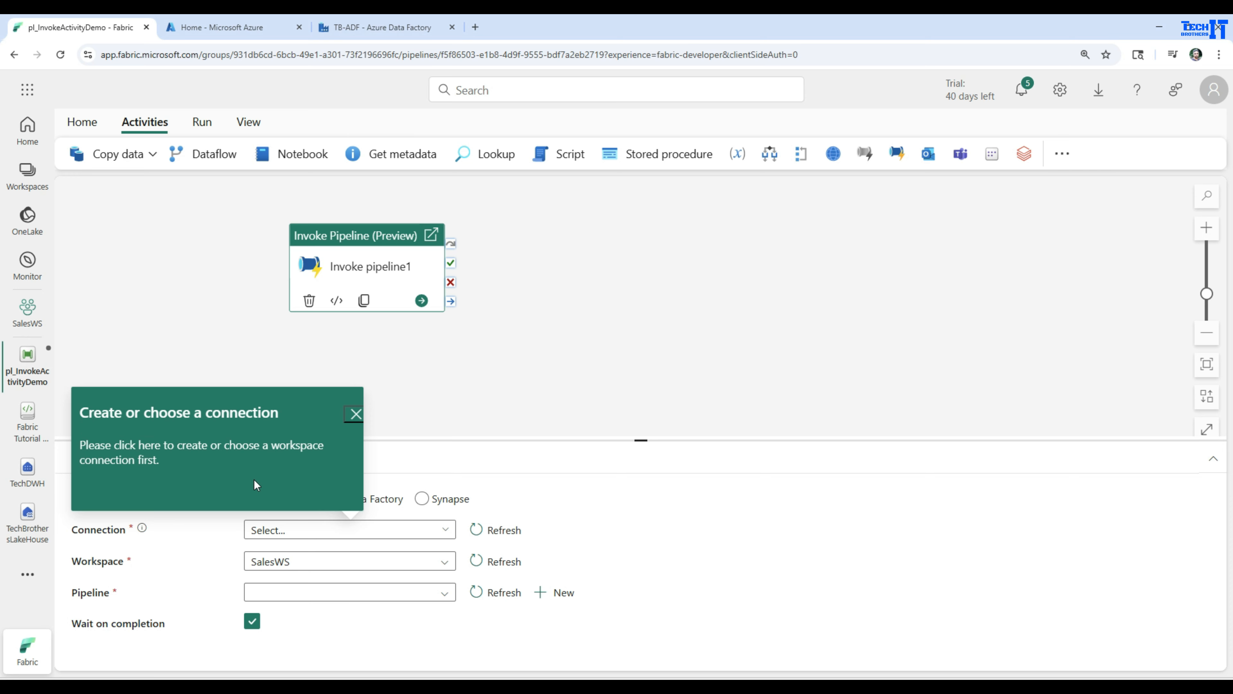
click(356, 414)
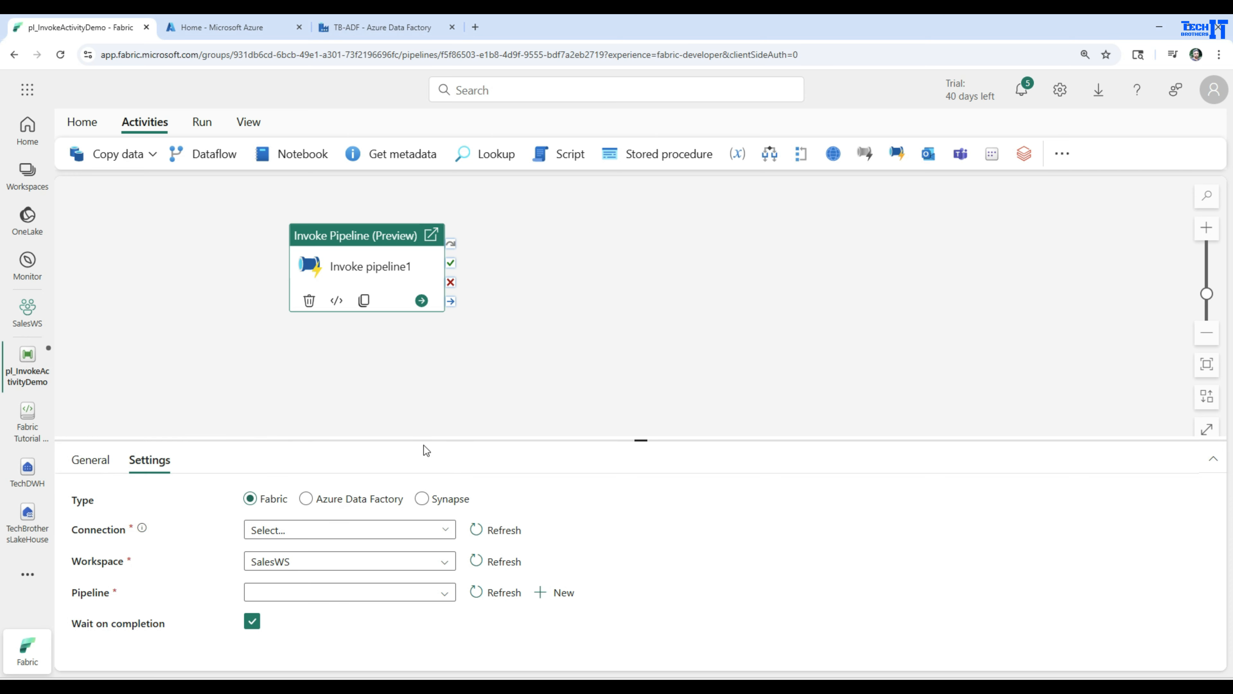
drag(427, 440, 444, 364)
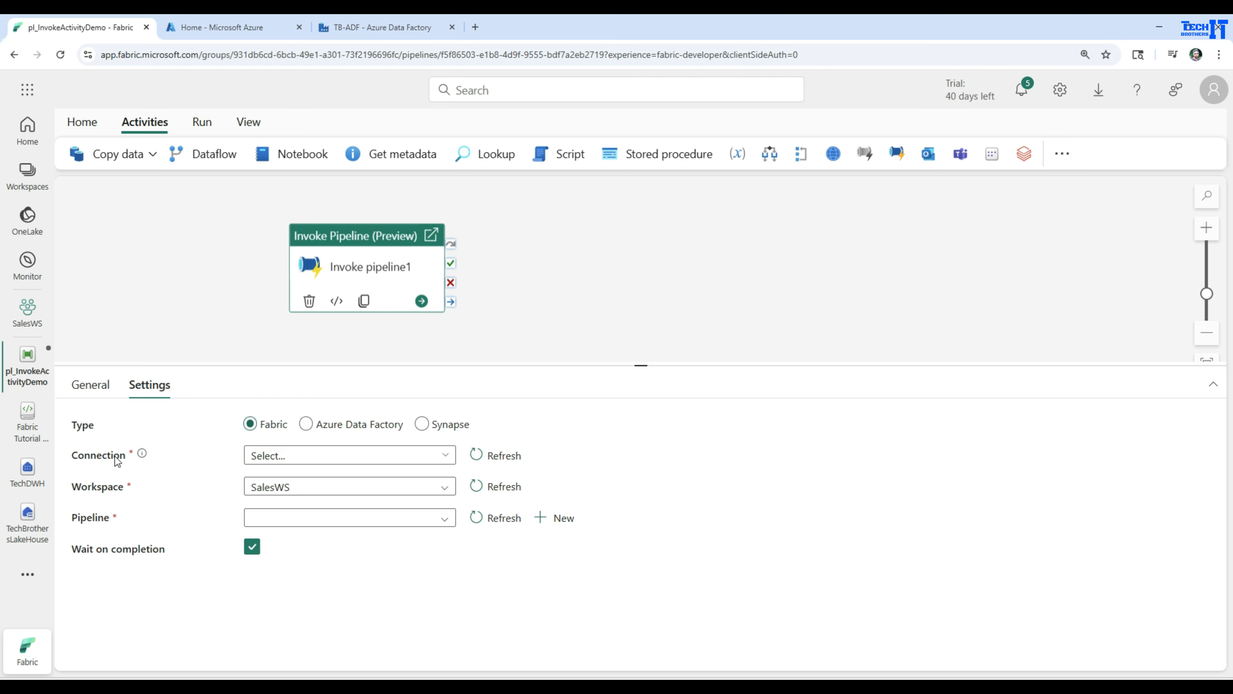
mouse_move(141, 457)
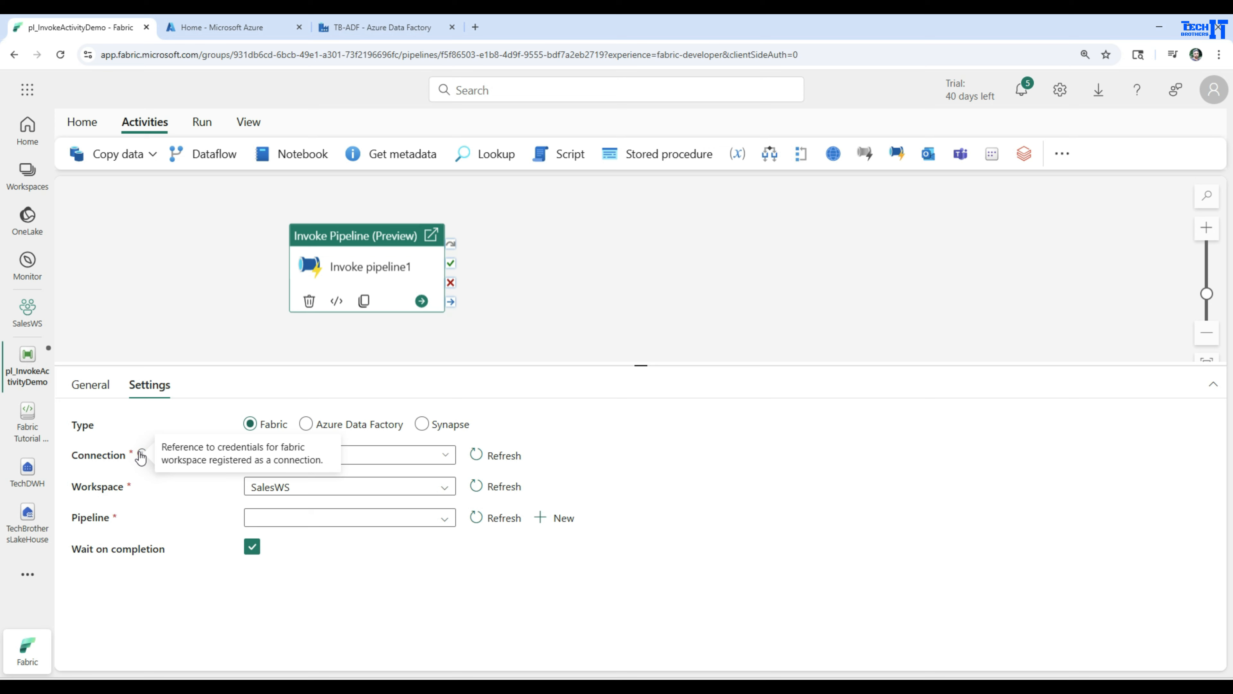
Try to create a new Fabric Data Pipelines connection for the activity and discard the changes.
click(445, 456)
click(274, 506)
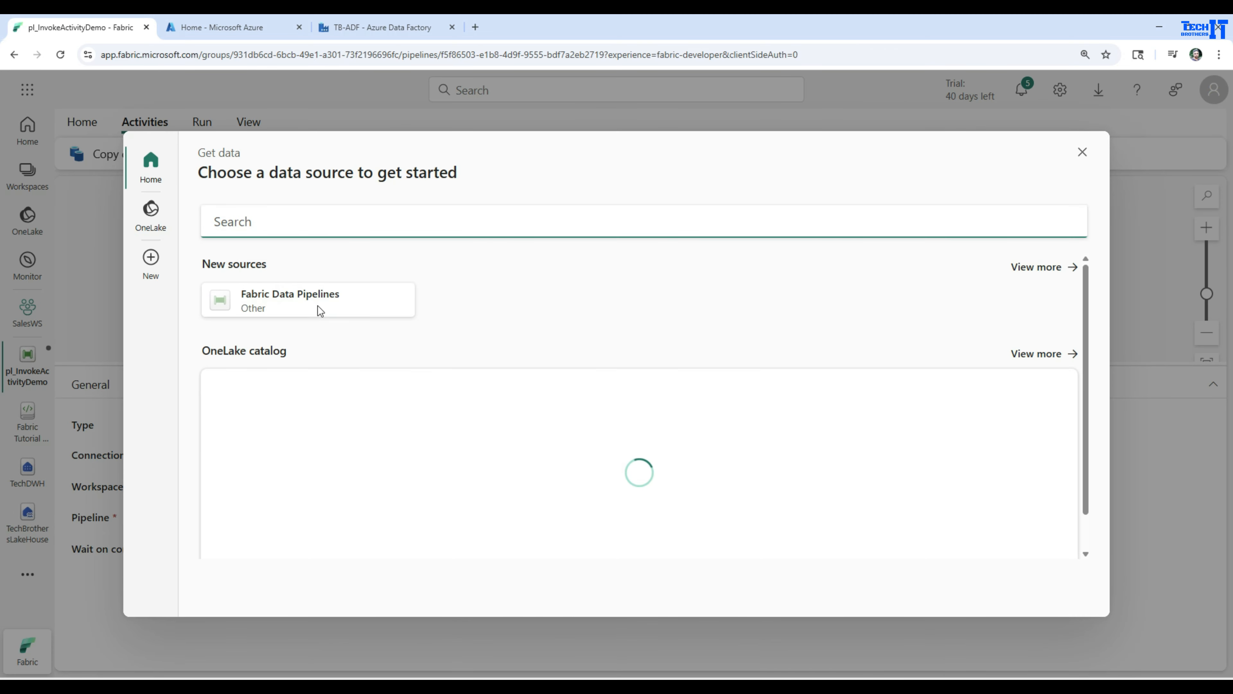
click(290, 309)
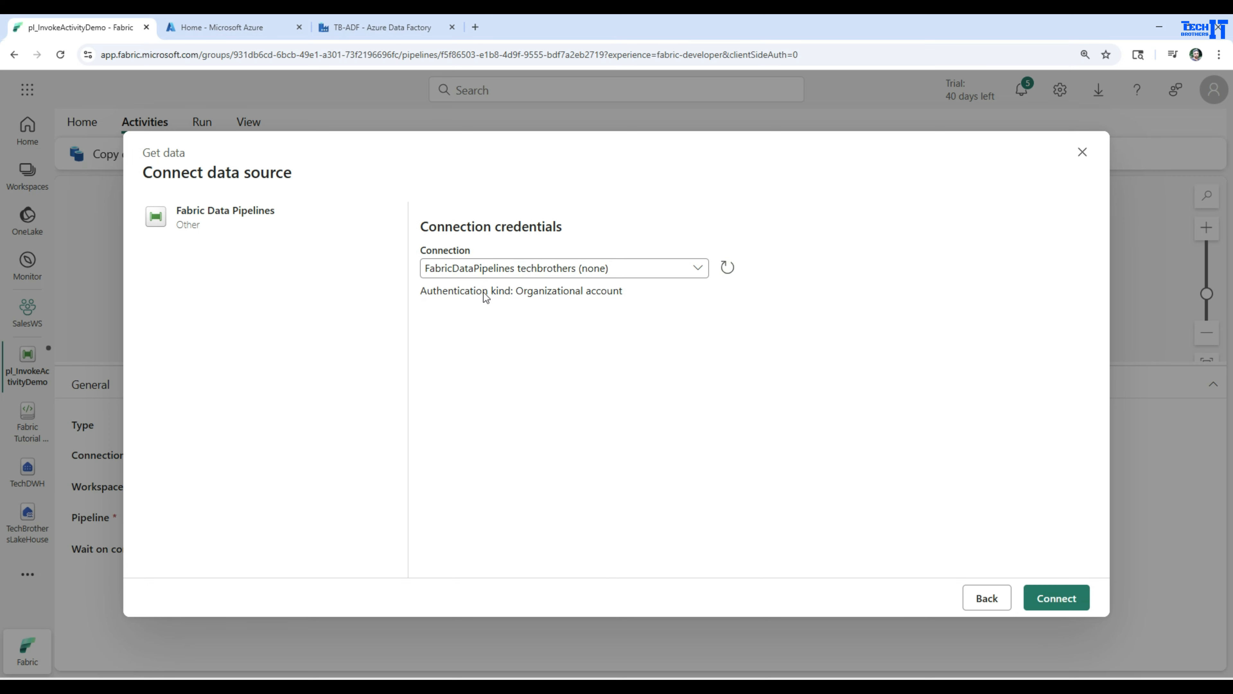
click(631, 271)
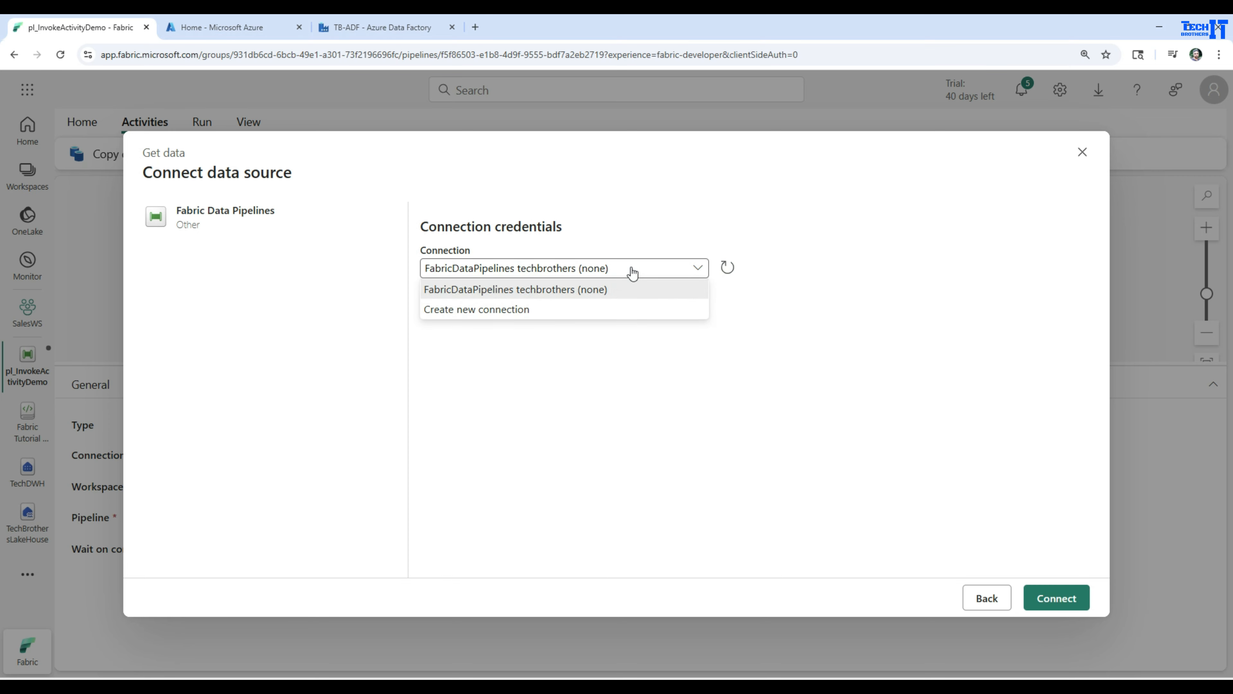
click(500, 310)
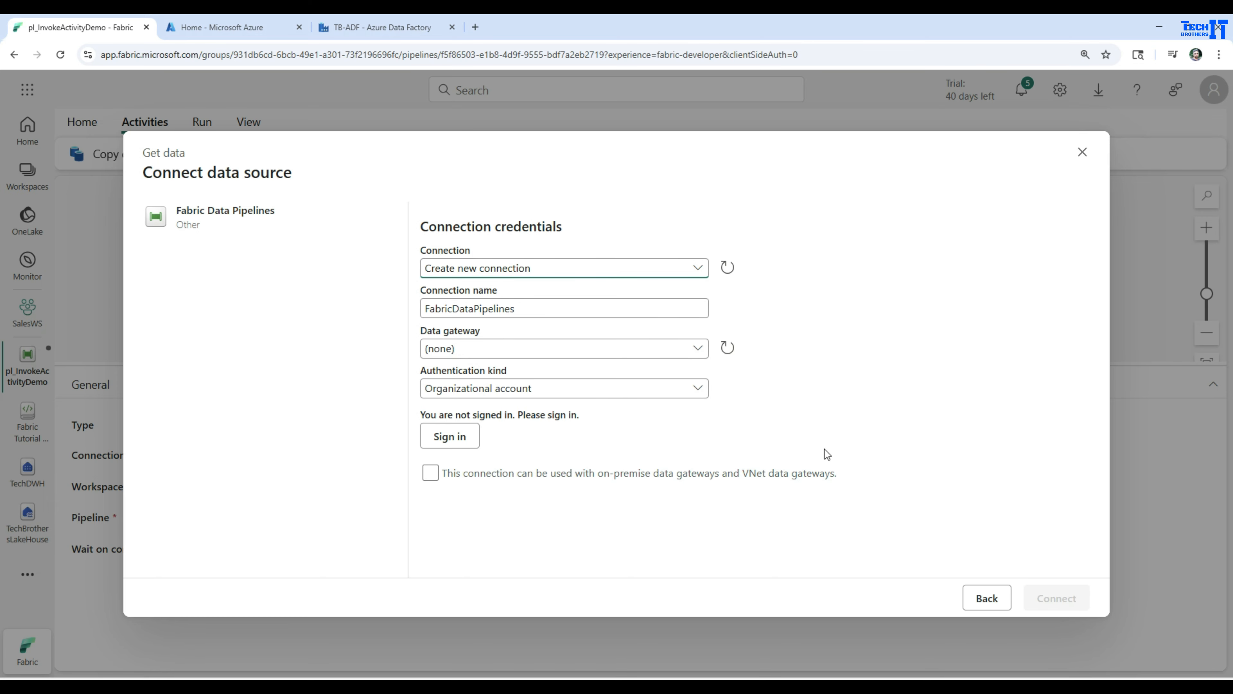
click(989, 598)
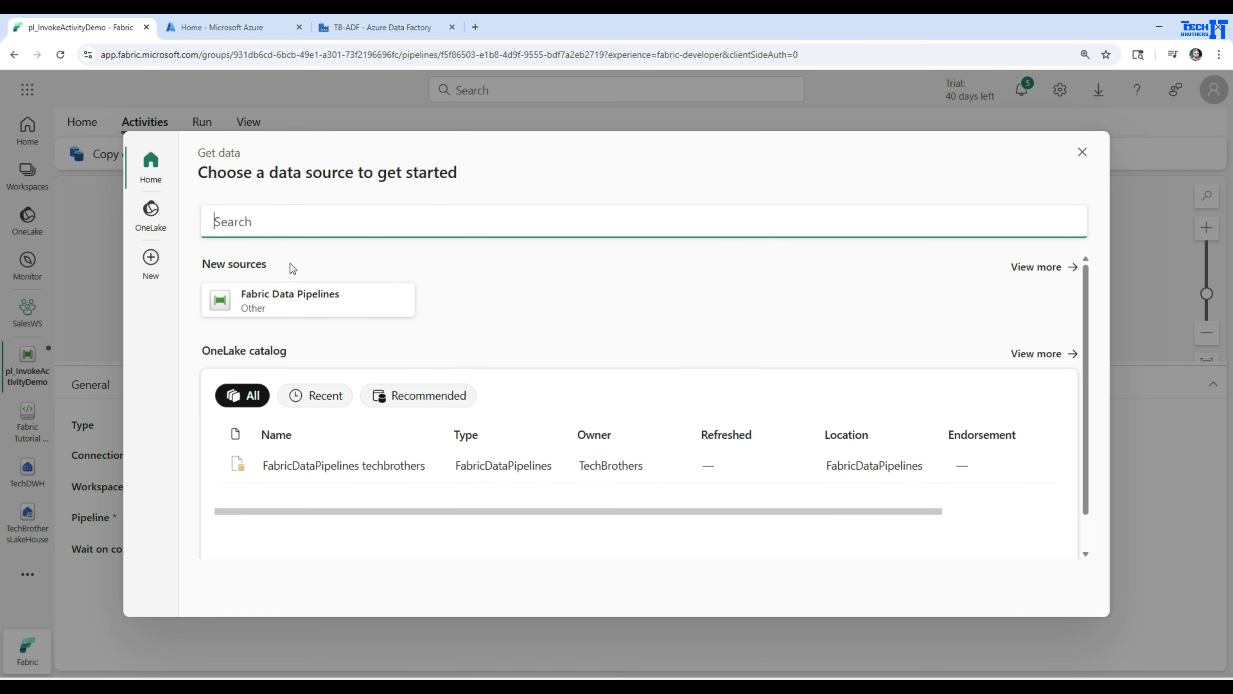
click(1082, 154)
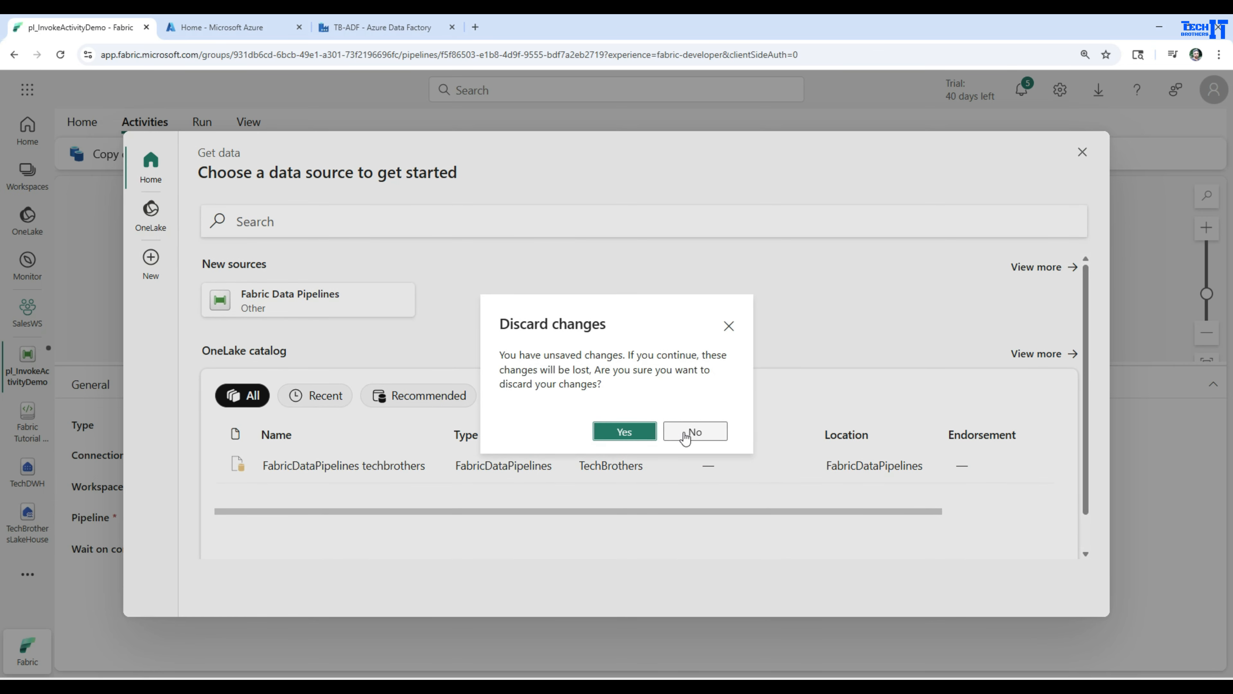
click(624, 431)
Set the Invoke Pipeline activity's type to Azure Data Factory and start a new Azure Data Factory connection.
click(307, 425)
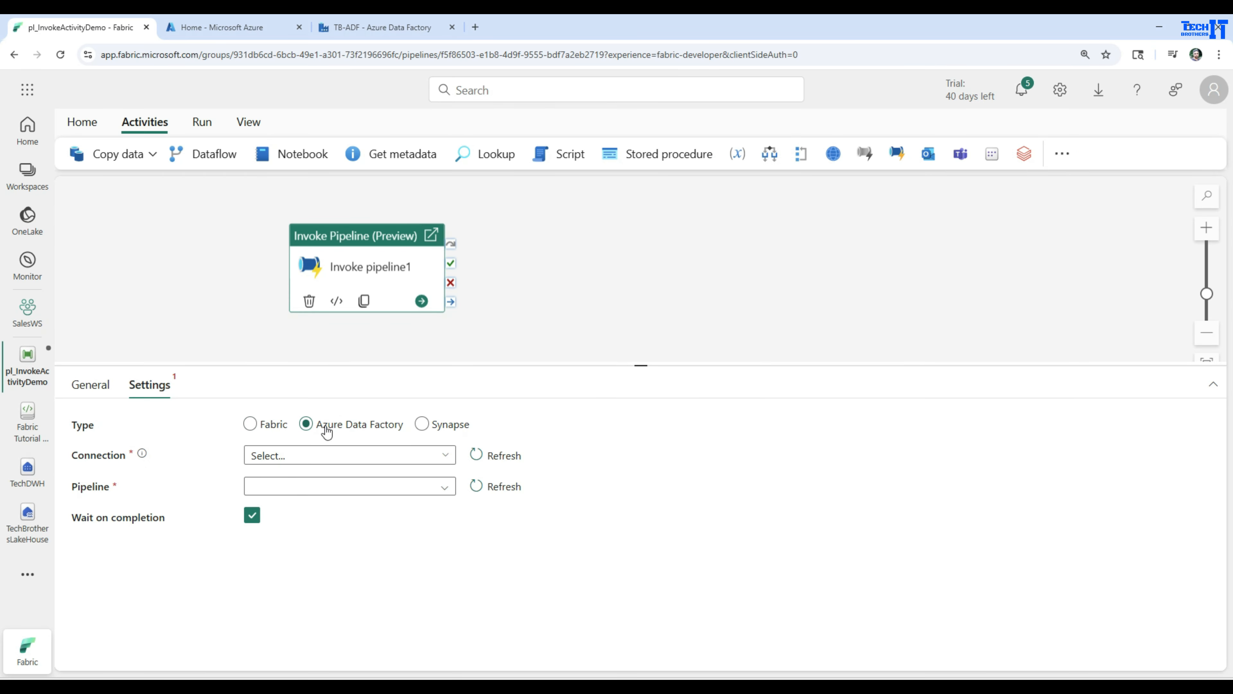
click(361, 456)
click(265, 505)
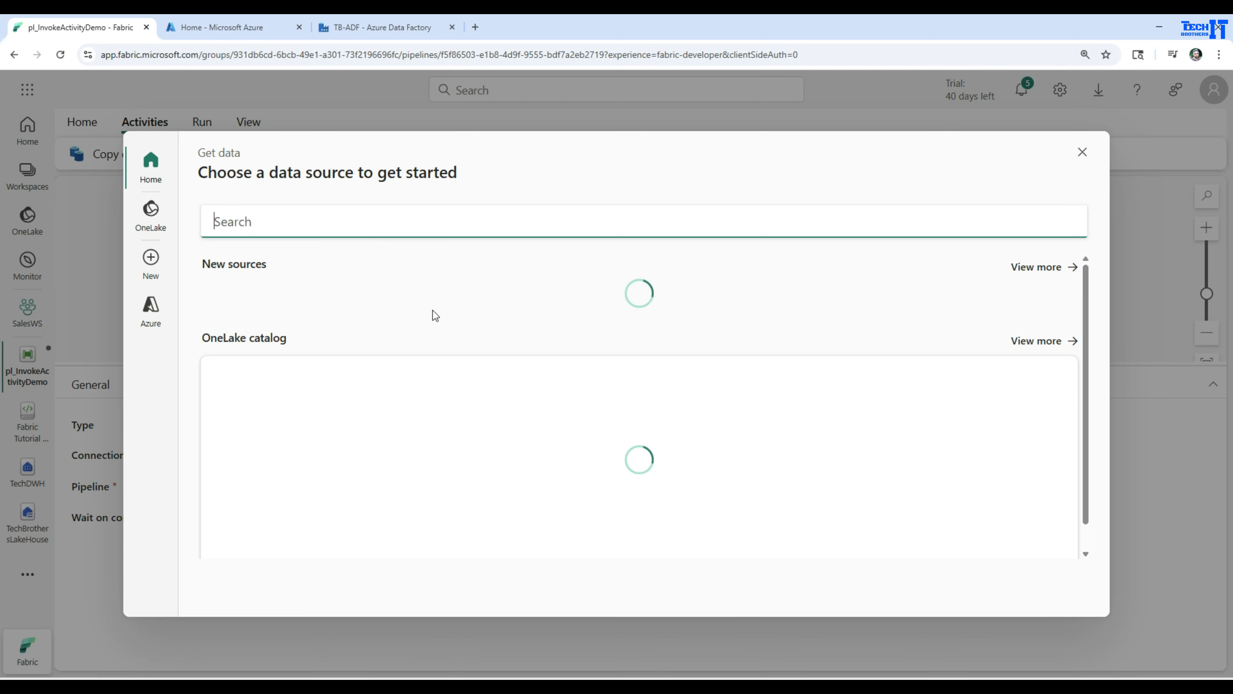
click(276, 301)
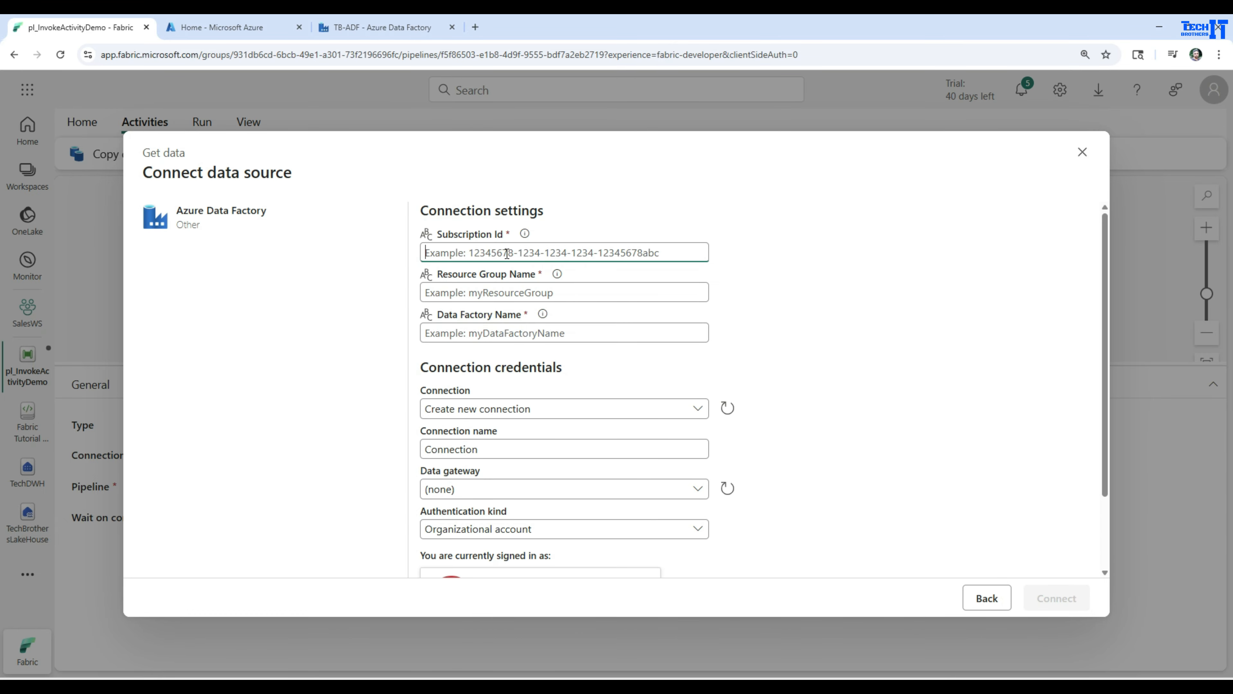
Copy the subscription ID of TechbrothersIT Subscription in the Azure portal and paste it into the Fabric connection's Subscription Id.
click(358, 30)
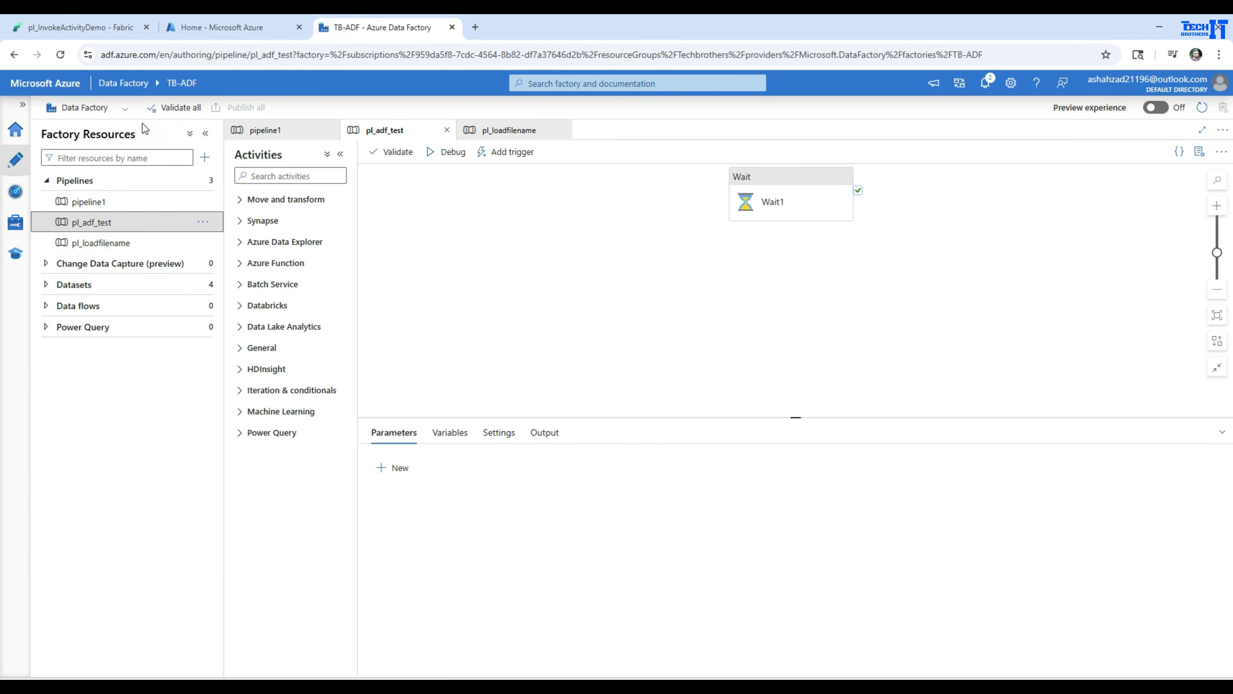
click(251, 30)
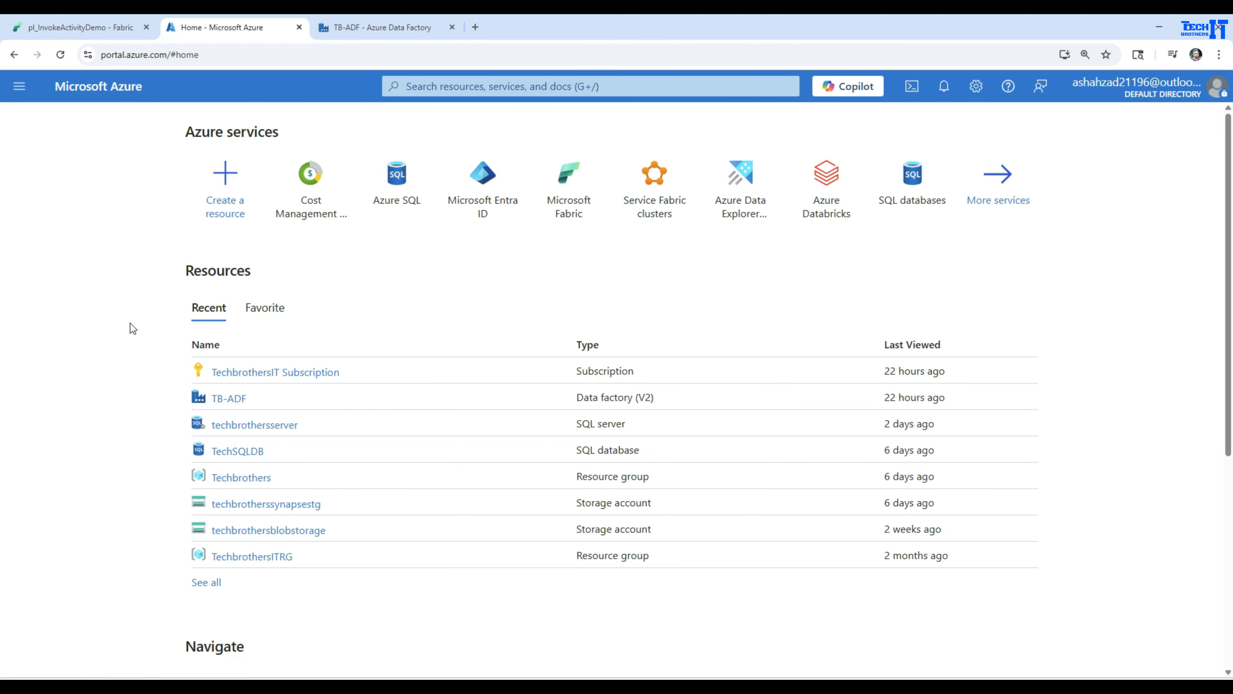
click(247, 371)
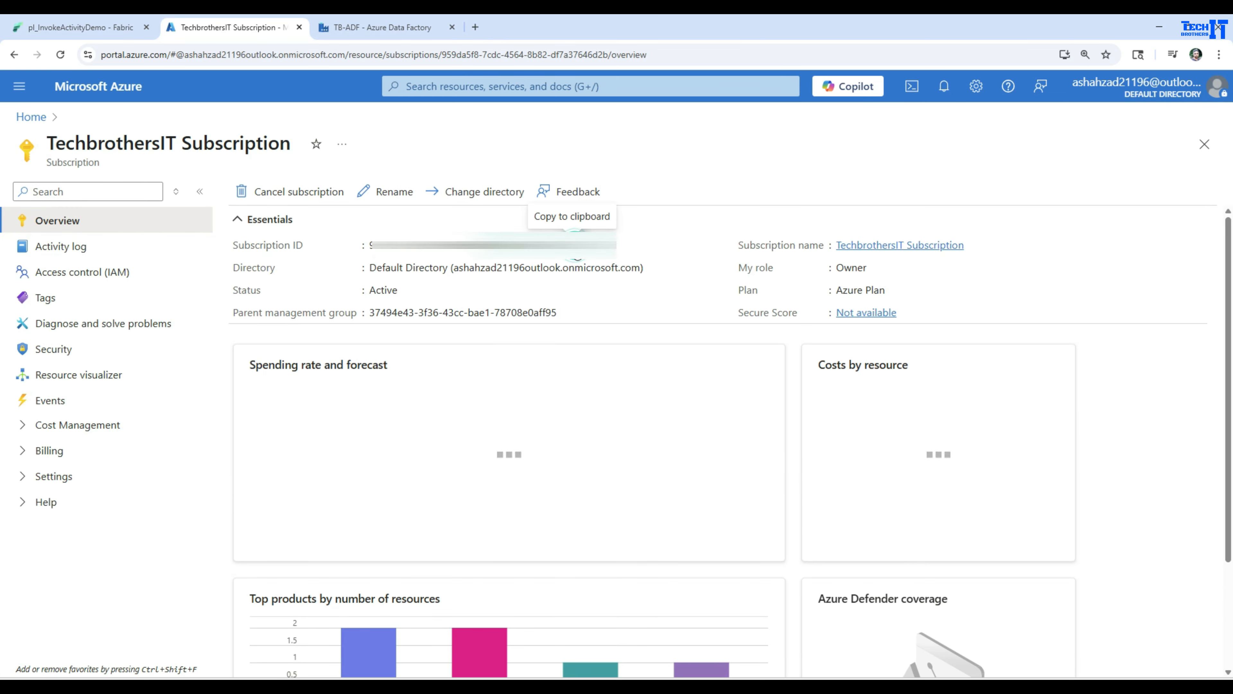
click(574, 245)
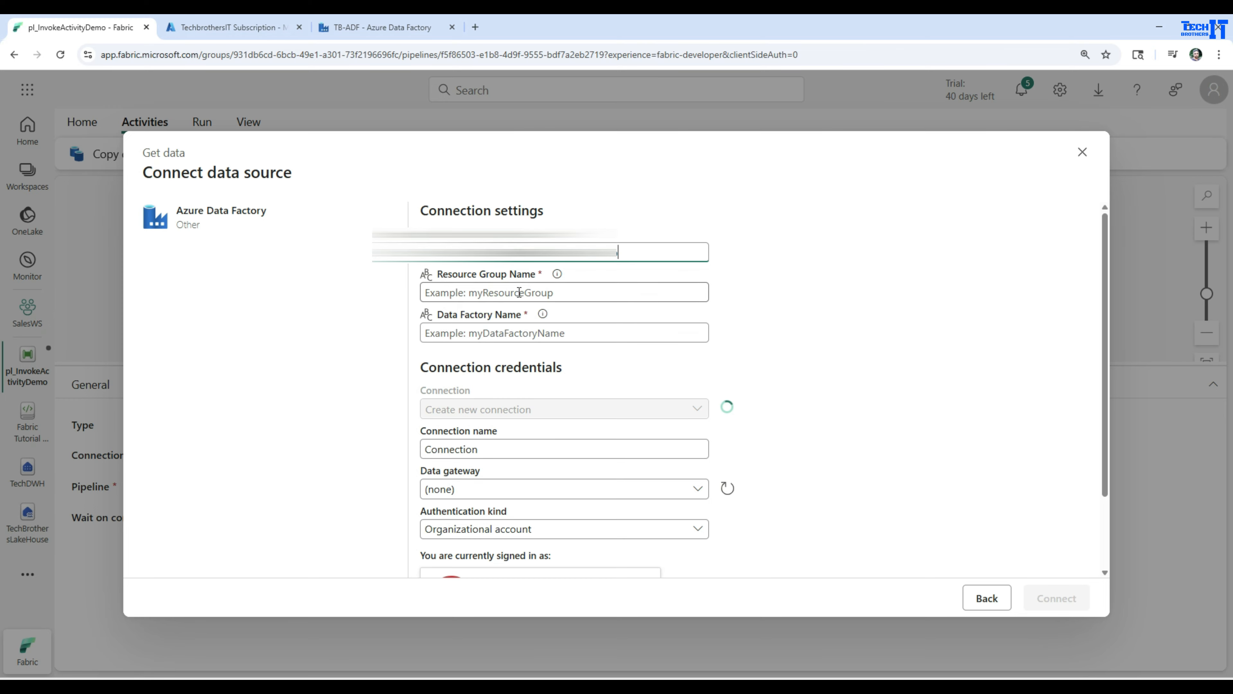
Copy TB-ADF's resource group name, Techbrothers, from the Azure portal and paste it into the Fabric connection's Resource Group Name.
click(206, 28)
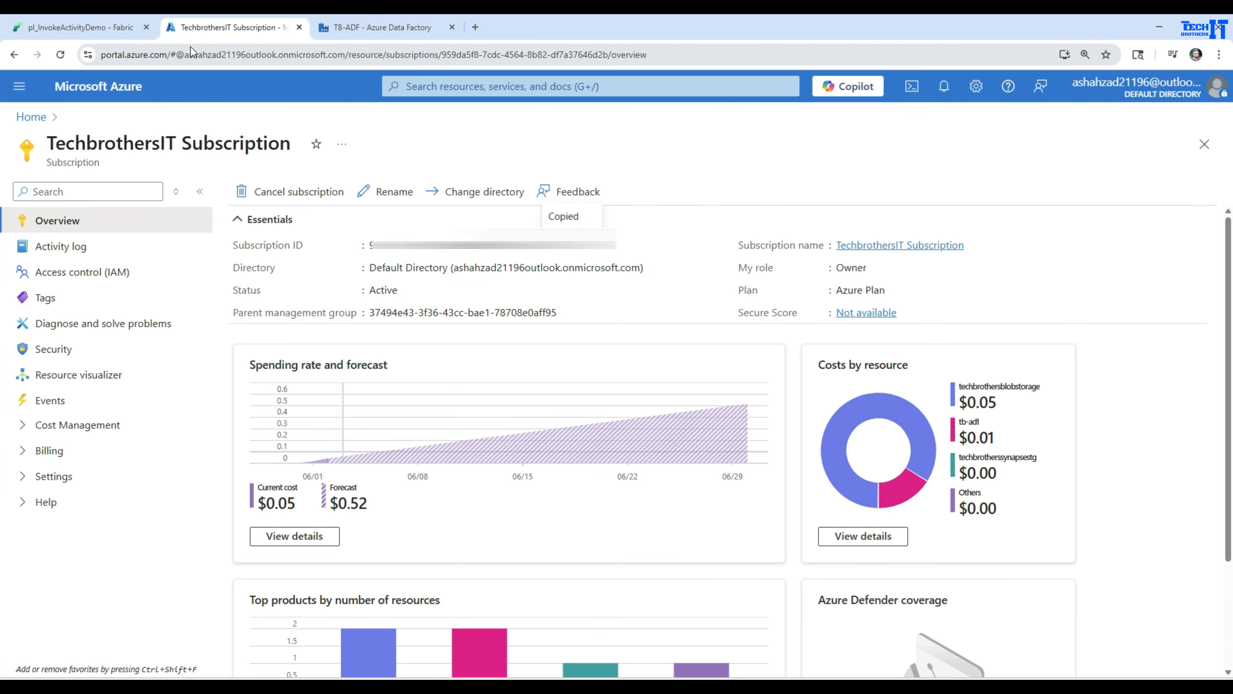
click(31, 117)
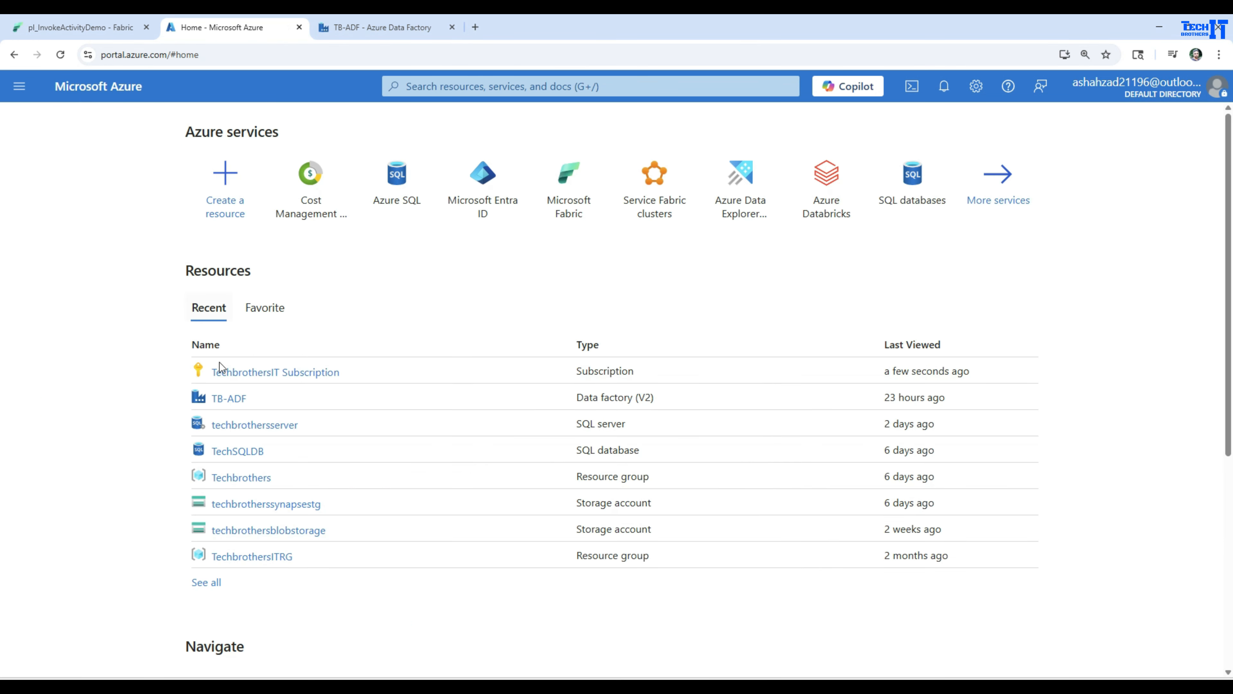
click(223, 398)
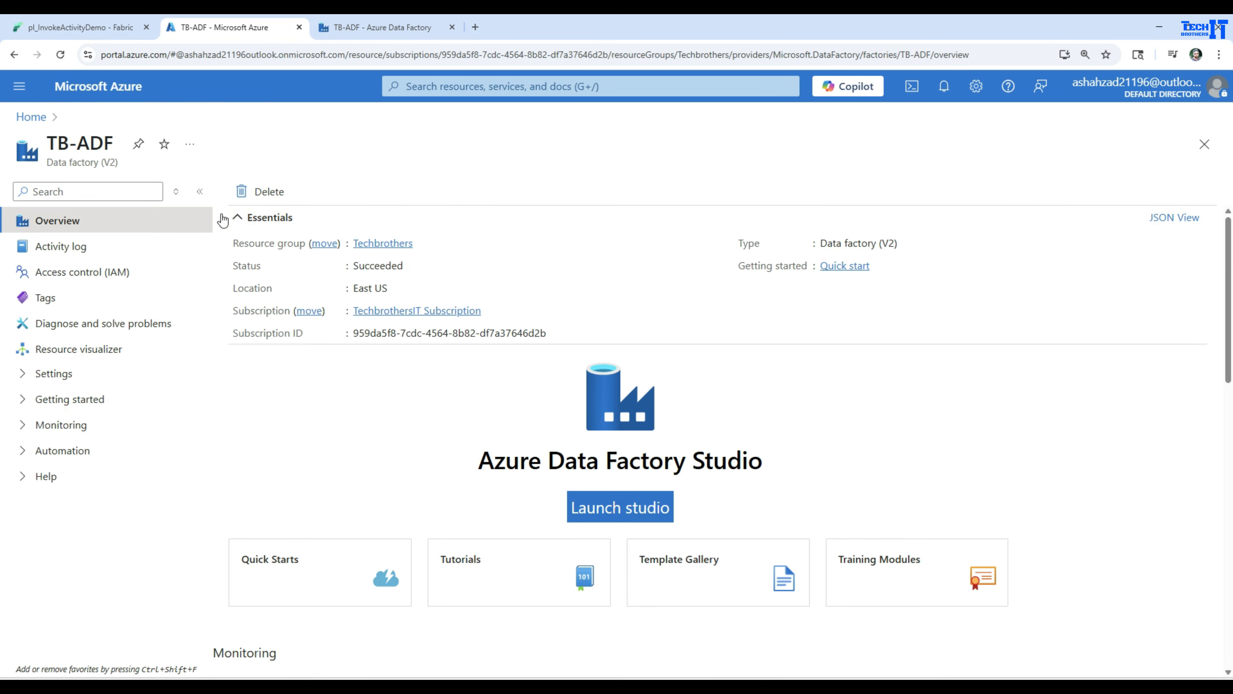
click(421, 241)
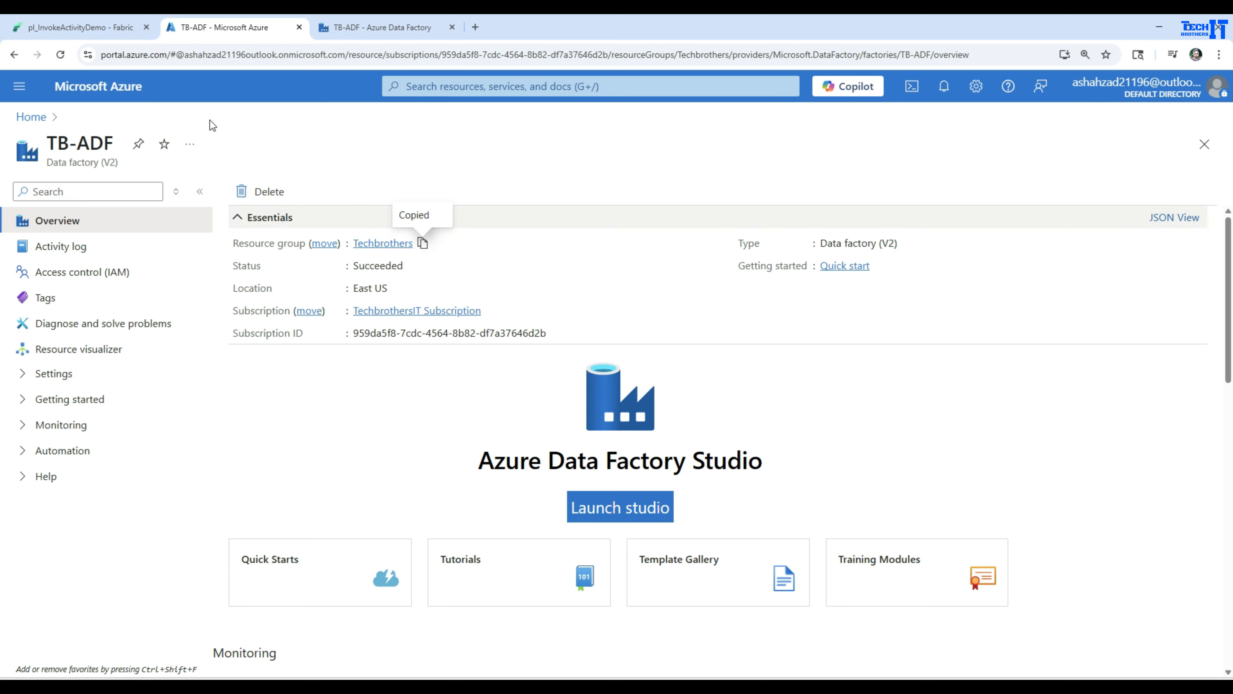
click(348, 28)
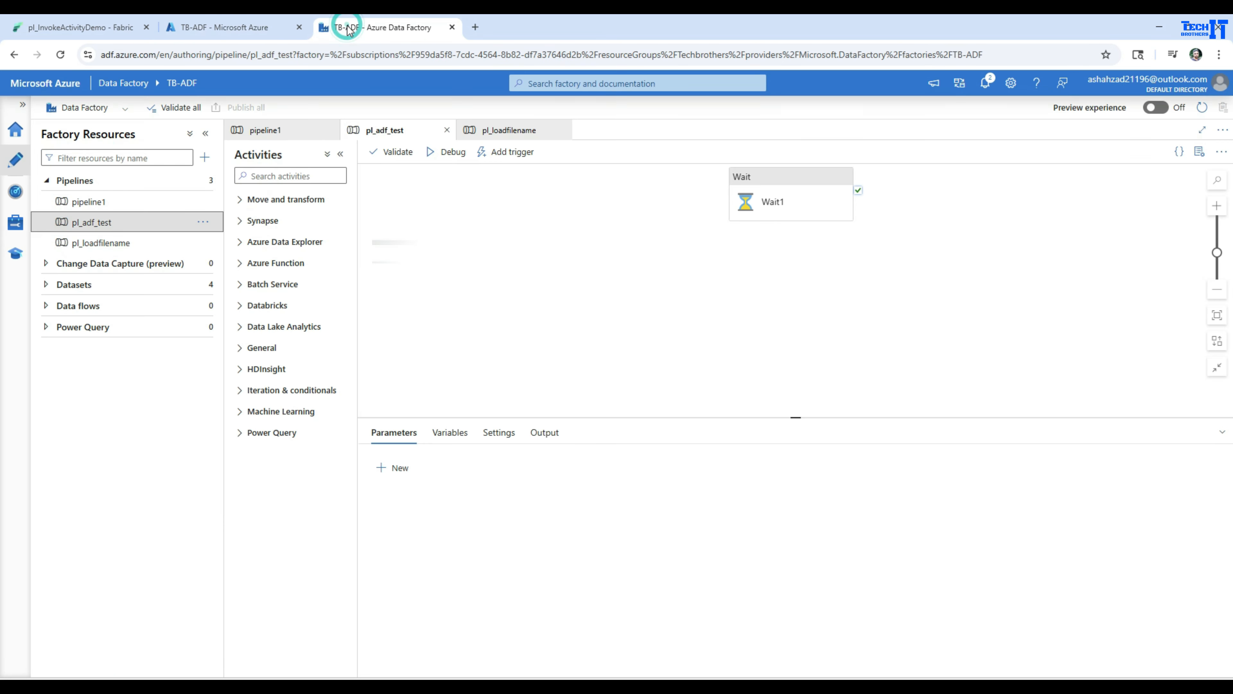
click(111, 28)
key(ctrl+v)
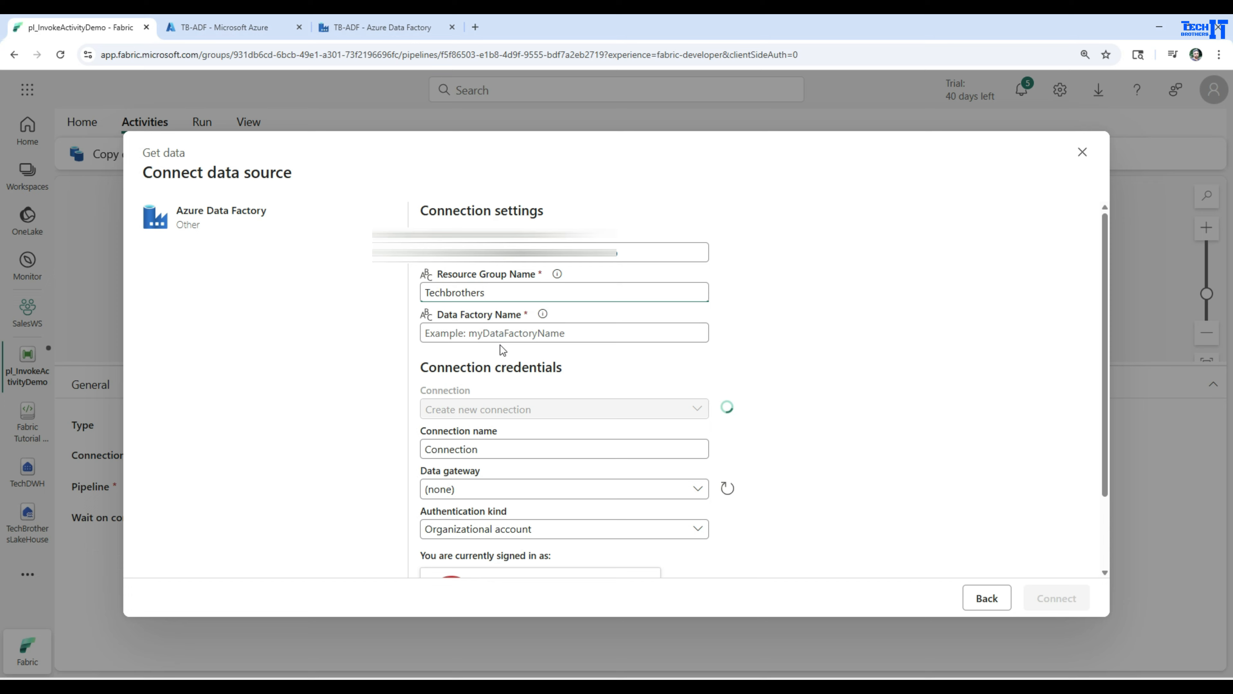
Enter TB-ADF as the data factory name, checking it in Azure Data Factory, and choose Create new connection for the credentials.
click(468, 333)
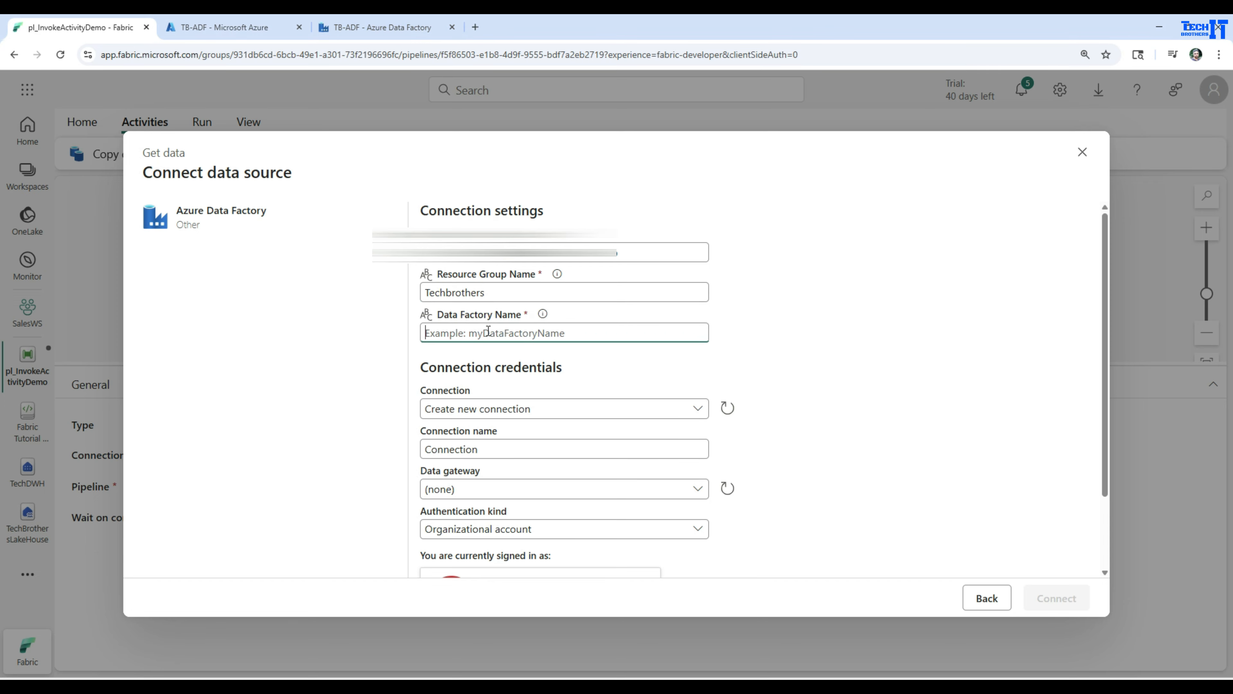
click(395, 28)
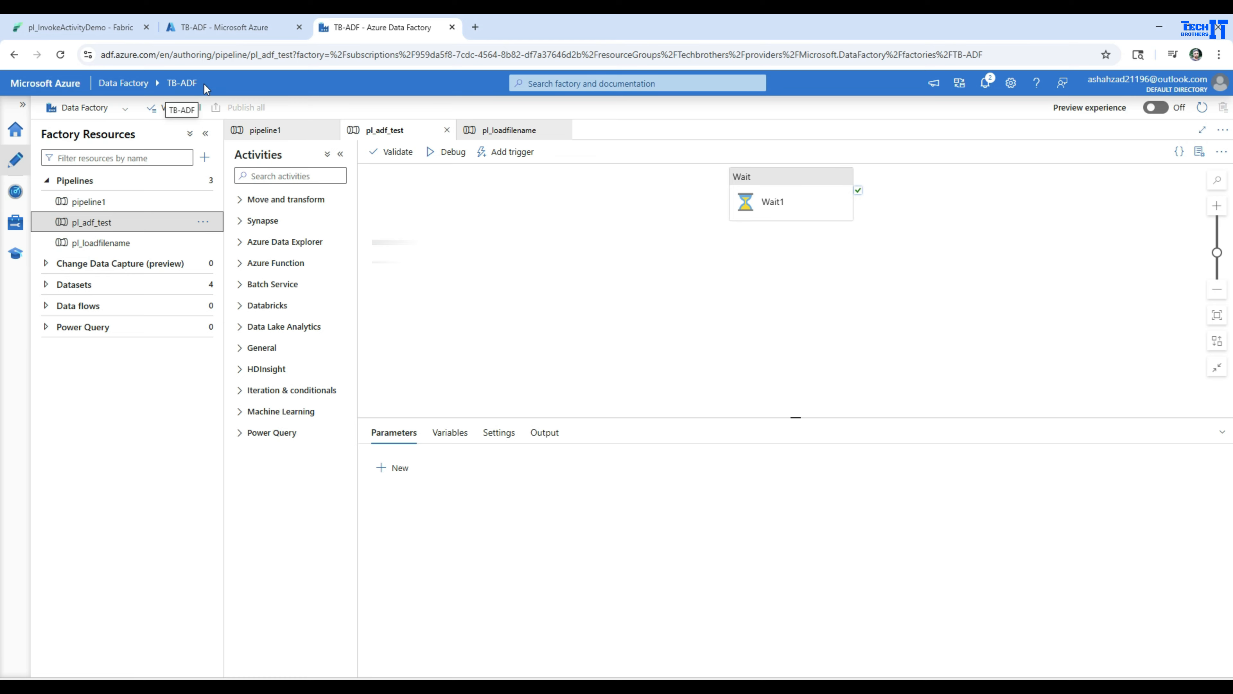
click(78, 27)
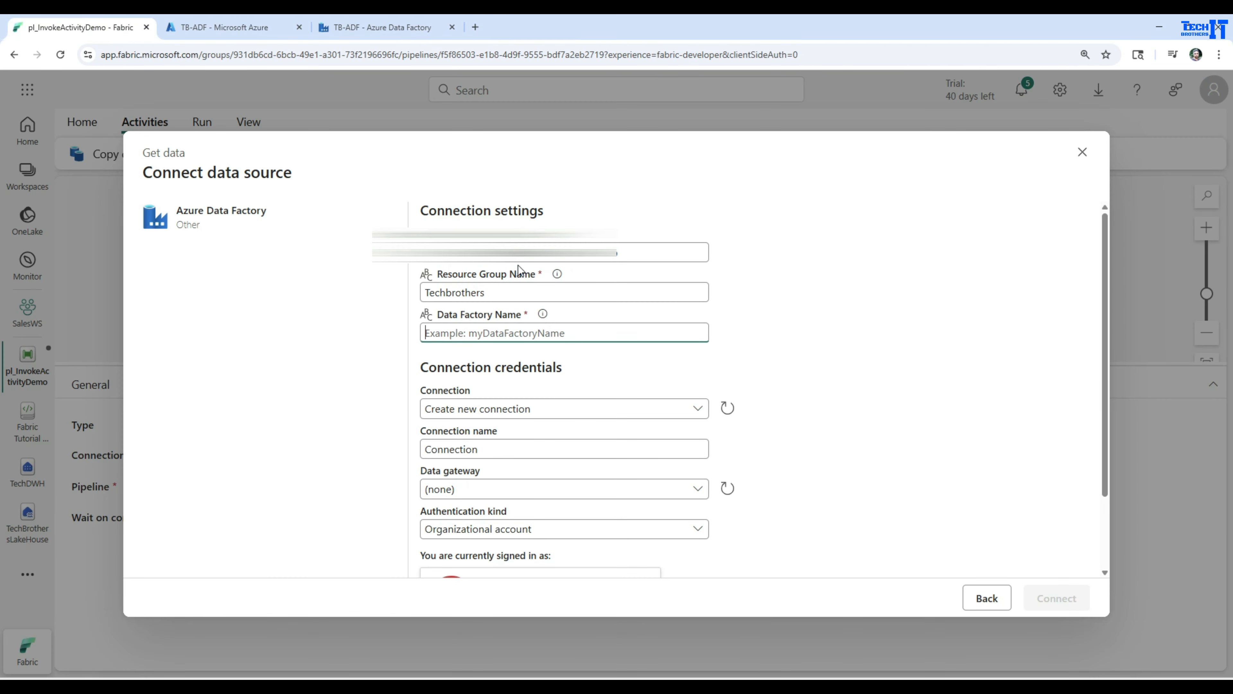
text(TB-ADF)
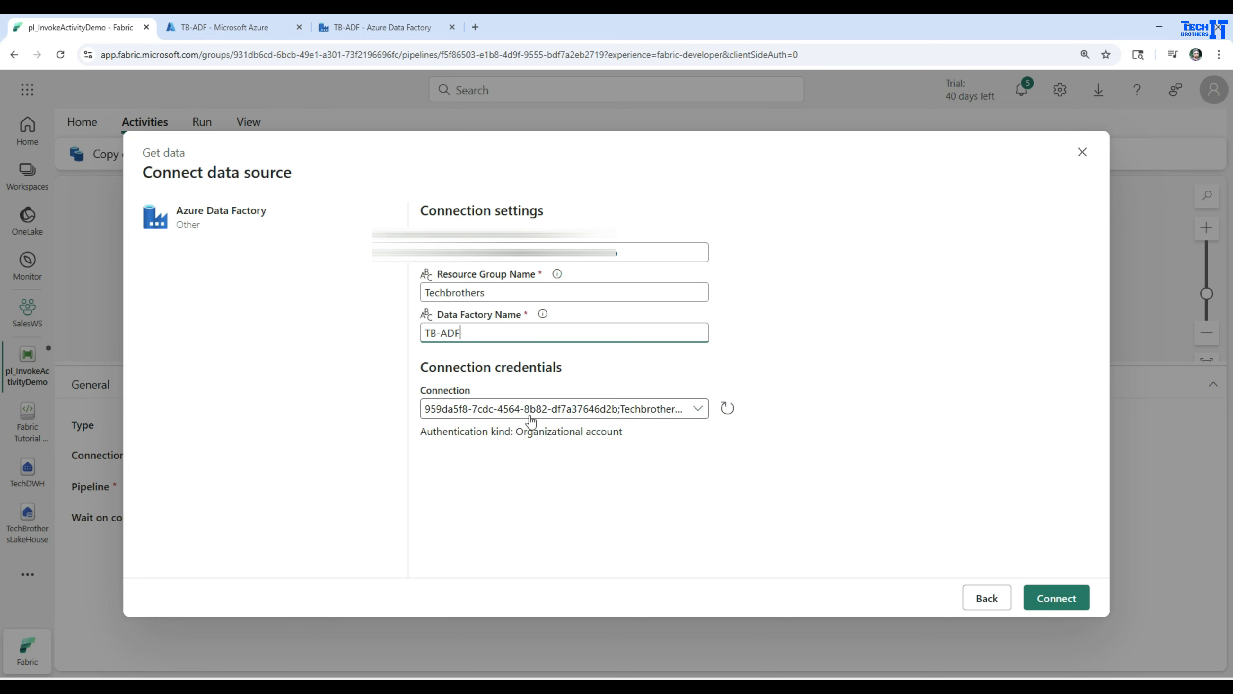
click(610, 411)
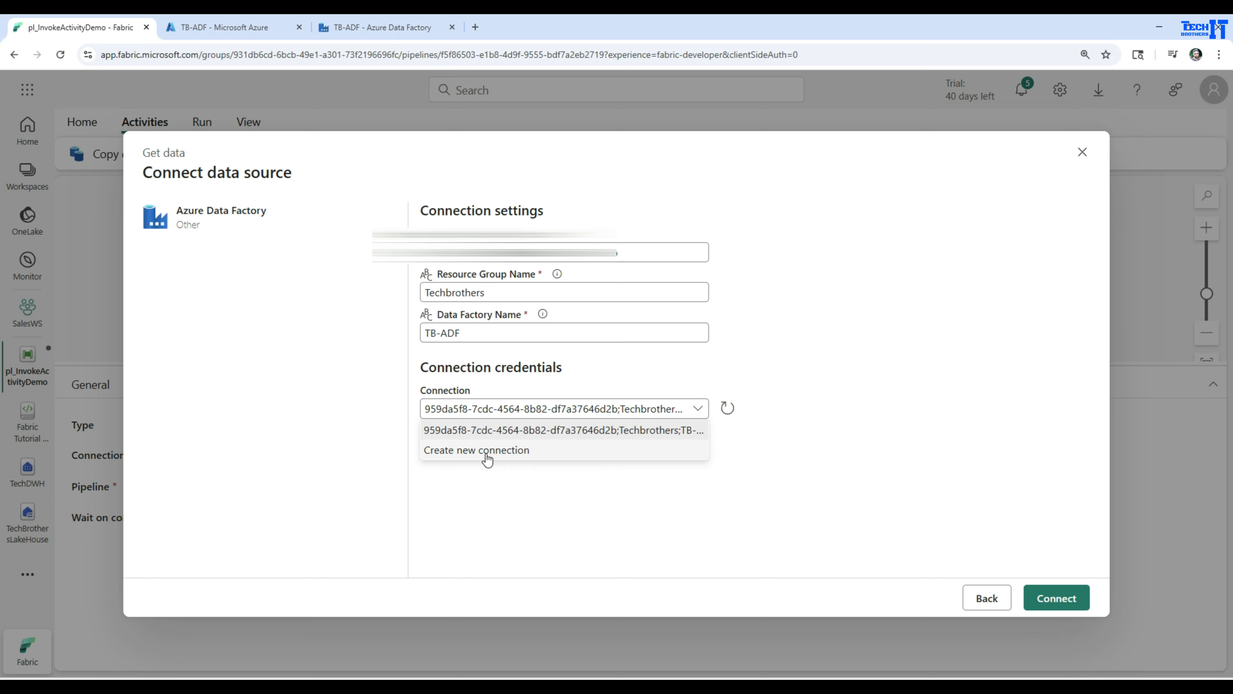
click(478, 445)
scroll(608, 481, down, 2)
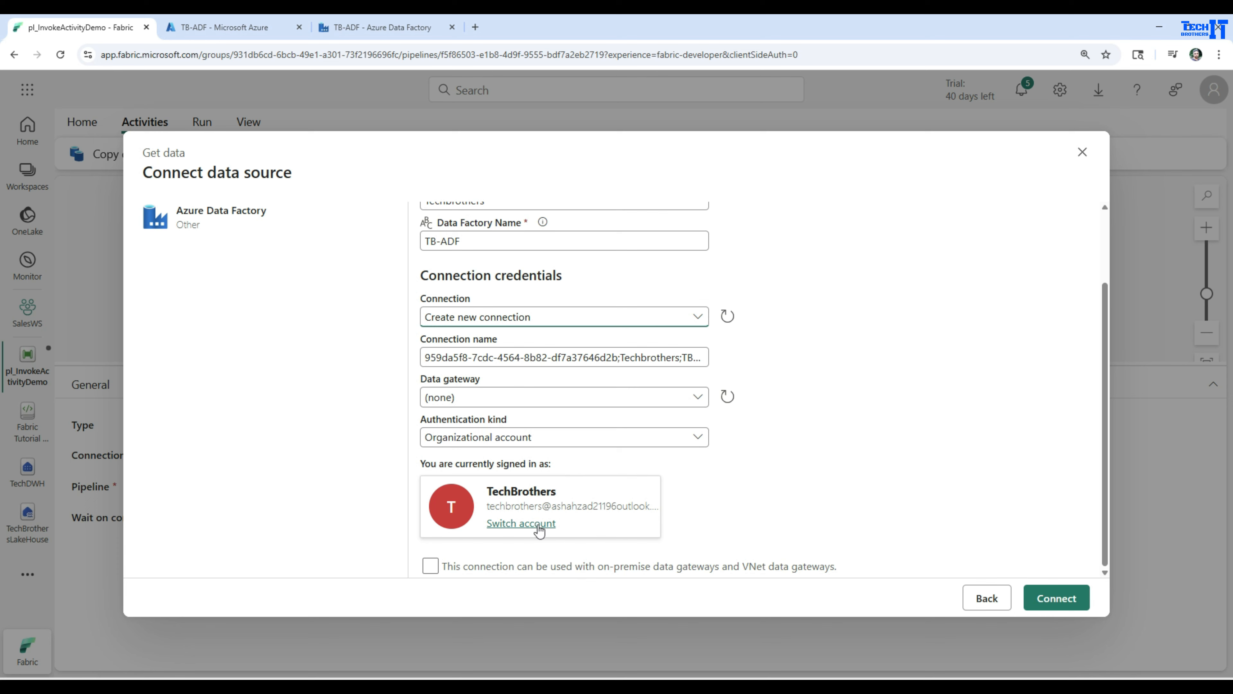
Switch to the Azure portal and review TB-ADF's access control role assignments.
click(351, 27)
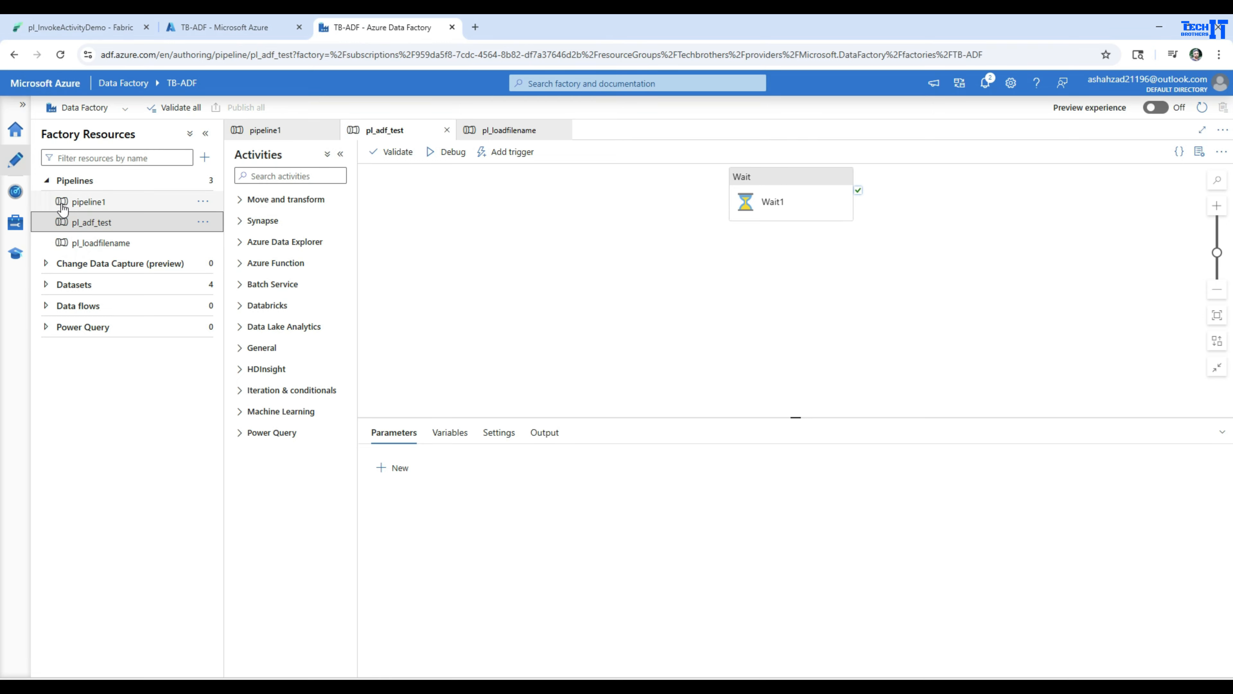
click(226, 27)
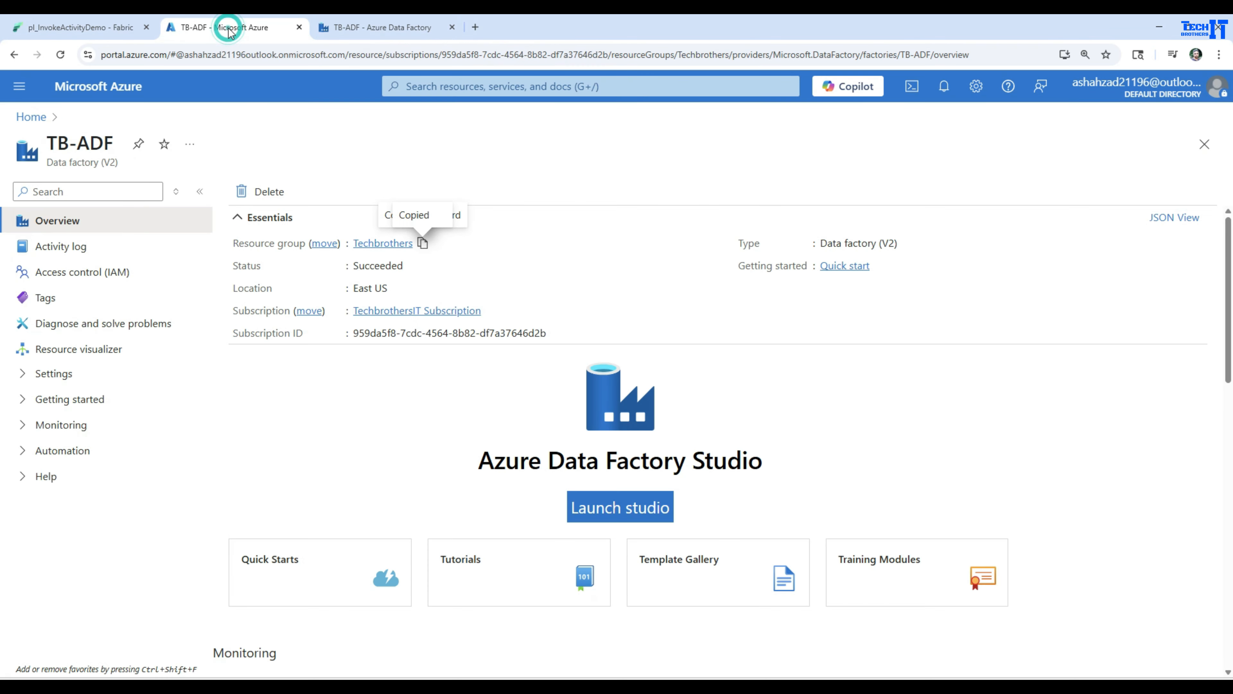
click(59, 272)
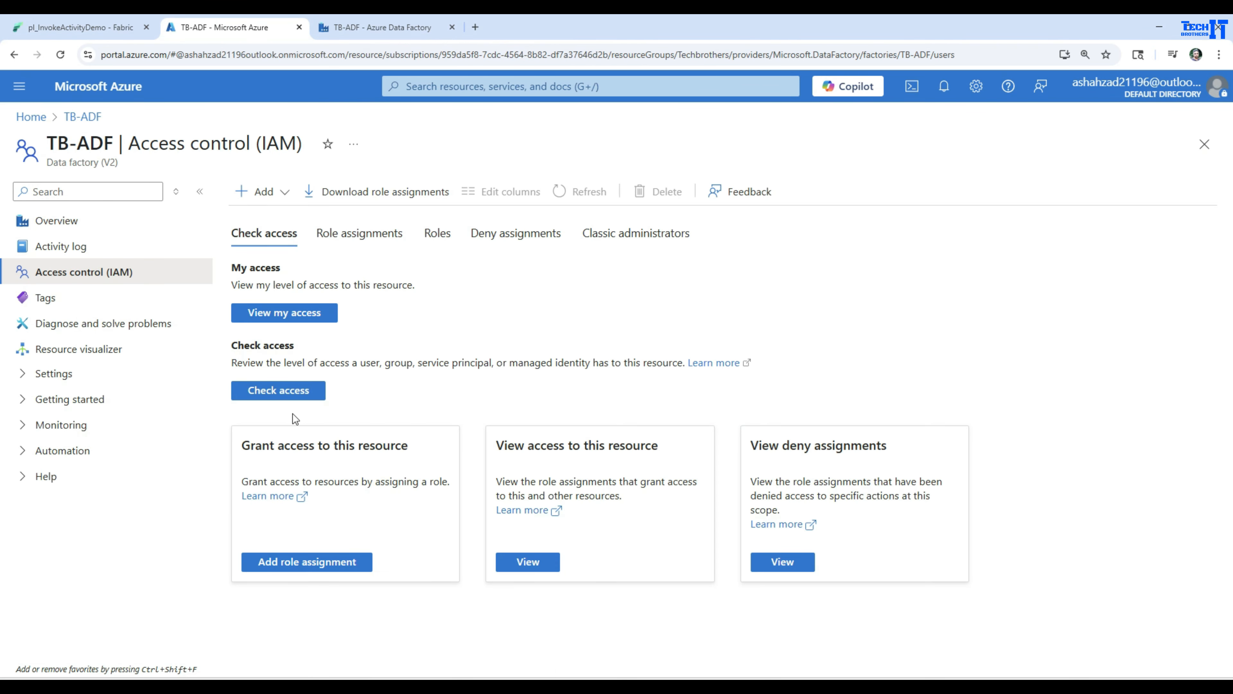
click(285, 316)
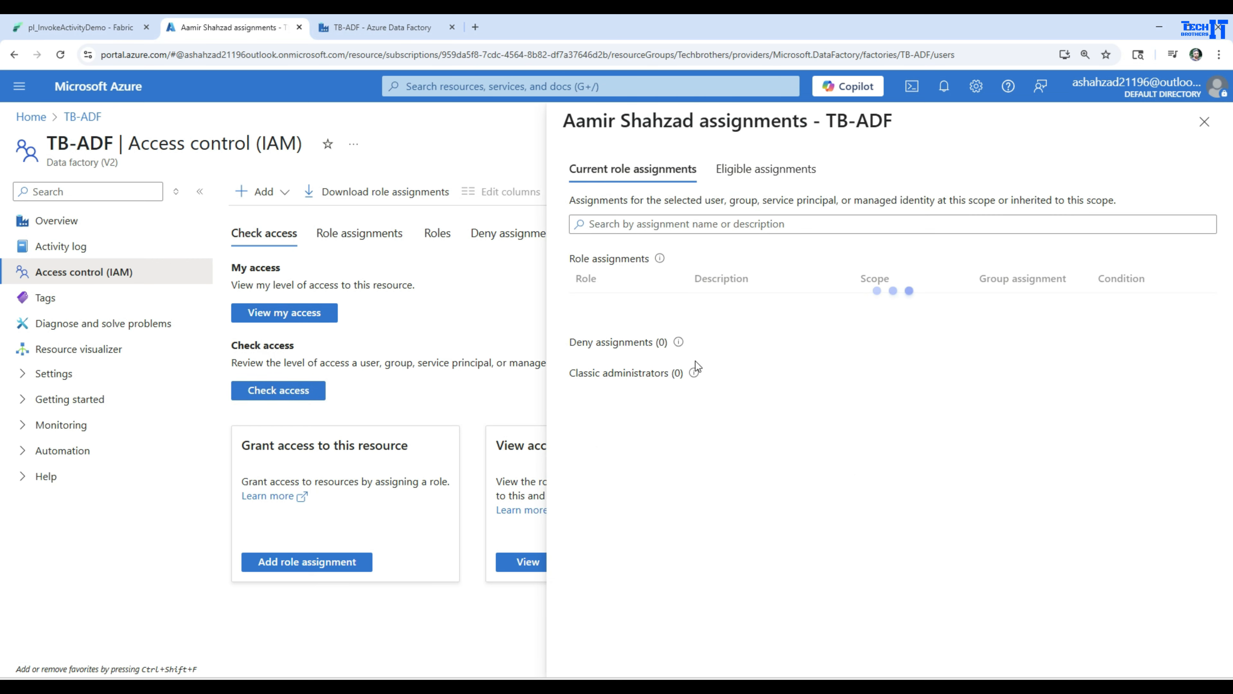
click(360, 233)
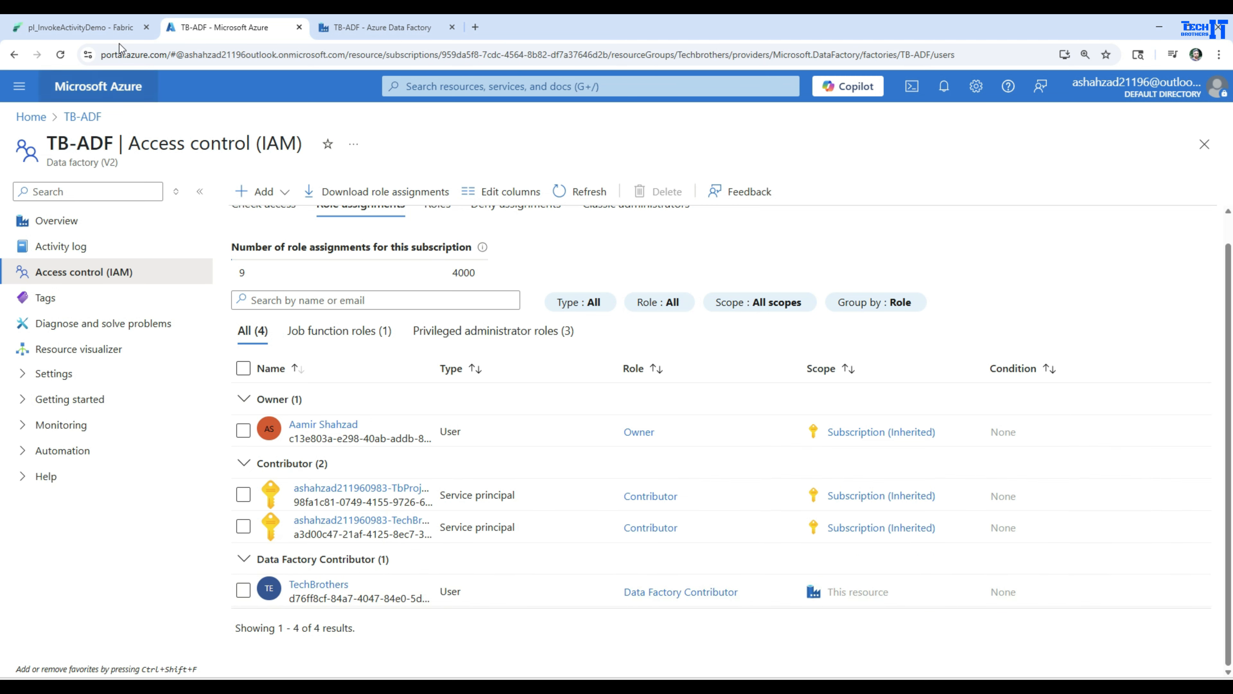
Return to Fabric and connect to the TB-ADF data source using the signed-in organizational account.
click(97, 30)
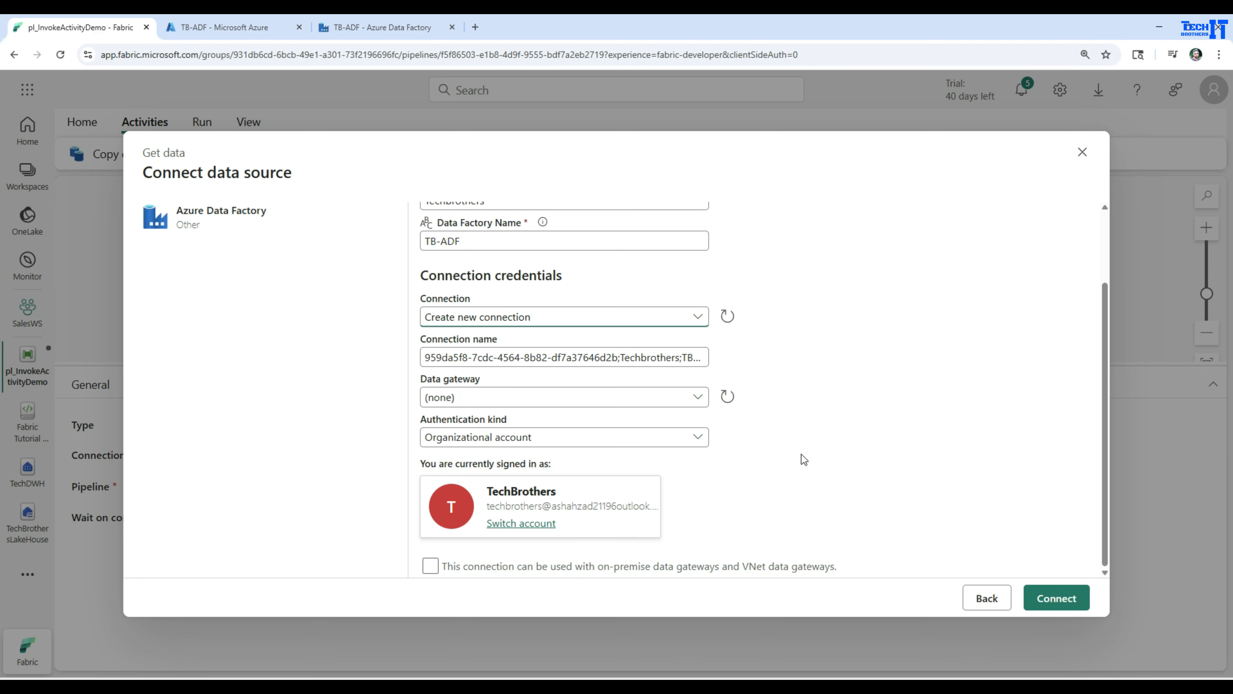
click(1053, 602)
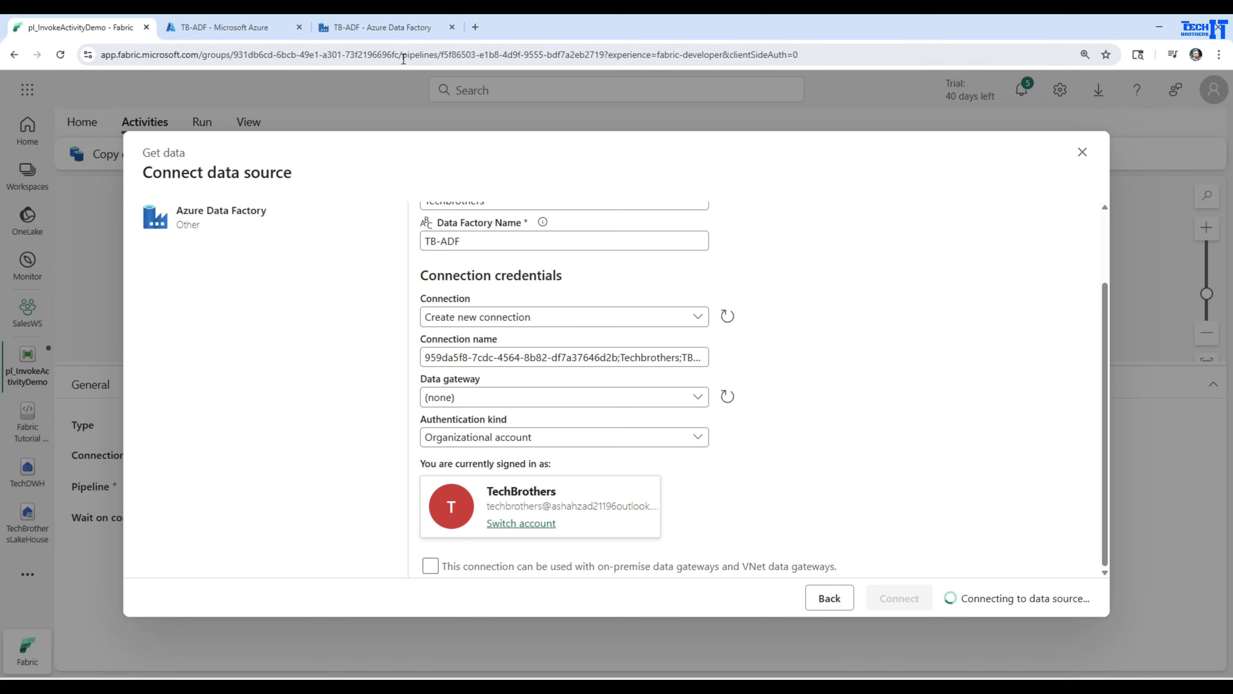
In Azure Data Factory, set pl_adf_test's Wait1 activity to wait 10 seconds and publish the pipeline.
click(372, 29)
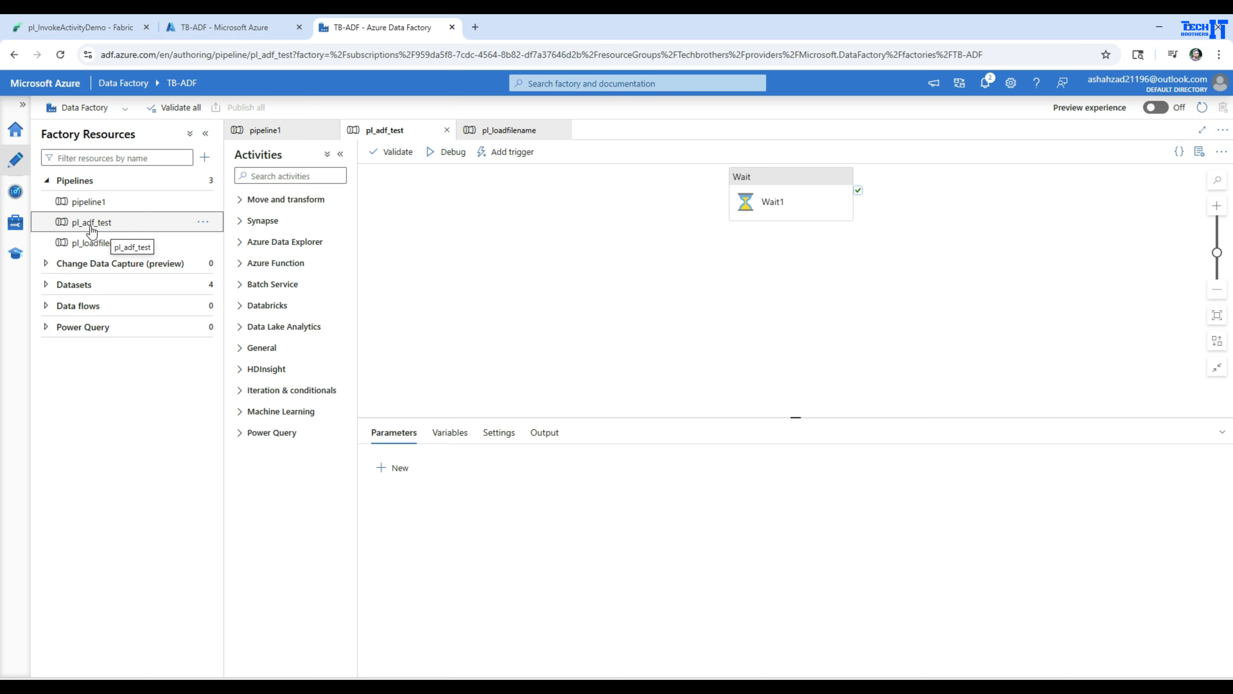
click(757, 197)
drag(757, 197, 601, 267)
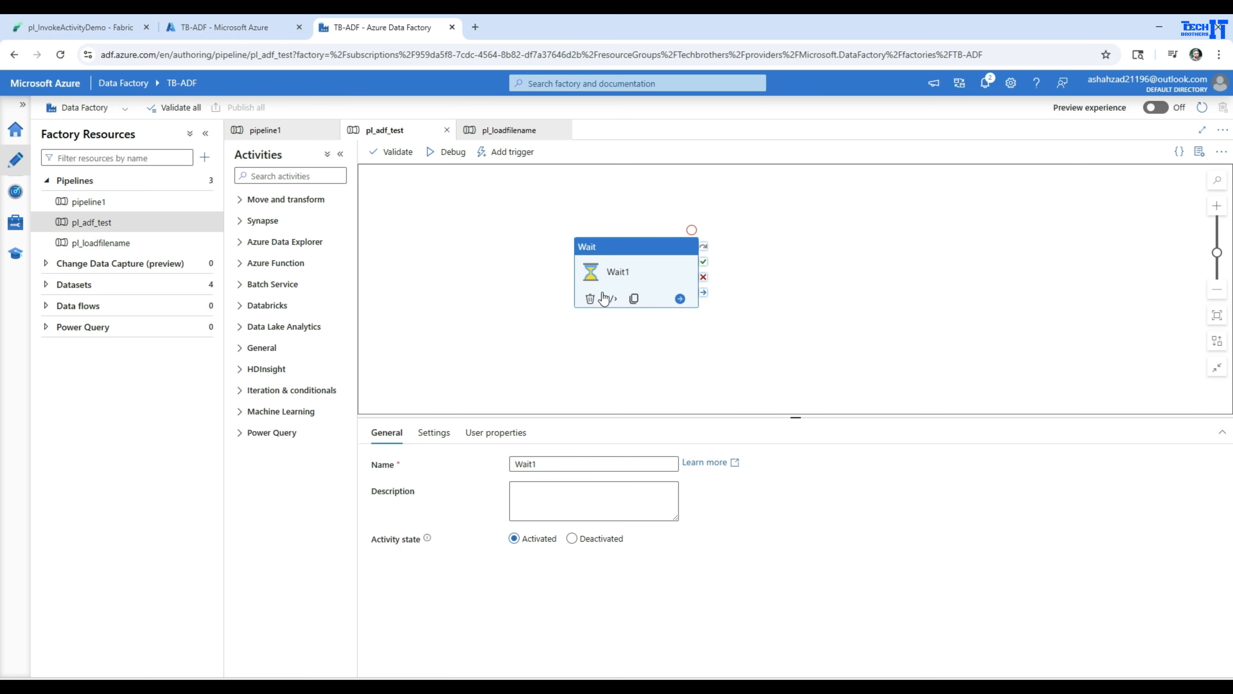
click(433, 432)
click(548, 465)
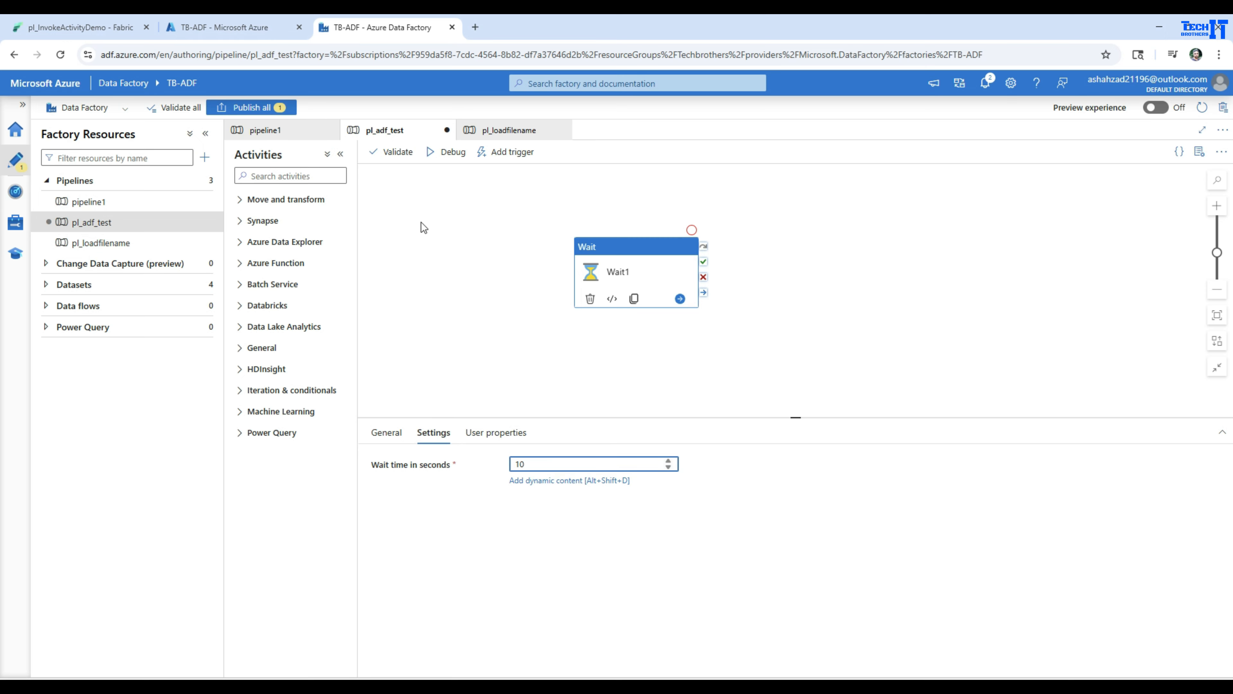
click(257, 110)
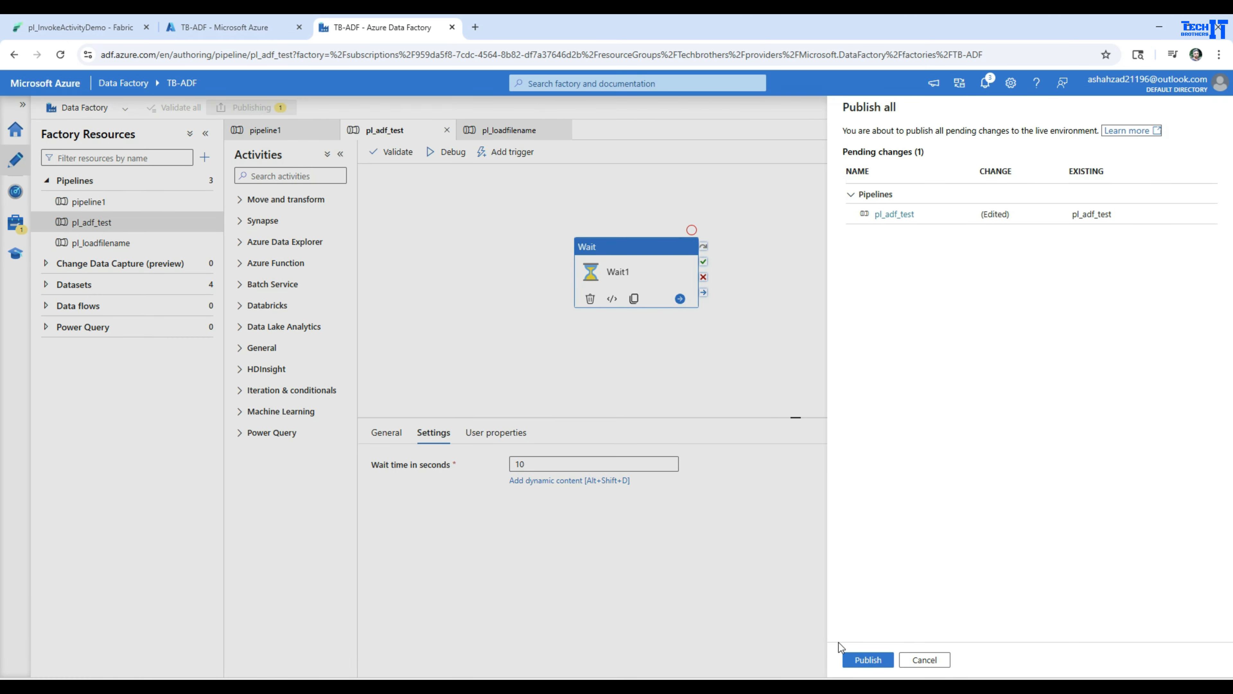
click(857, 659)
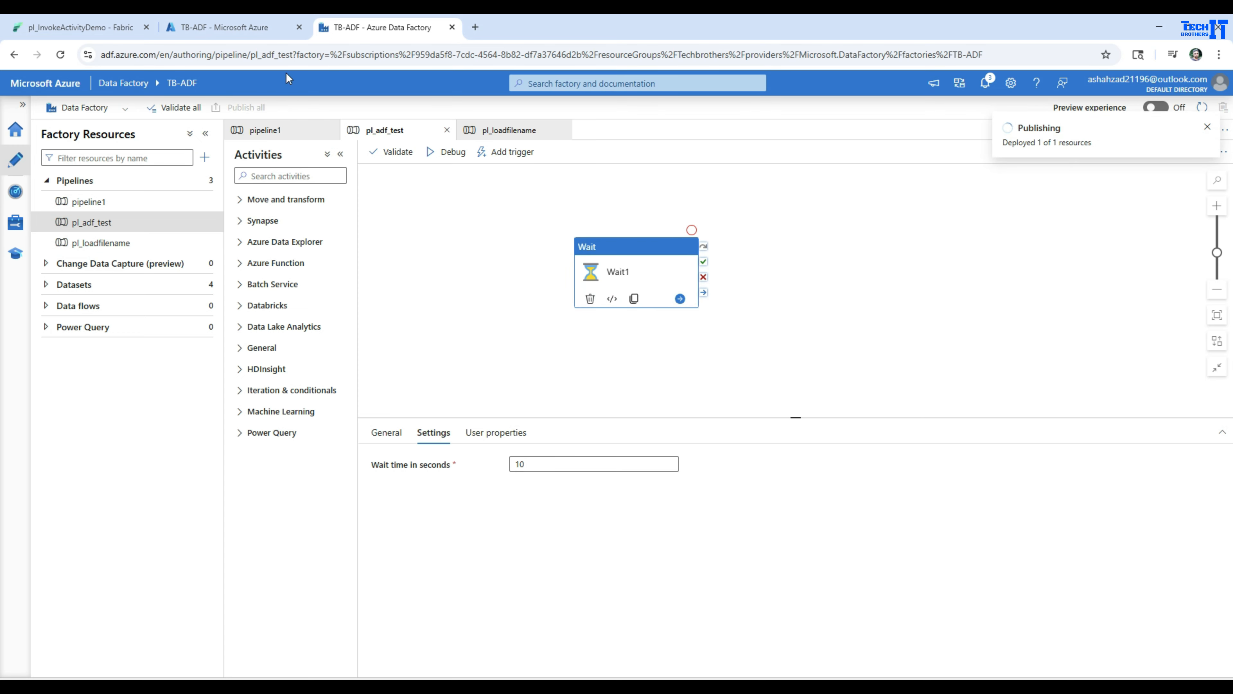
Return to Fabric and select pl_adf_test as the Azure Data Factory pipeline to invoke.
click(201, 28)
click(88, 27)
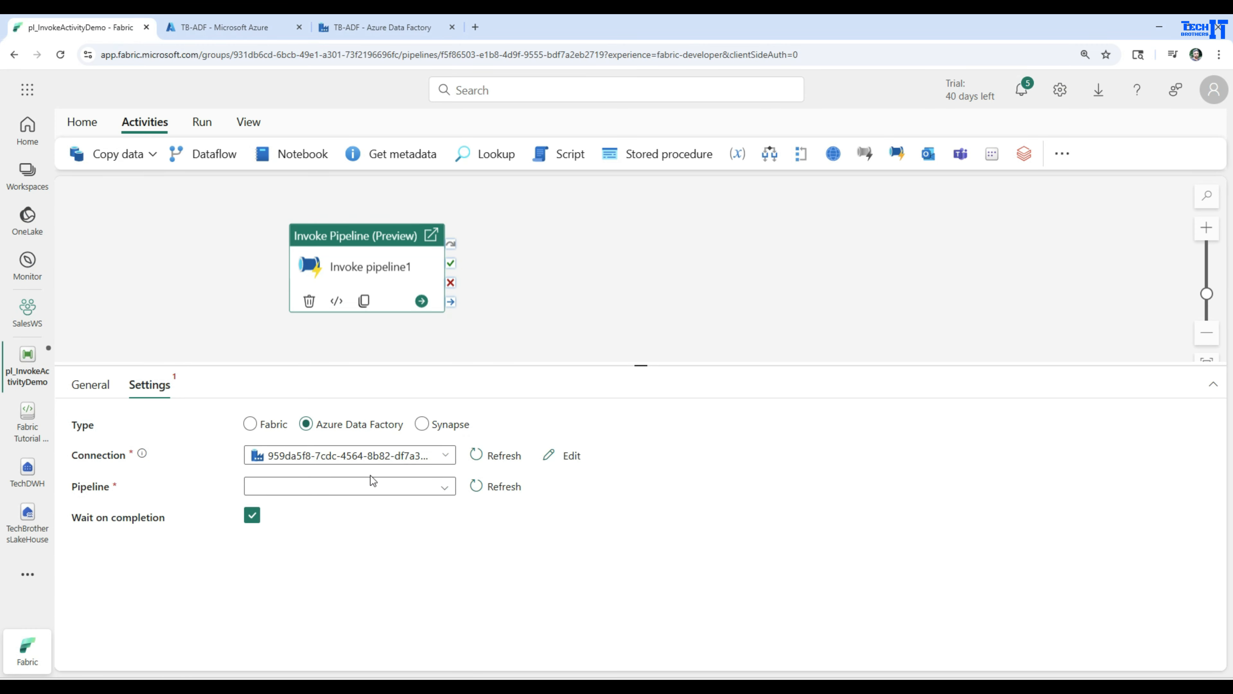
click(377, 486)
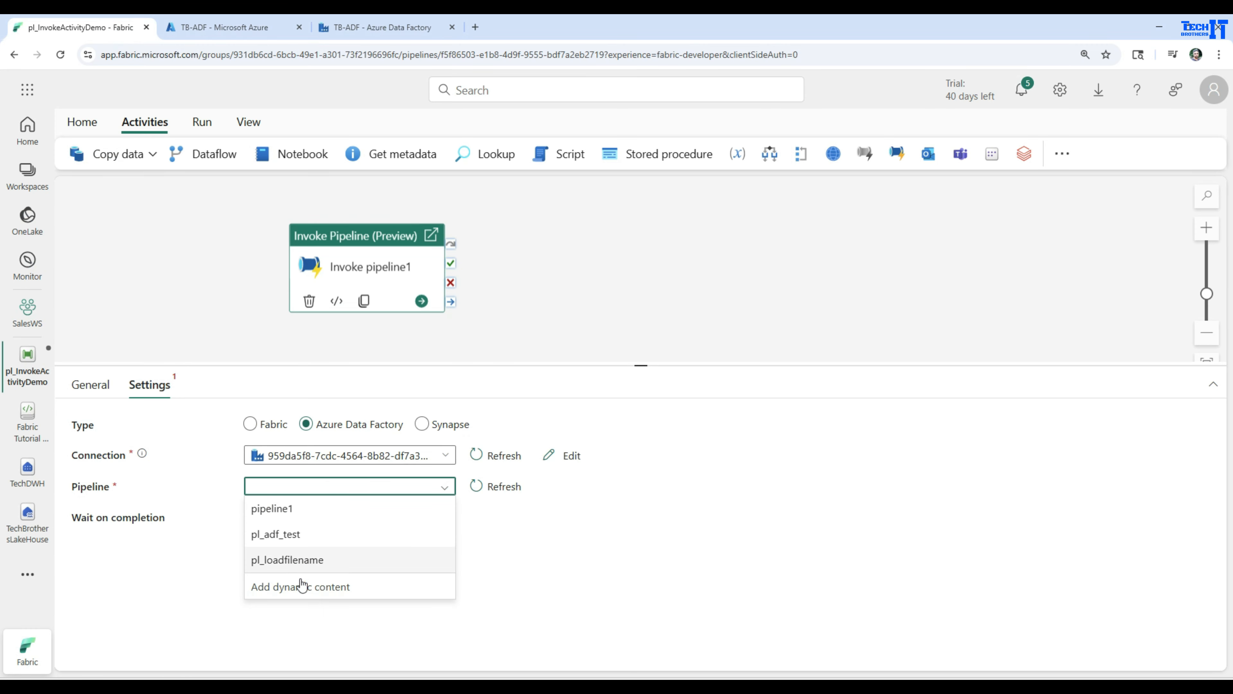
click(283, 542)
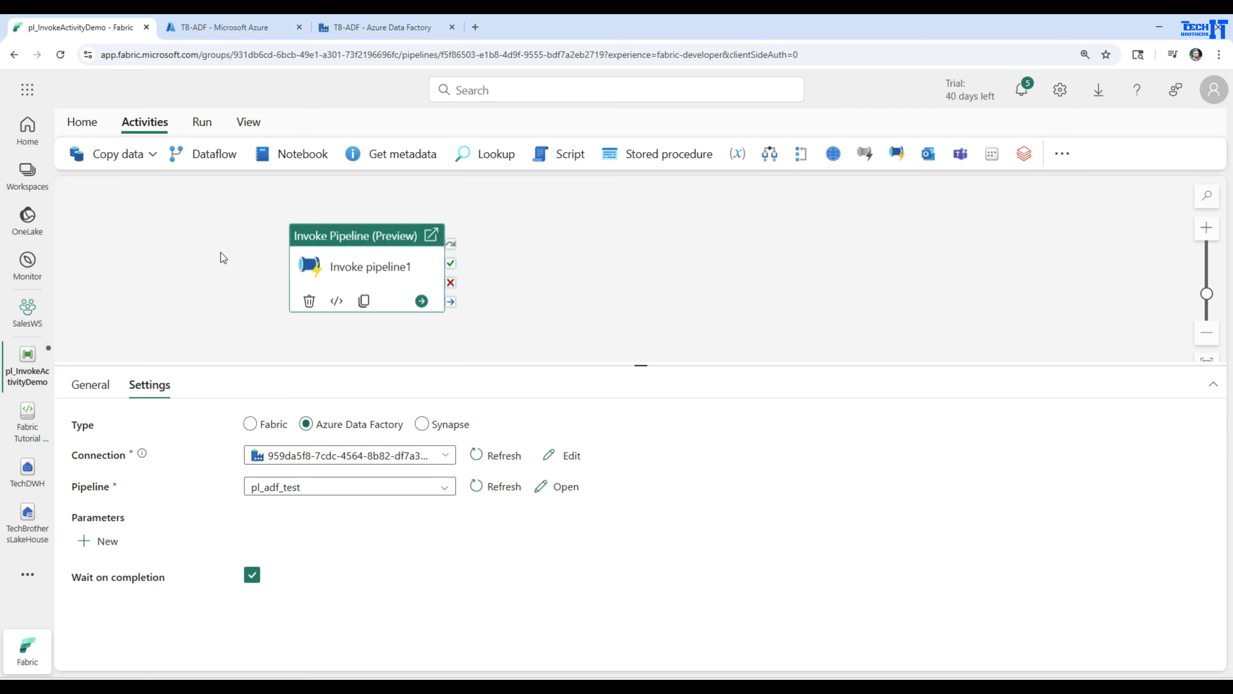
Save and run the pl_InvokeActivityDemo pipeline with pl_adf_test as the invoked Azure Data Factory pipeline.
click(207, 120)
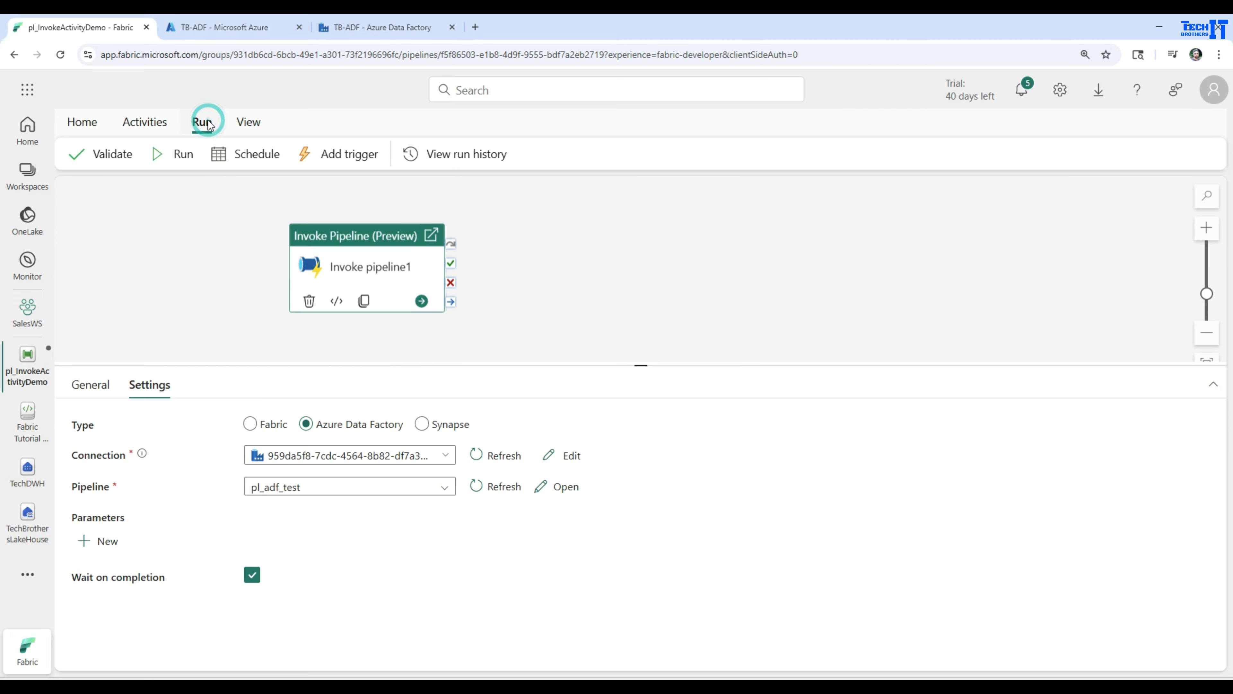
click(193, 156)
click(600, 433)
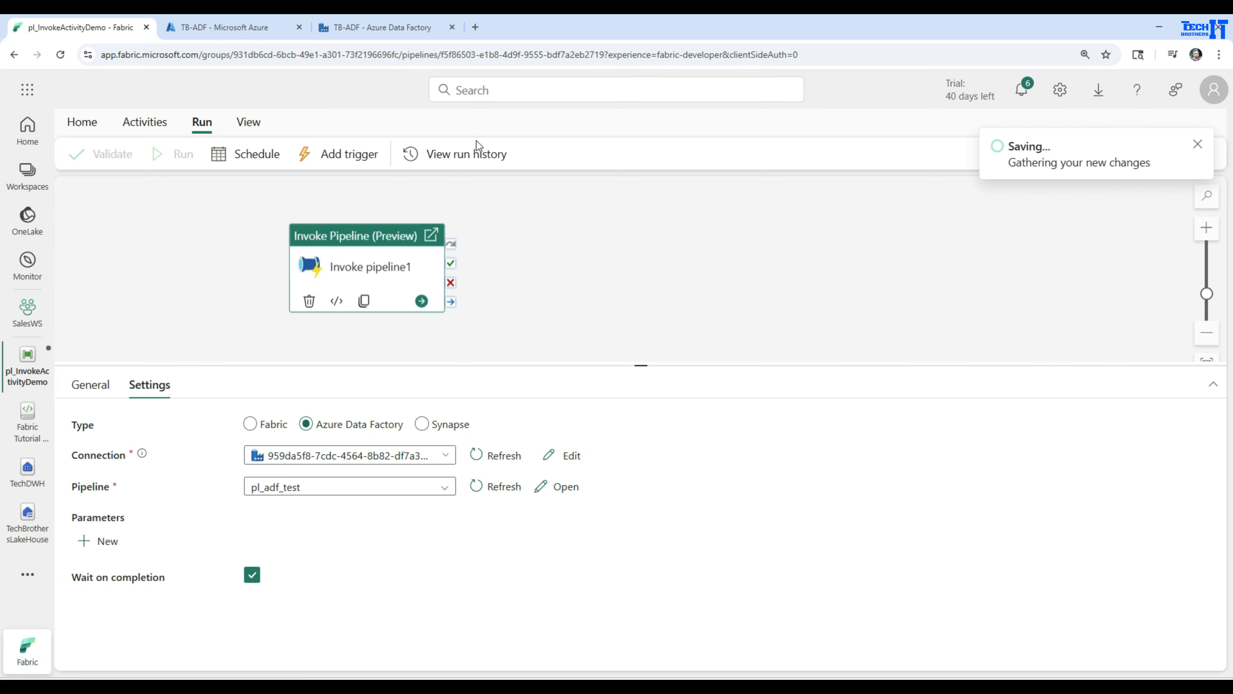
Switch to Azure Data Factory and examine the latest pl_adf_test run and its trigger type among the monitored pipeline runs.
click(389, 29)
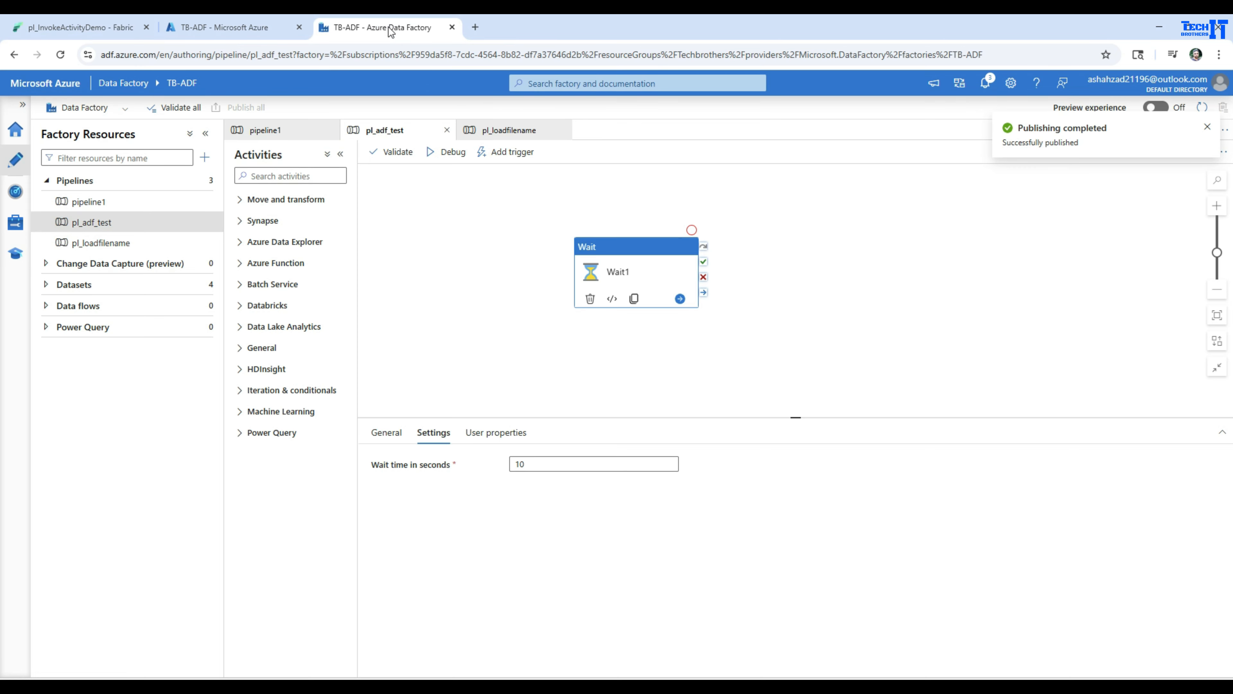
click(16, 192)
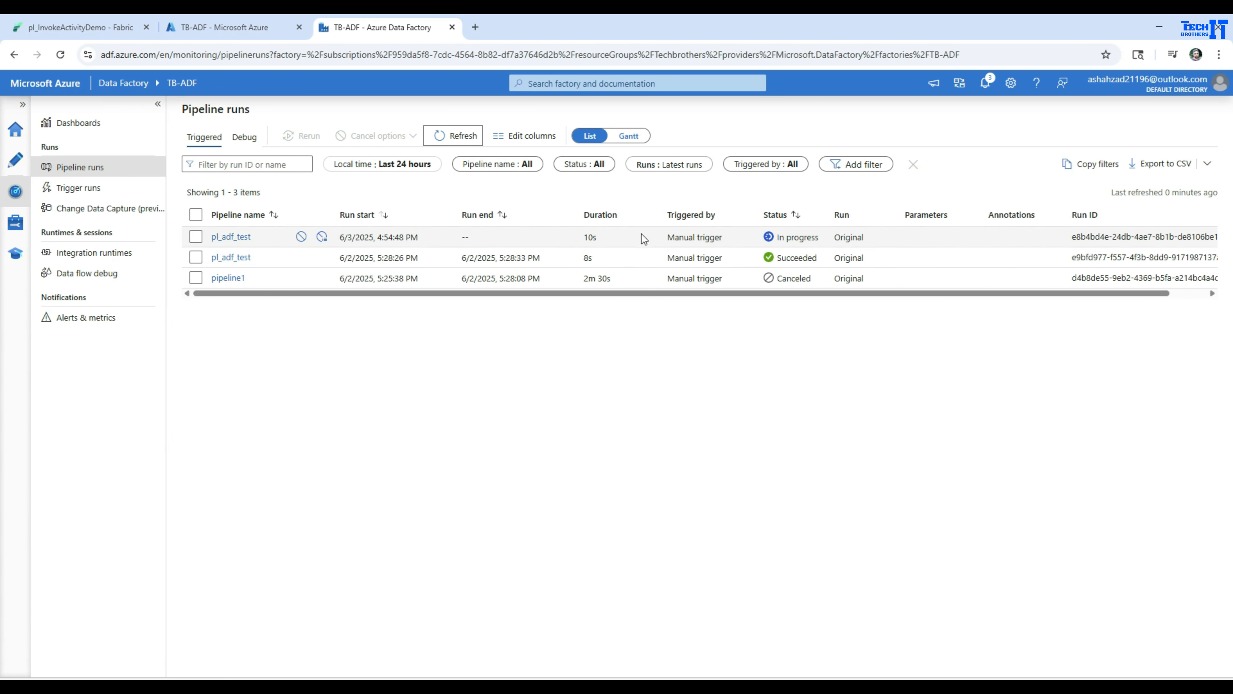
drag(665, 241, 740, 242)
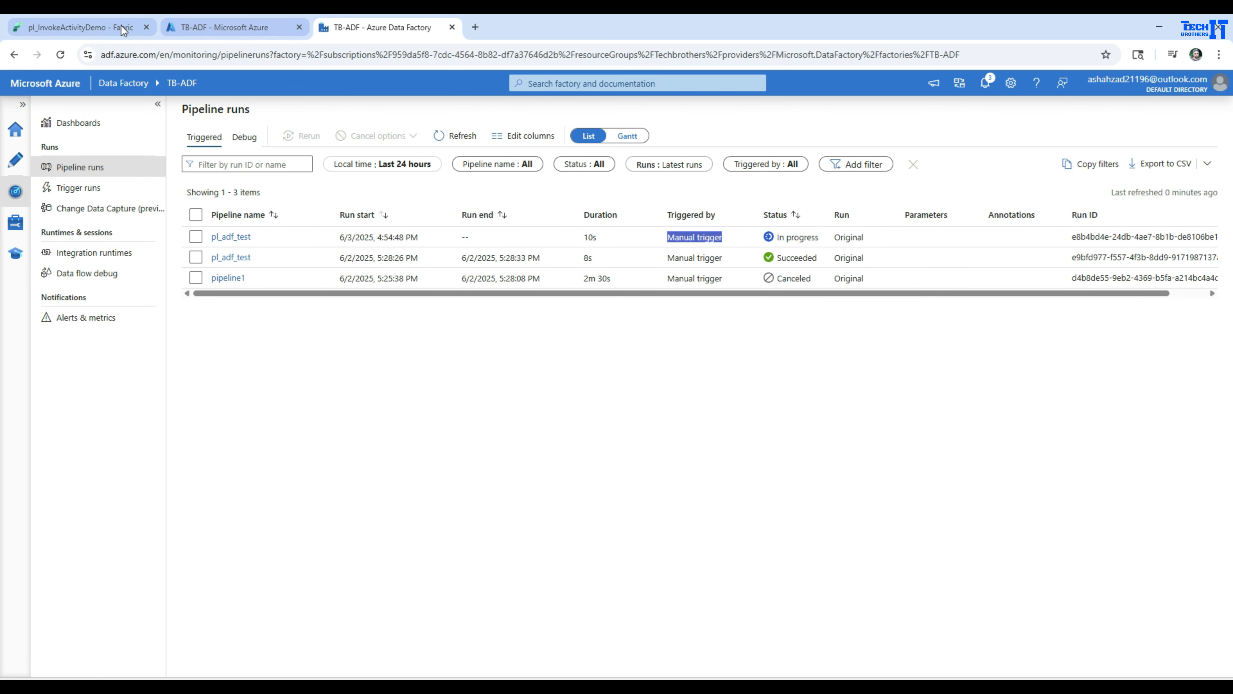
Check the Invoke pipeline1 activity's run output in Fabric, and refresh the pipeline runs list in Azure Data Factory.
click(108, 28)
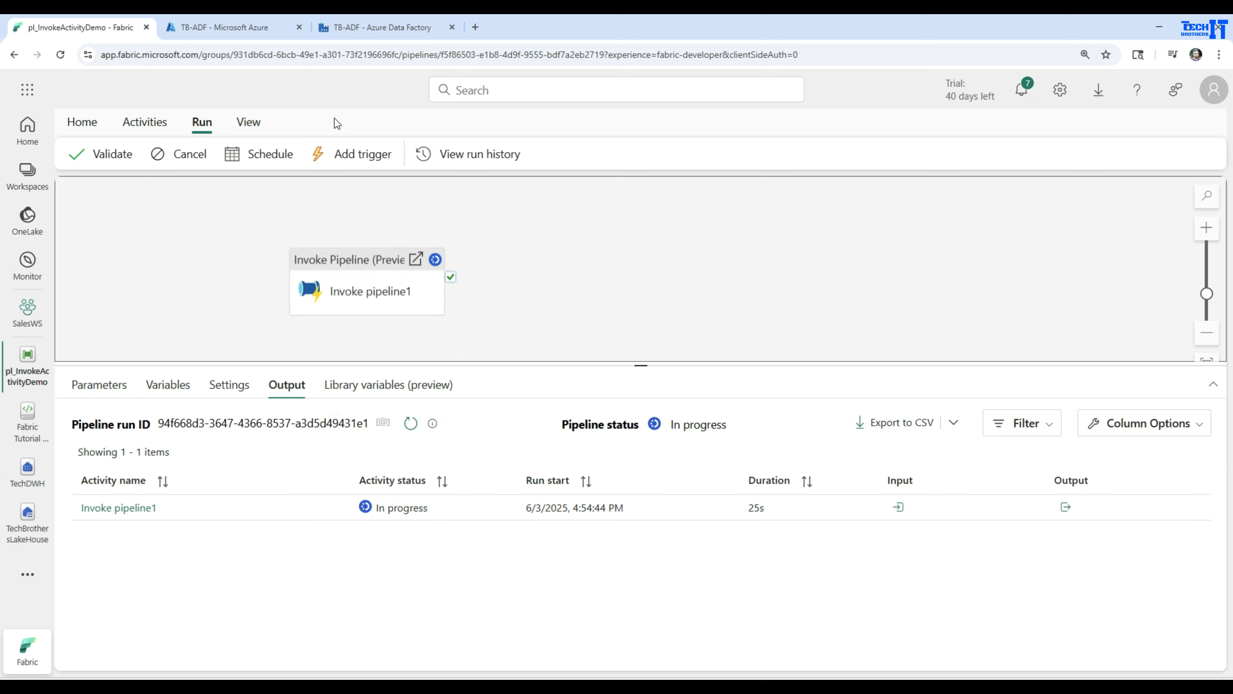
click(383, 27)
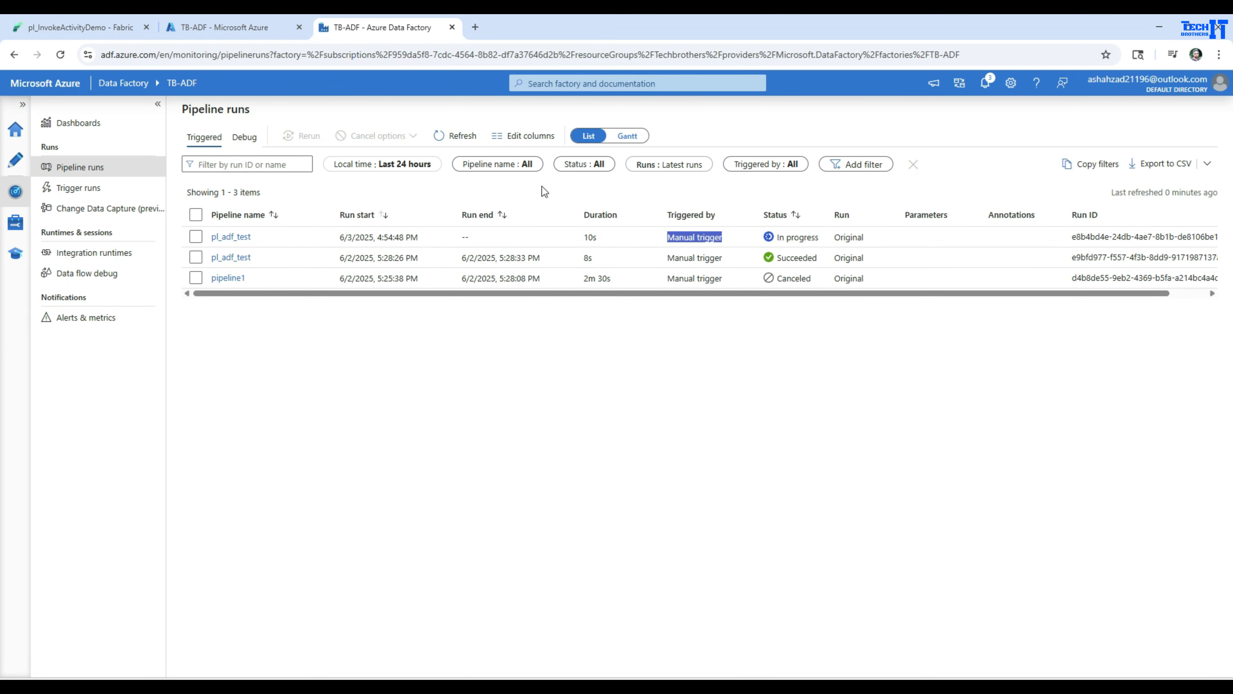
click(455, 136)
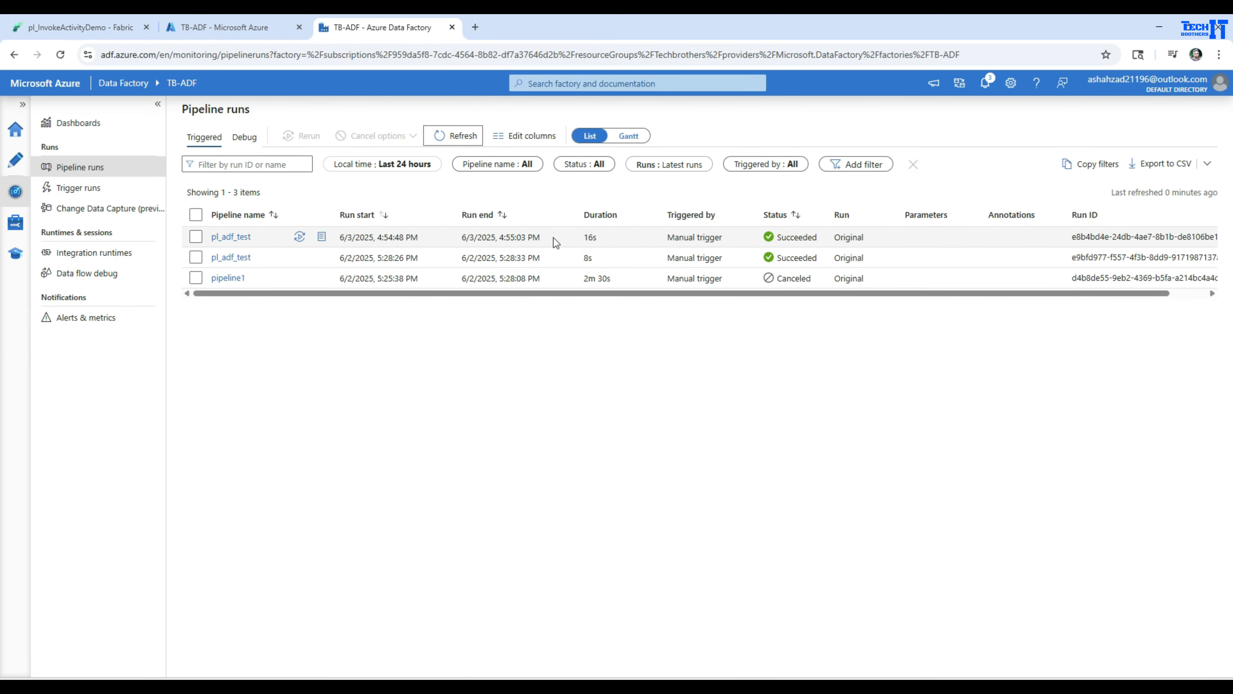
Return to Fabric and refresh the pipeline run's output to check the status of Invoke pipeline1.
click(105, 29)
click(410, 422)
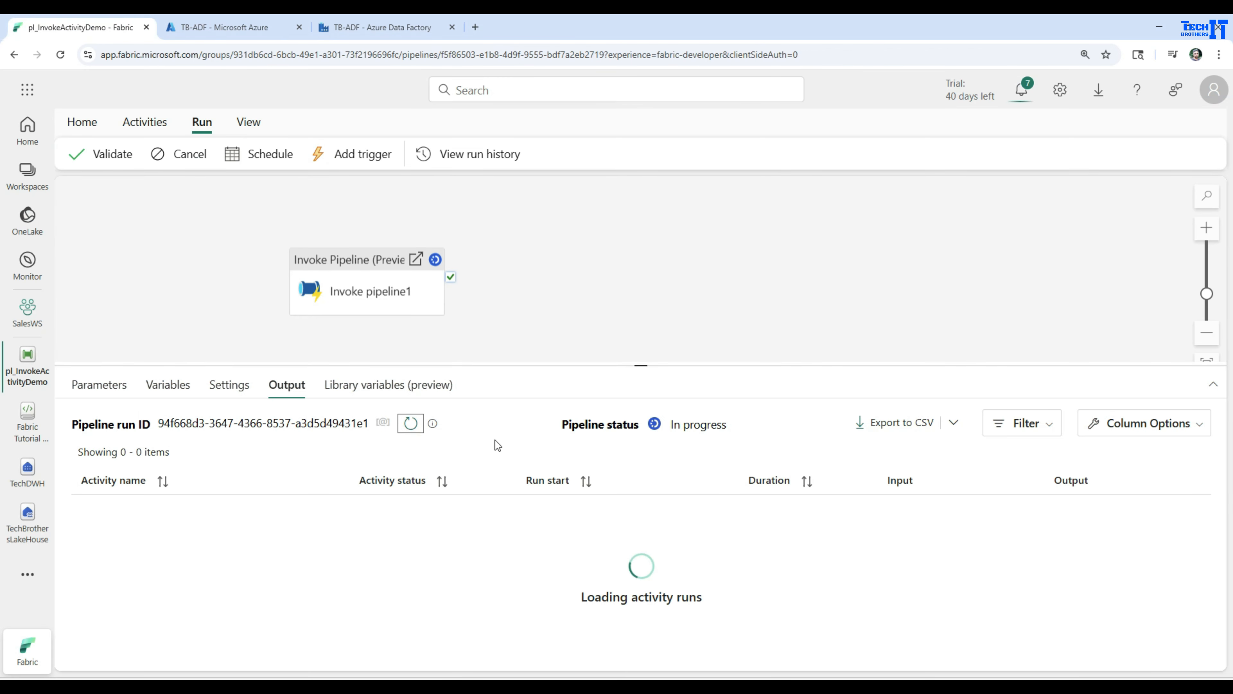
click(410, 422)
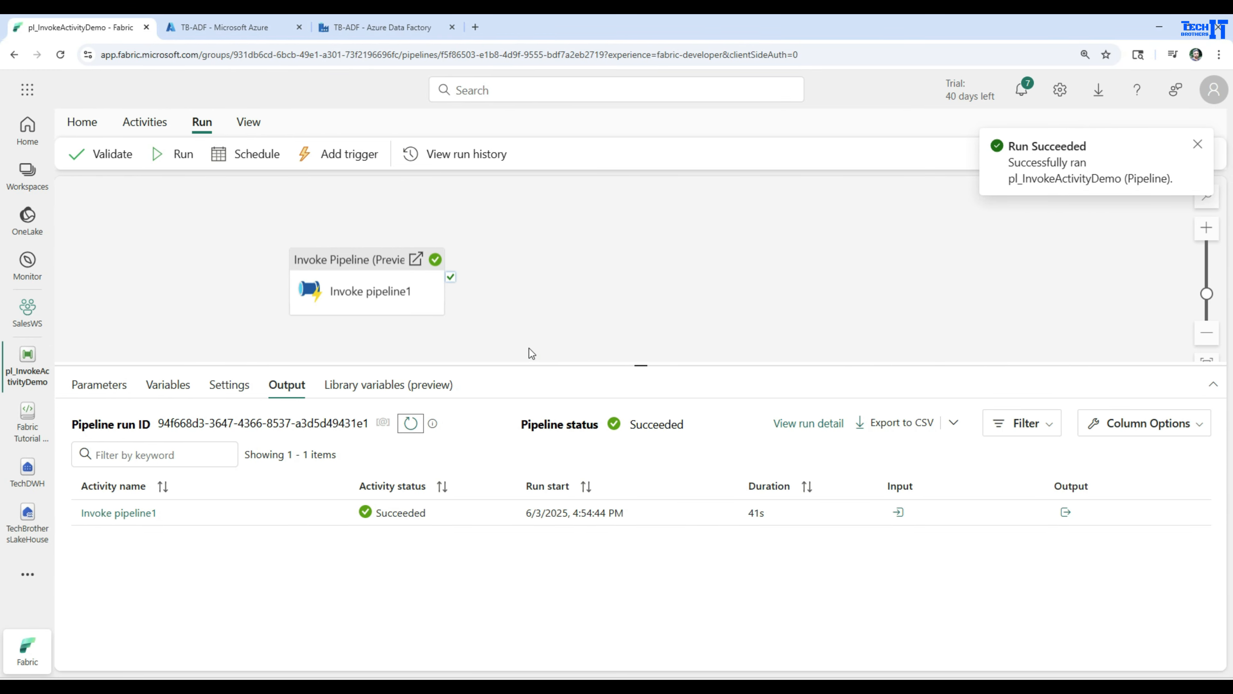
Set the Invoke pipeline1 activity's type to Synapse and open the connection form for a new Azure Synapse Workspace source.
click(144, 122)
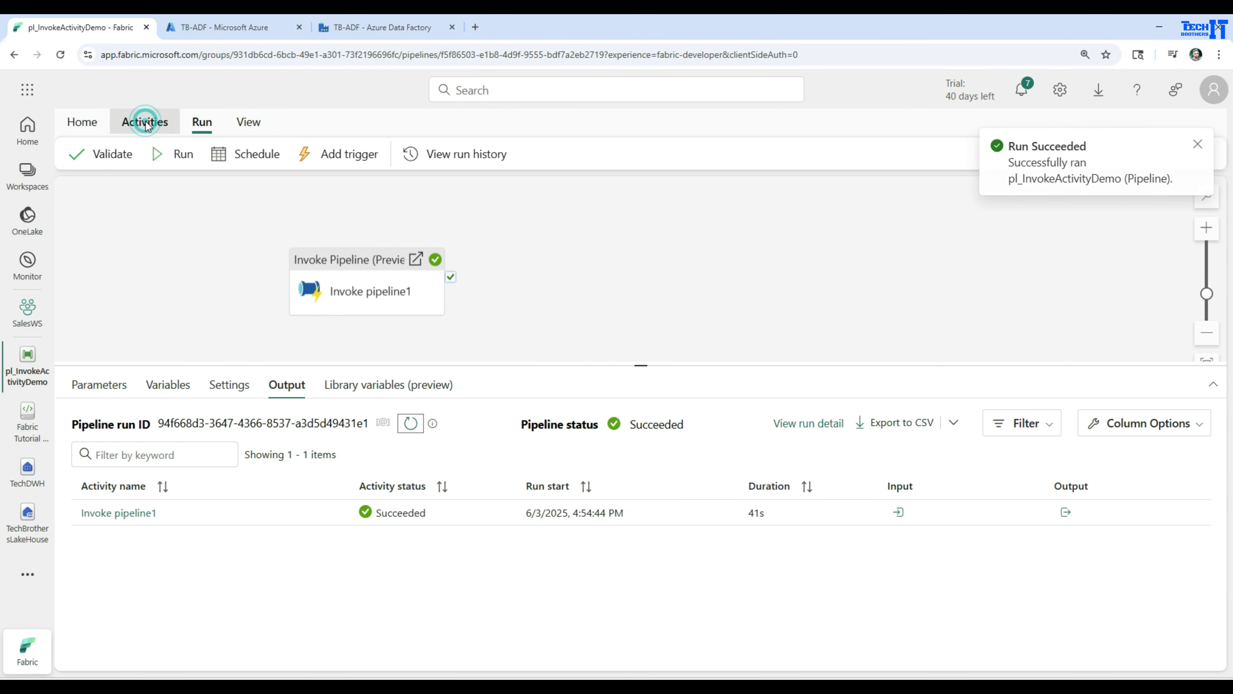
click(363, 290)
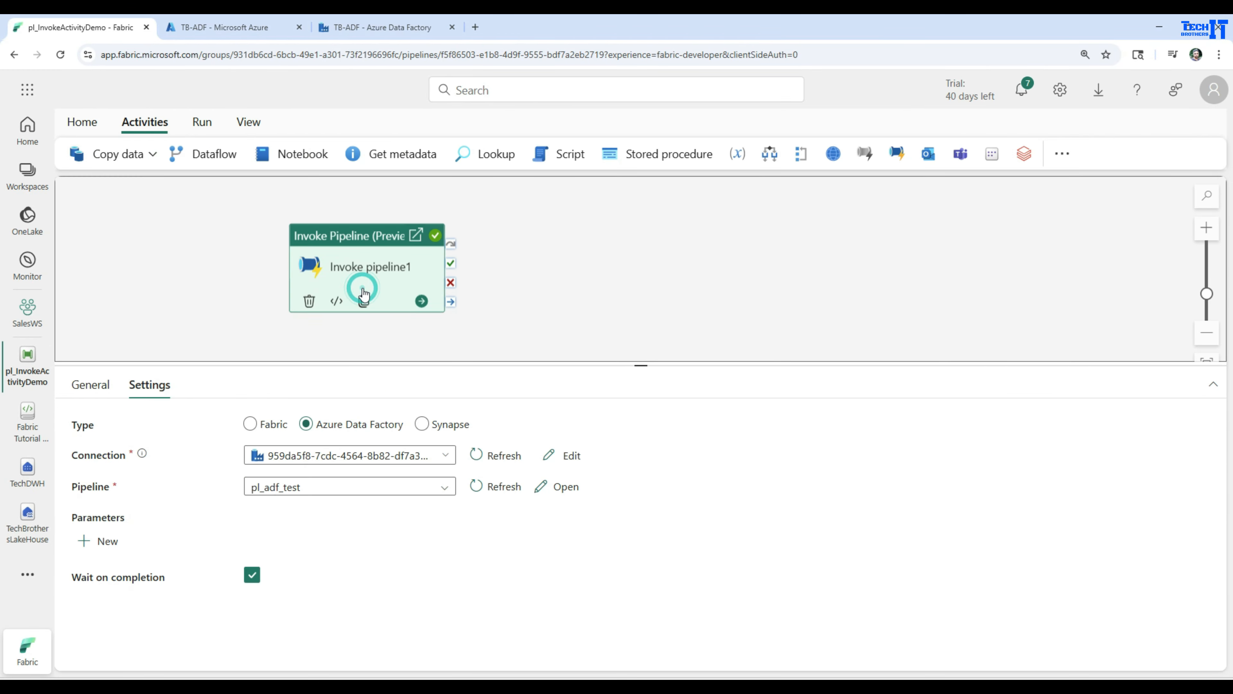
click(421, 425)
click(377, 459)
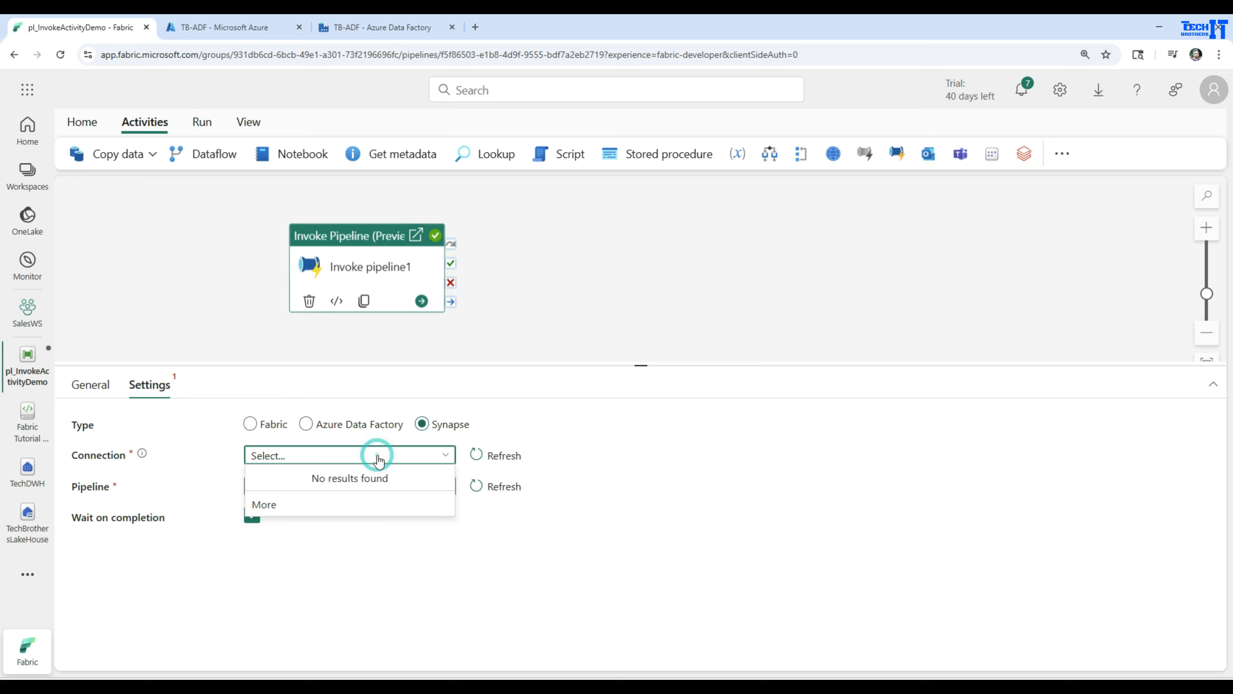
click(295, 507)
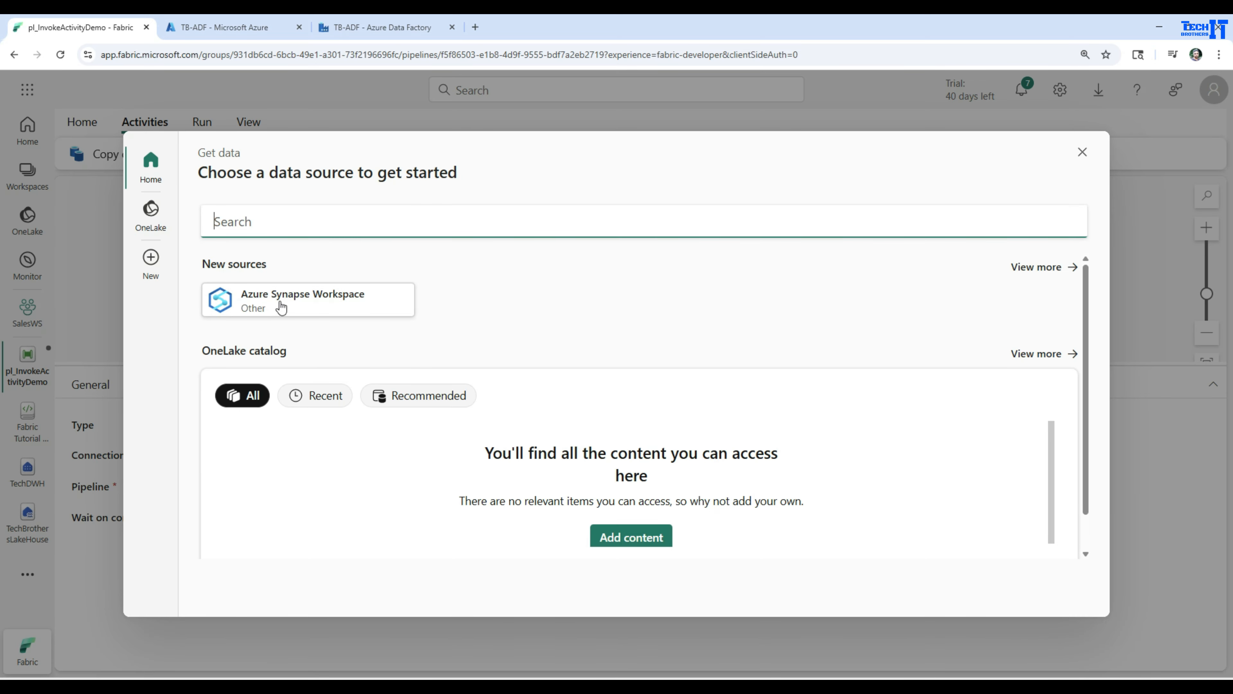
click(319, 305)
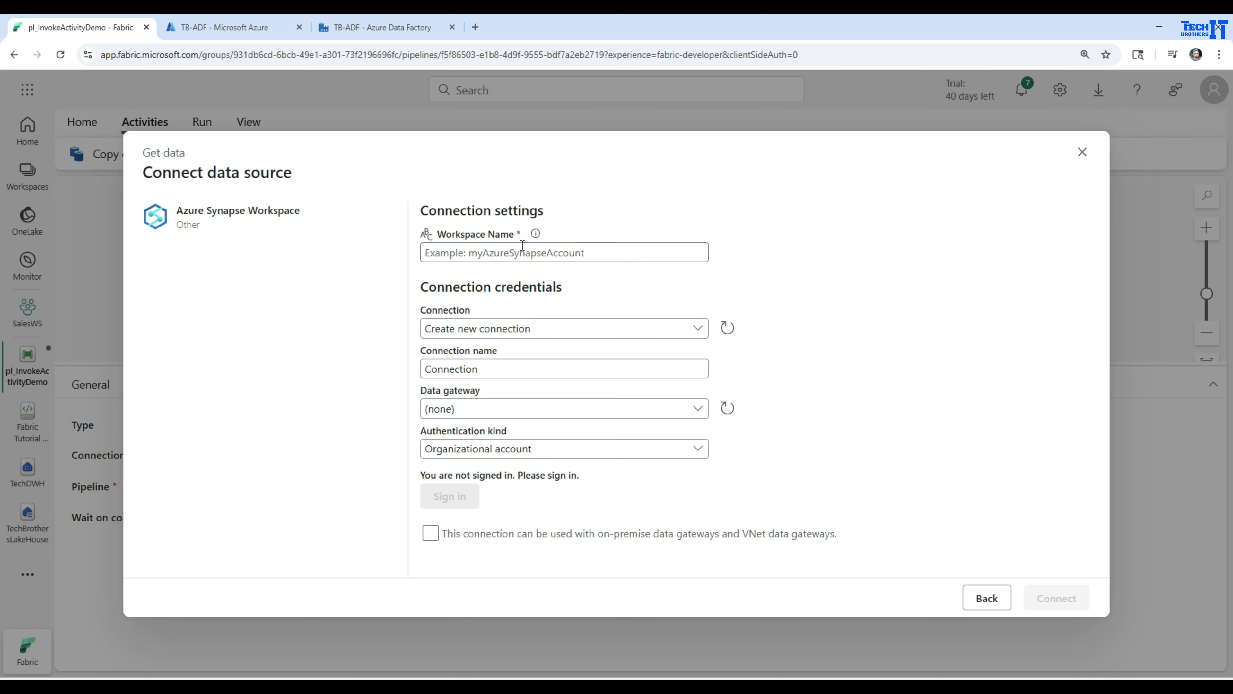
Review the Synapse connection's workspace name, connection and authentication kind options, and discard the new connection.
click(487, 331)
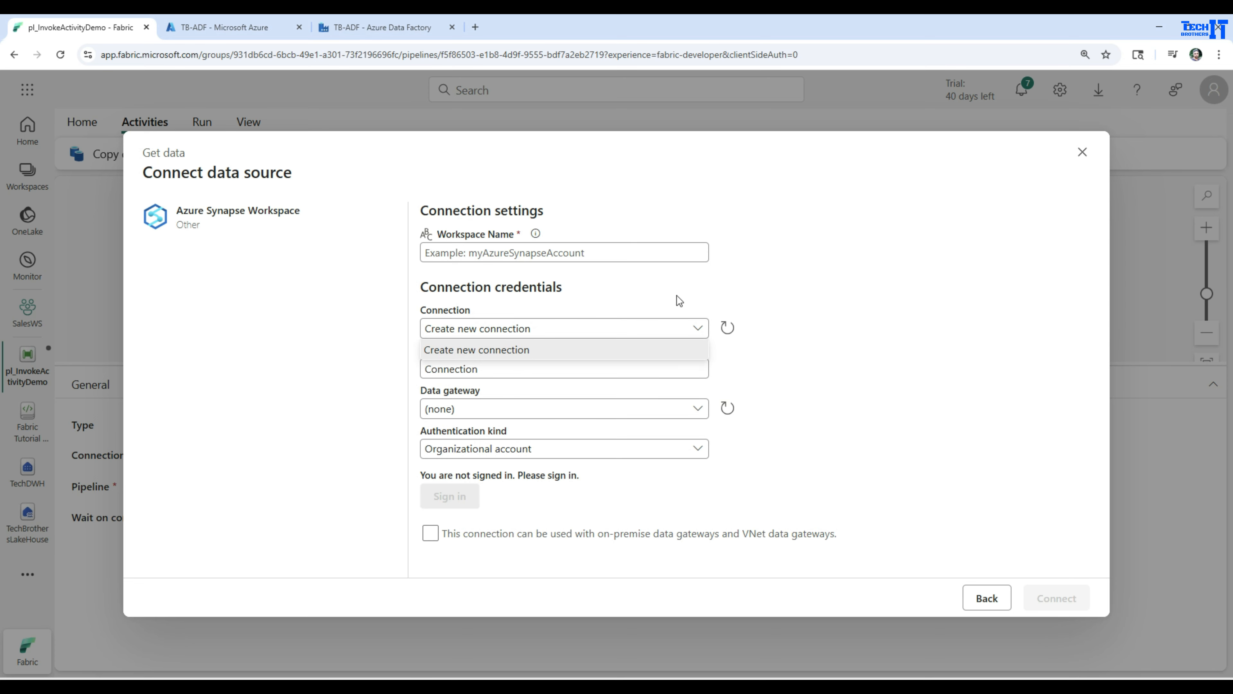
click(545, 350)
click(490, 367)
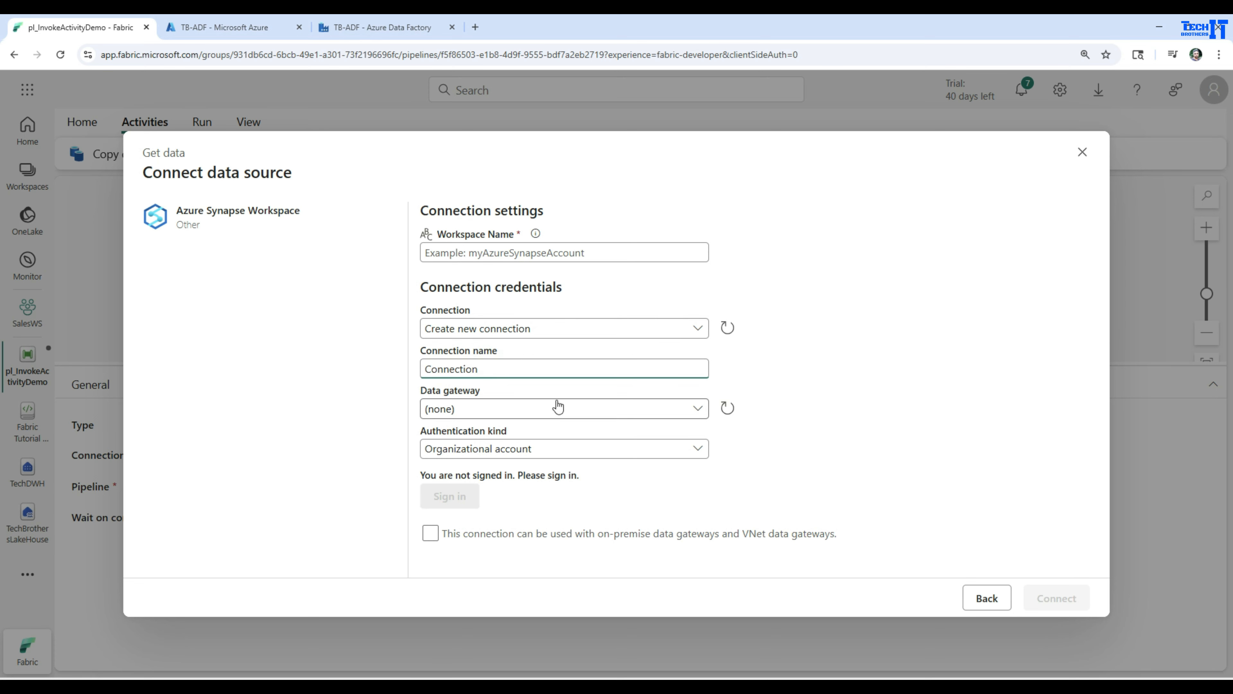
click(504, 448)
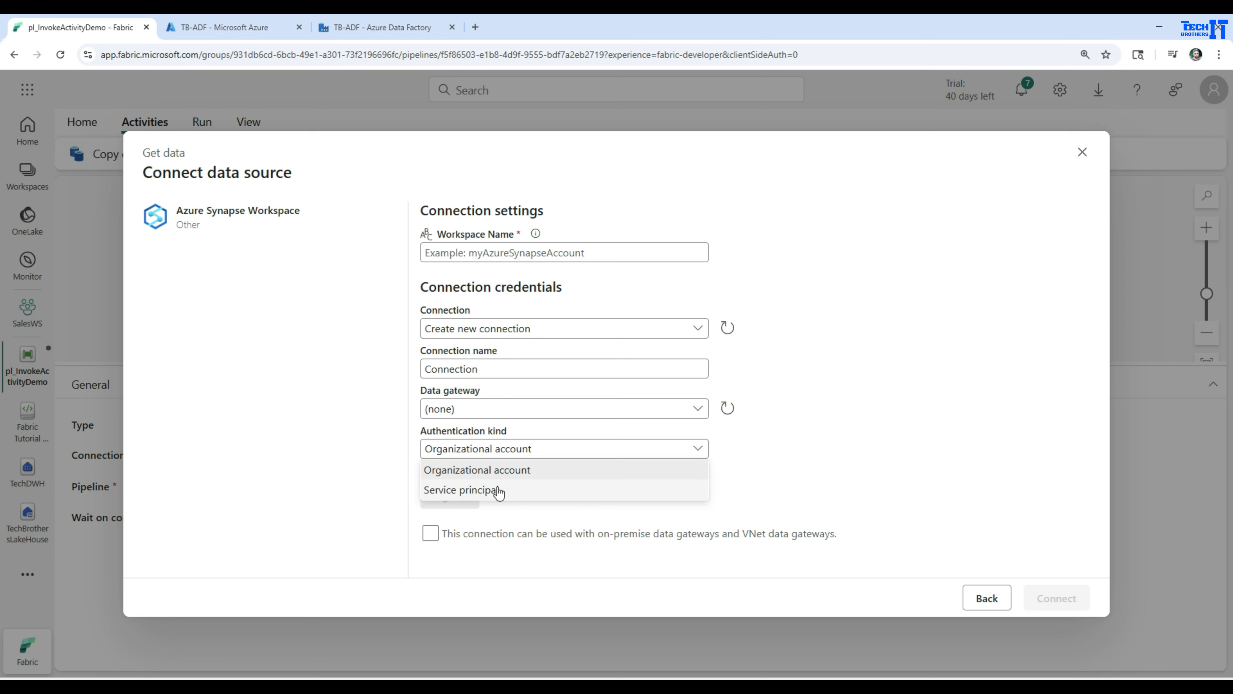
click(807, 305)
click(483, 248)
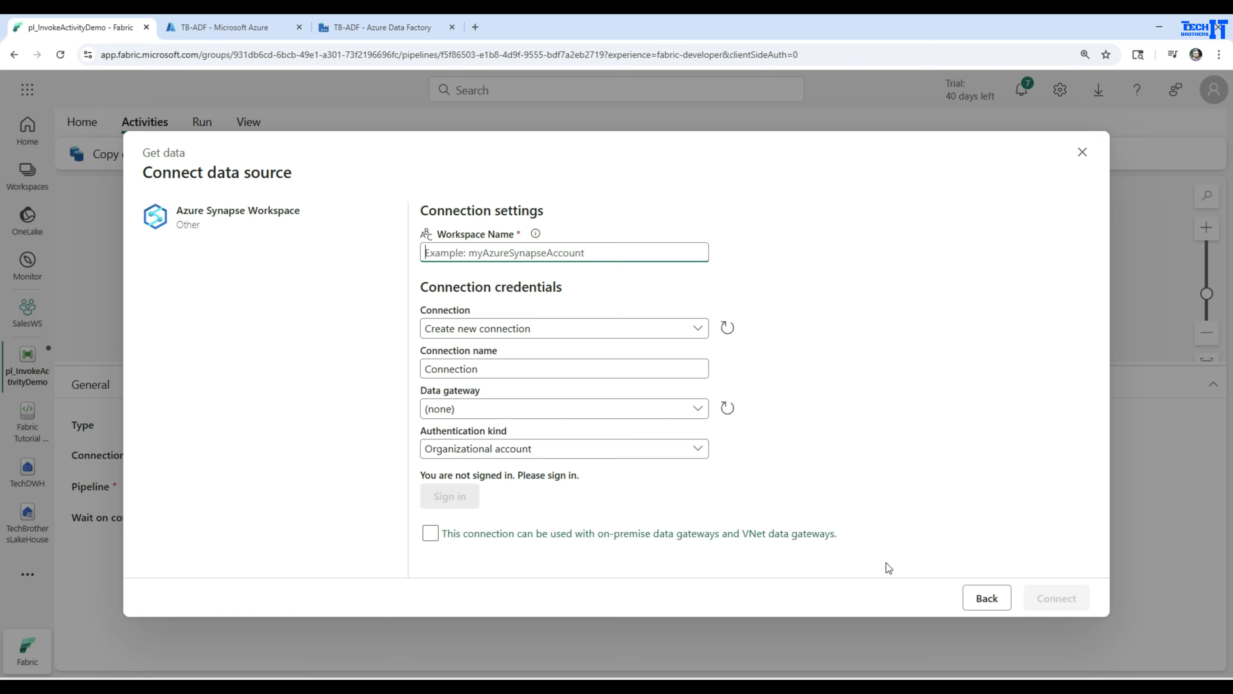
click(977, 598)
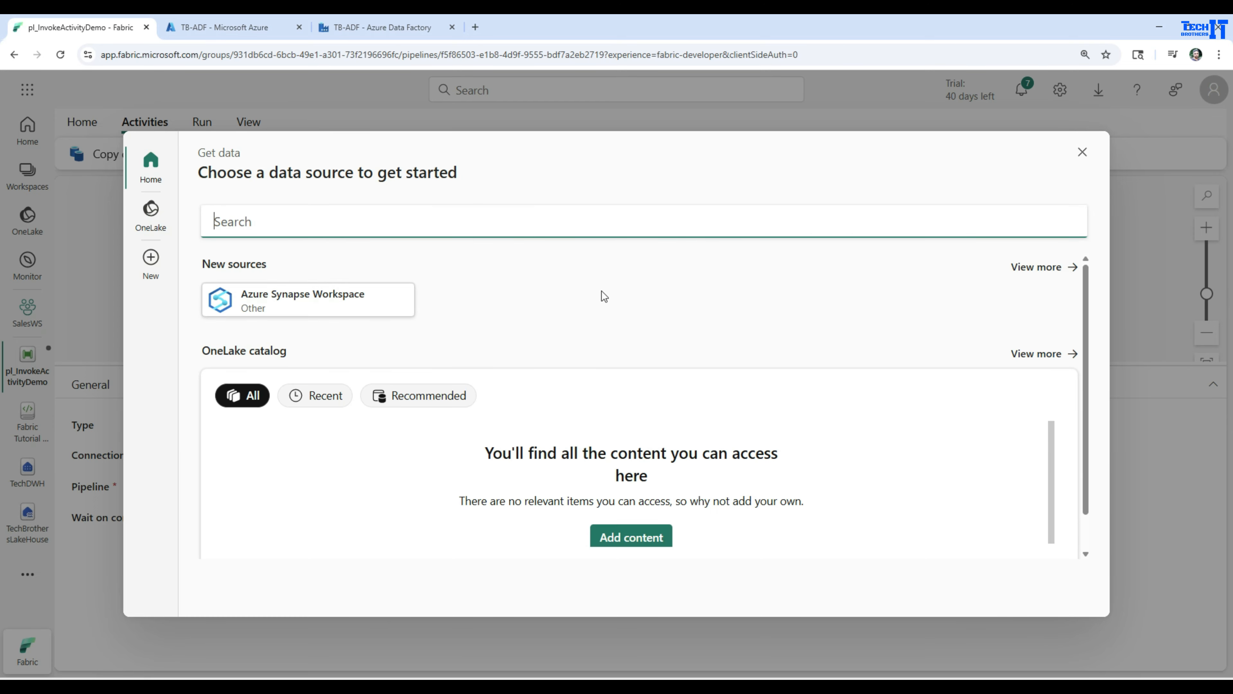
click(1082, 152)
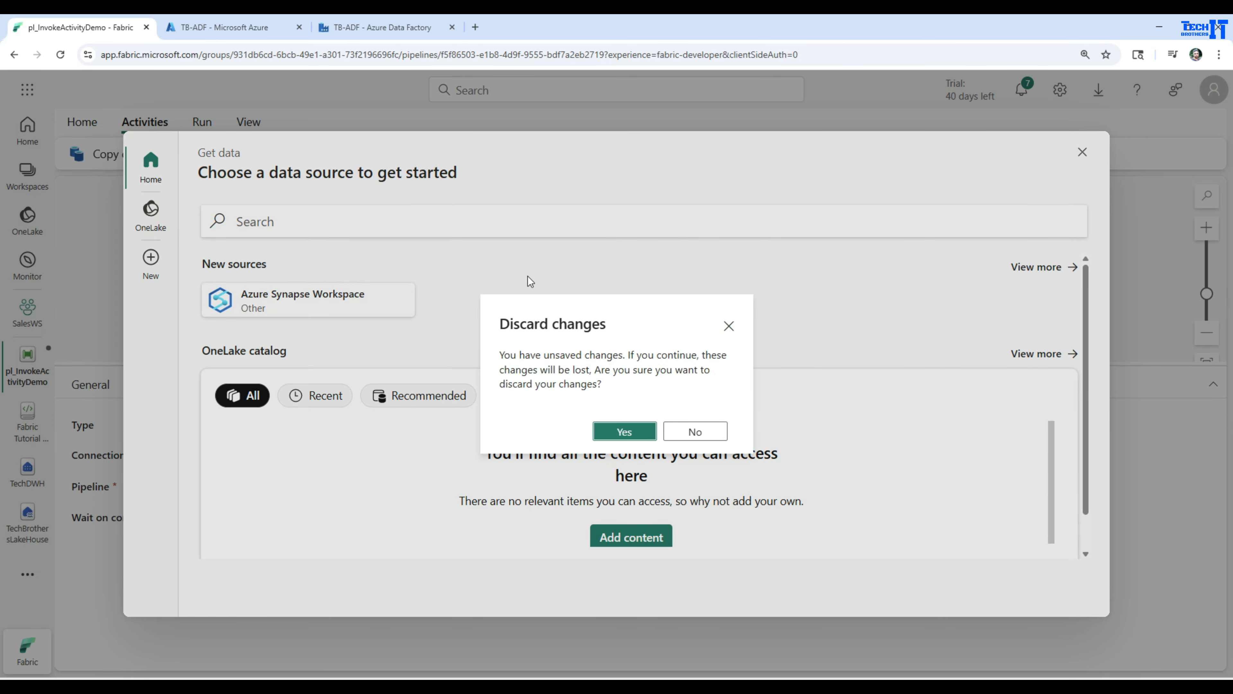
click(623, 432)
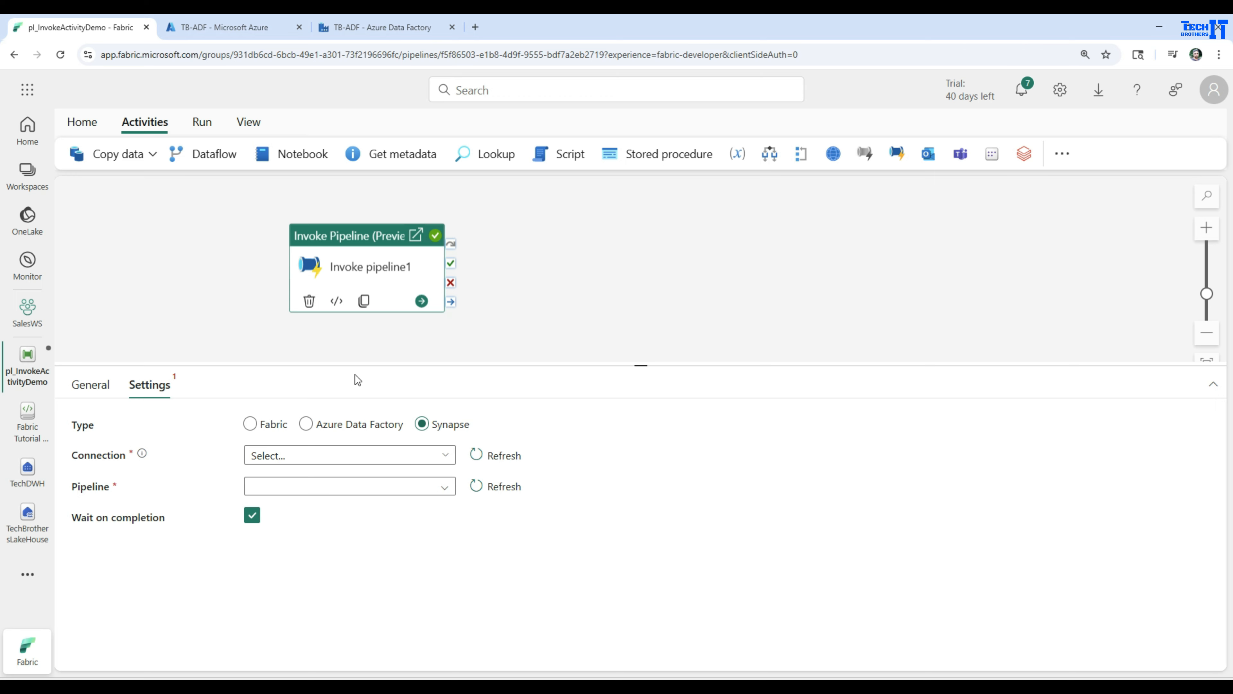
Compare the Invoke pipeline1 settings for the Fabric, Azure Data Factory and Synapse types.
click(250, 424)
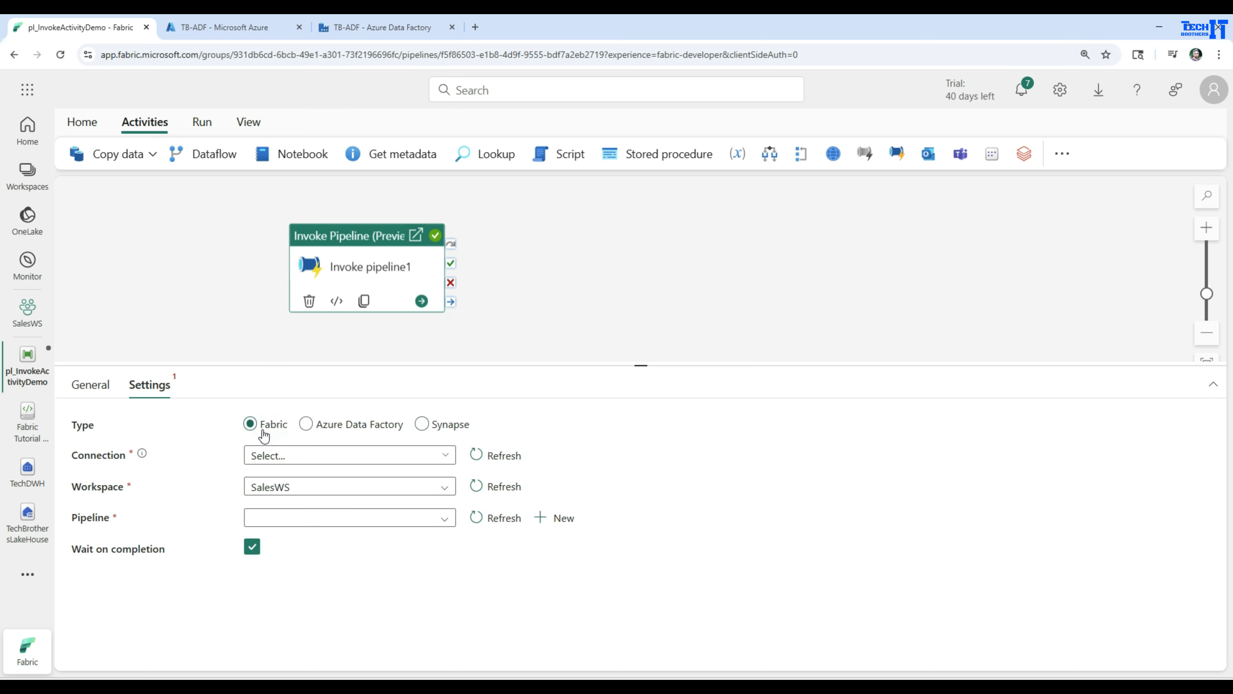
click(327, 433)
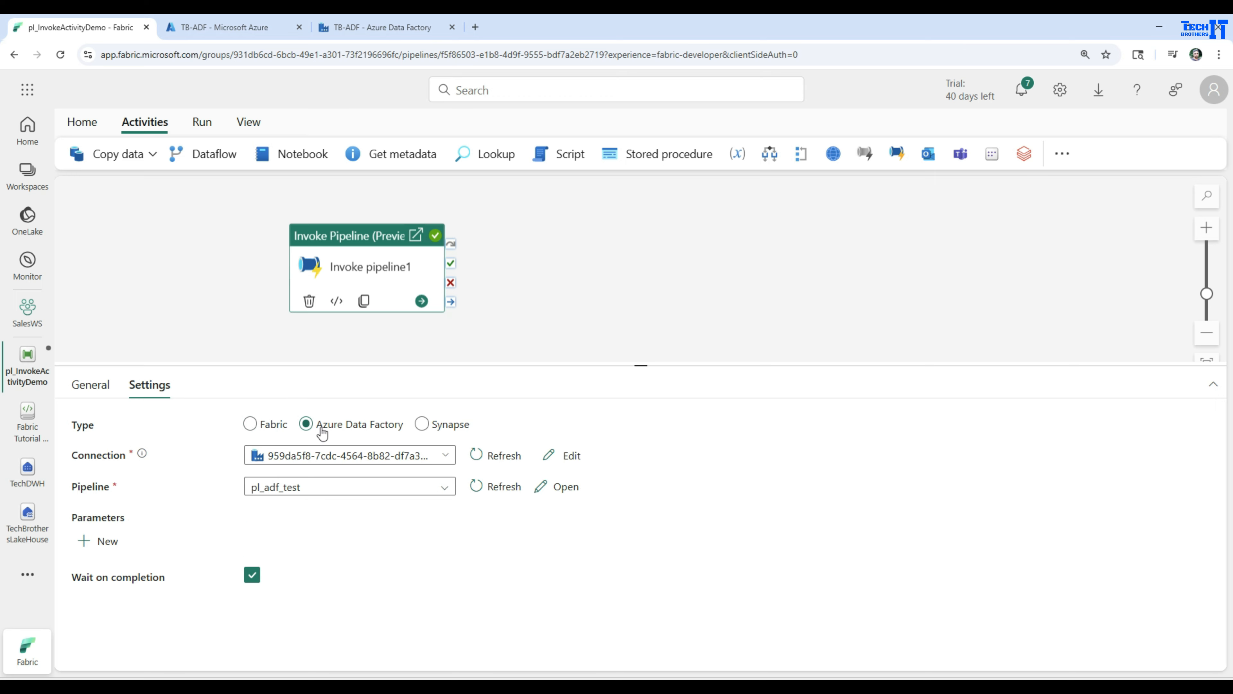
click(421, 424)
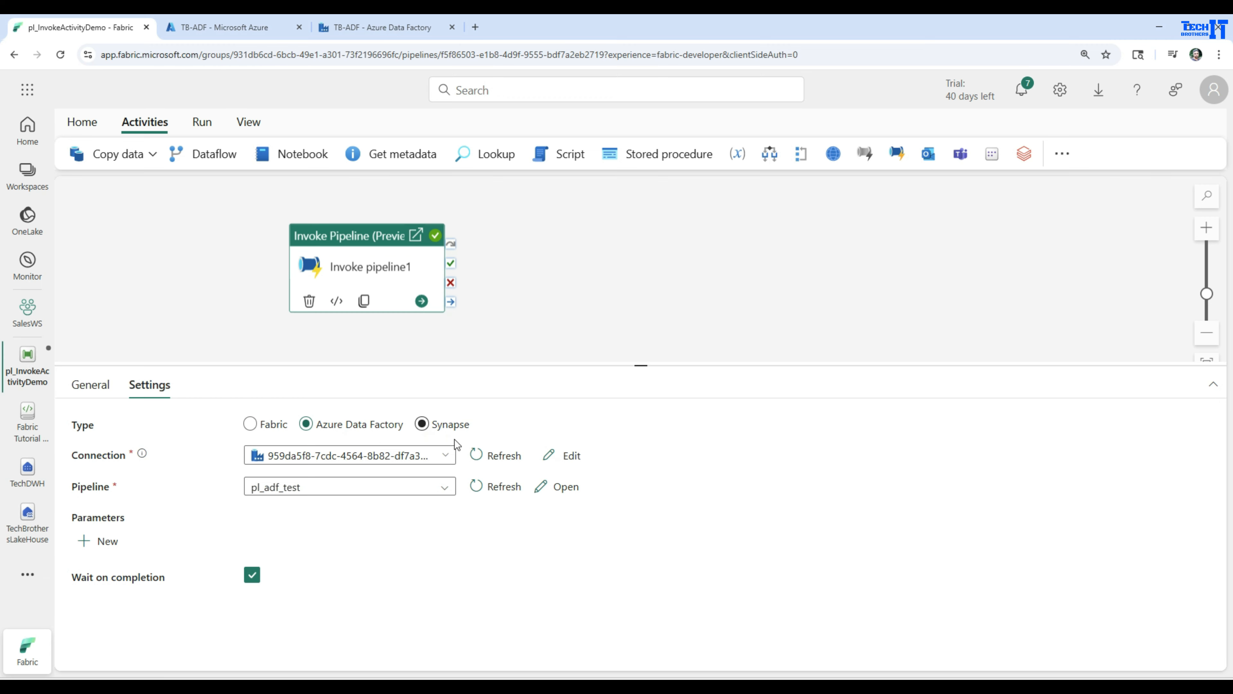